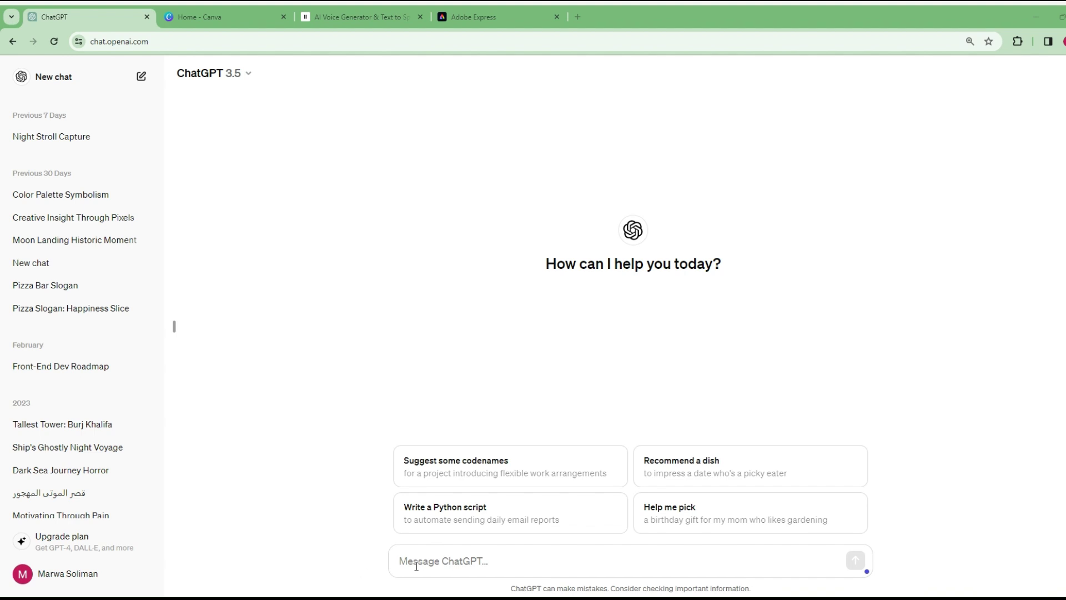
- Begin a ChatGPT prompt with "انت كاتب محترف تكتب للأطفال. اعطني سكريبت"
{"action": "left_click", "coordinate": [453, 563]}
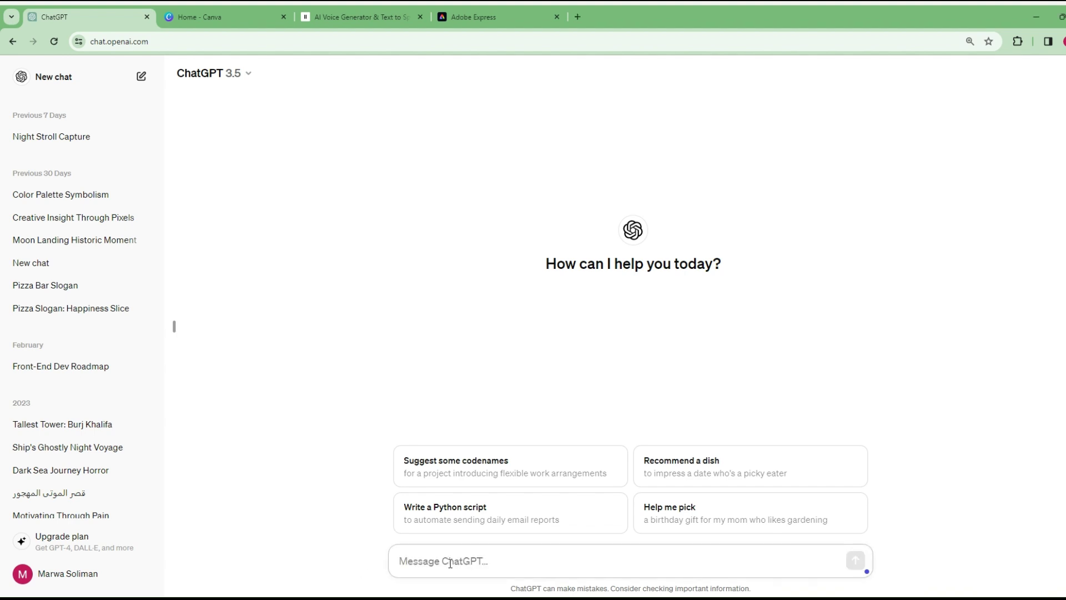
{"action": "type", "text": "ال"}
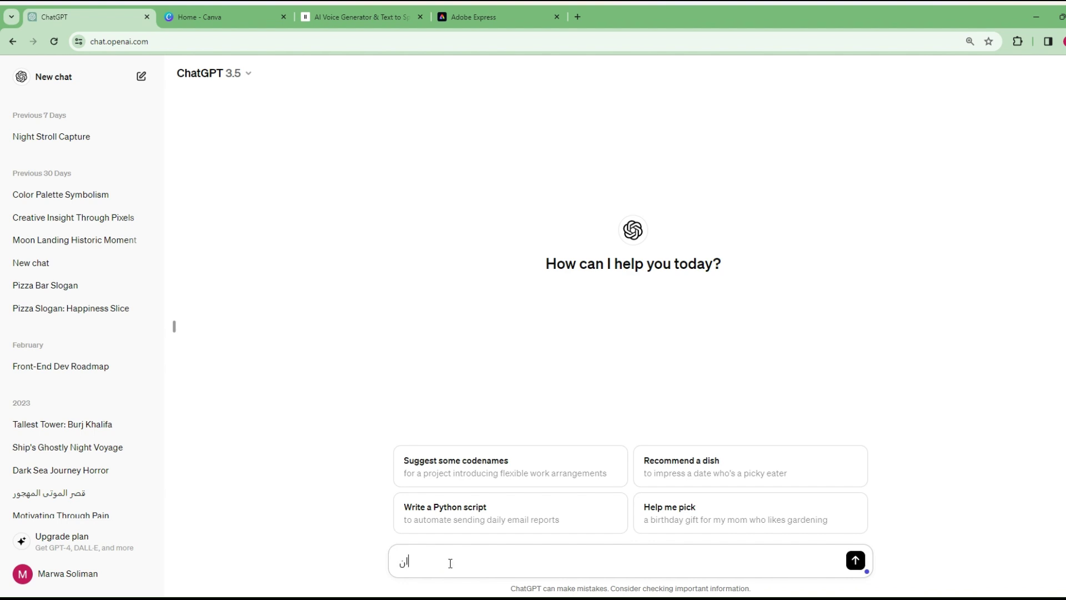
{"action": "type", "text": "ت كاتب محترف تكتب للأطفال. اعطنت"}
{"action": "key", "text": "BackSpace"}
{"action": "key", "text": "Home"}
{"action": "type", "text": "ي"}
{"action": "key", "text": "Home"}
{"action": "key", "text": "Delete"}
{"action": "type", "text": "أعطني سكريبت"}
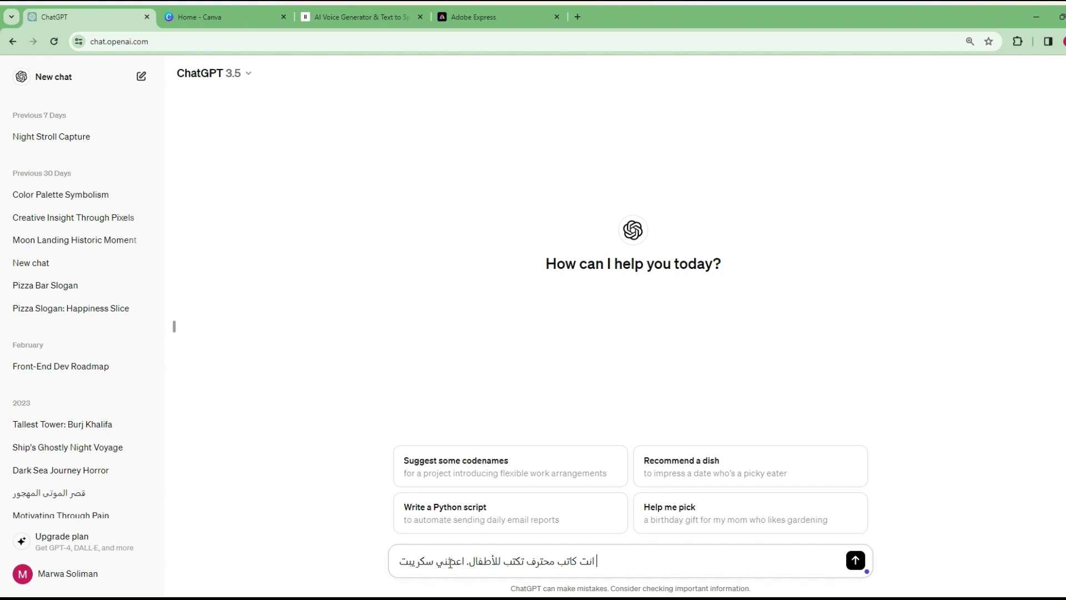
- Continue the prompt with "على لسان شخصية كرتونية تعلم الأطفال كيفية استغلال وقت الفراغ بالاجازة الصيفية"
{"action": "type", "text": " على لسا"}
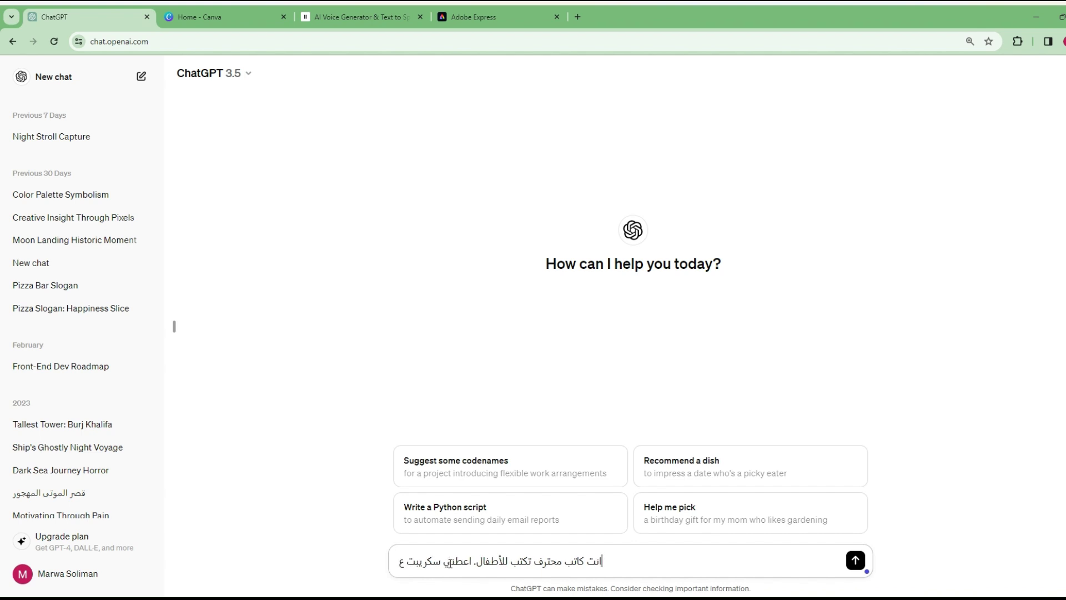
{"action": "key", "text": "Home"}
{"action": "key", "text": "Delete"}
{"action": "type", "text": "أ"}
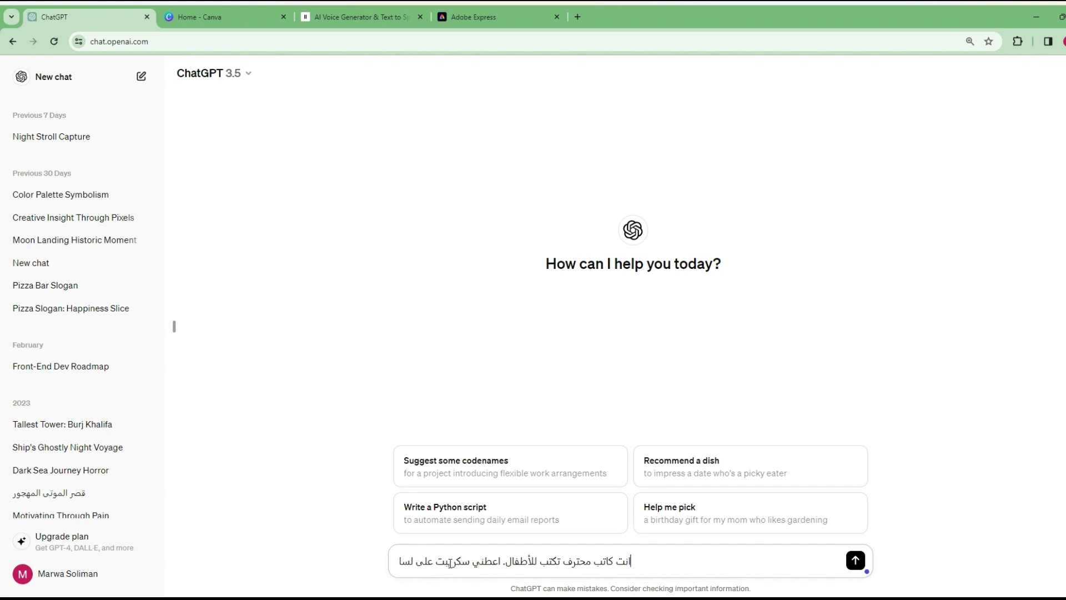
{"action": "type", "text": "ن "}
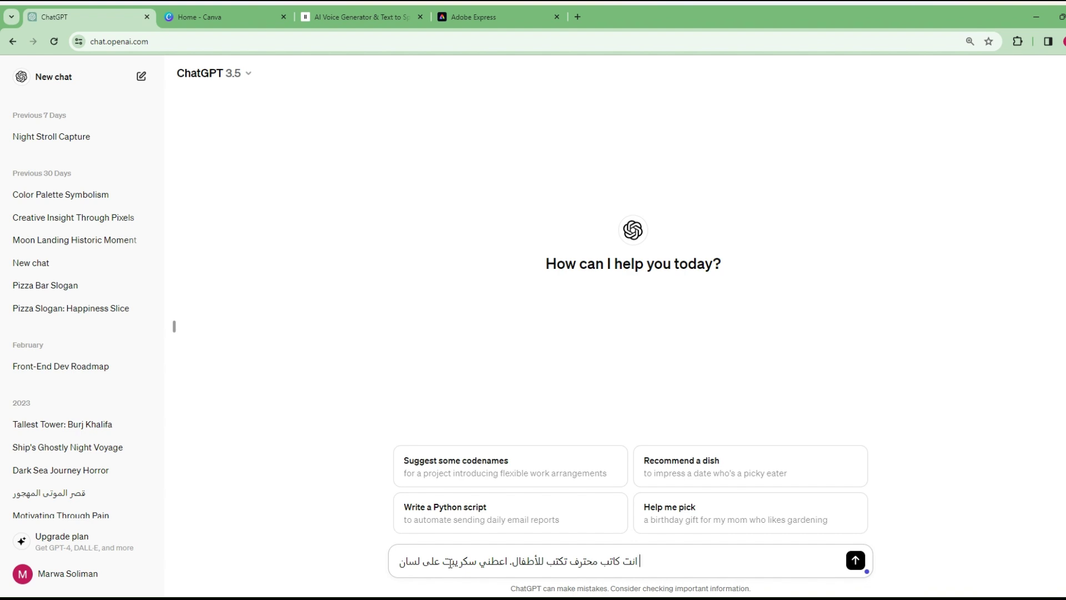
{"action": "type", "text": "شخصية"}
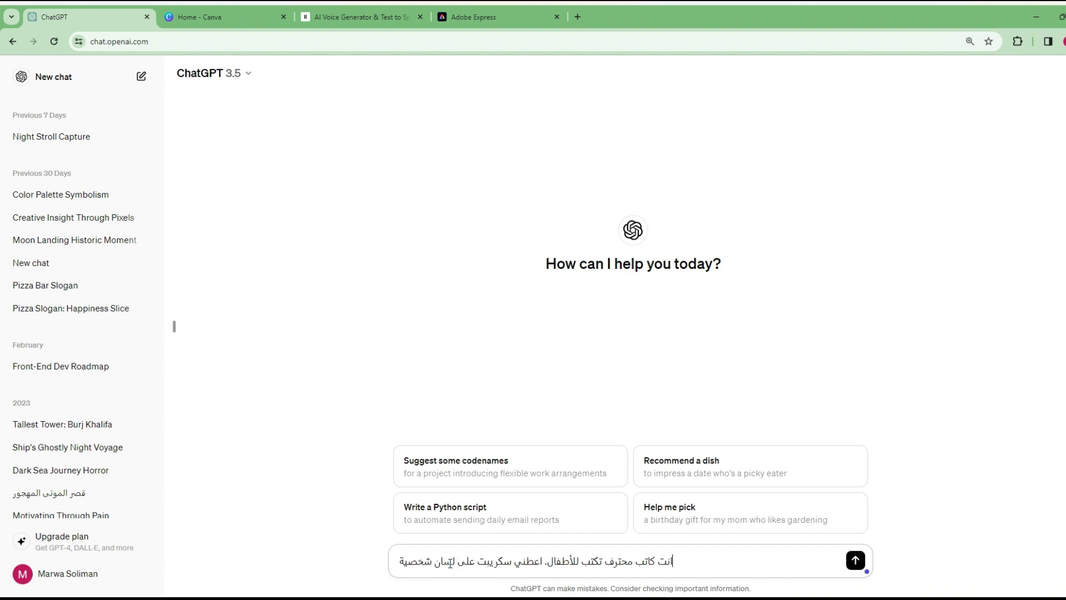
{"action": "type", "text": " كرتون"}
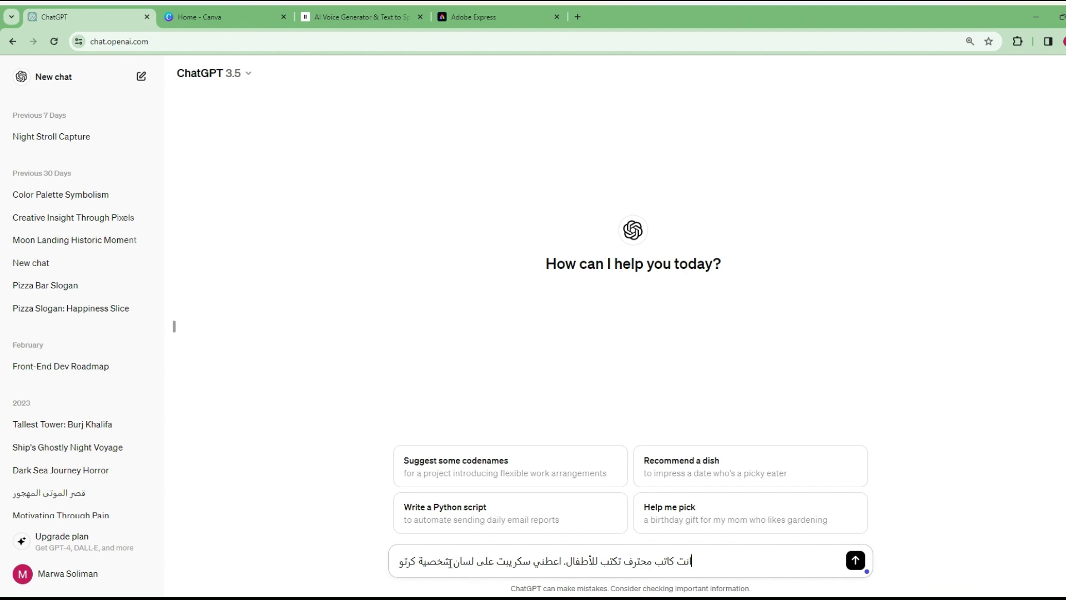
{"action": "key", "text": "Home"}
{"action": "key", "text": "Delete"}
{"action": "type", "text": "أية"}
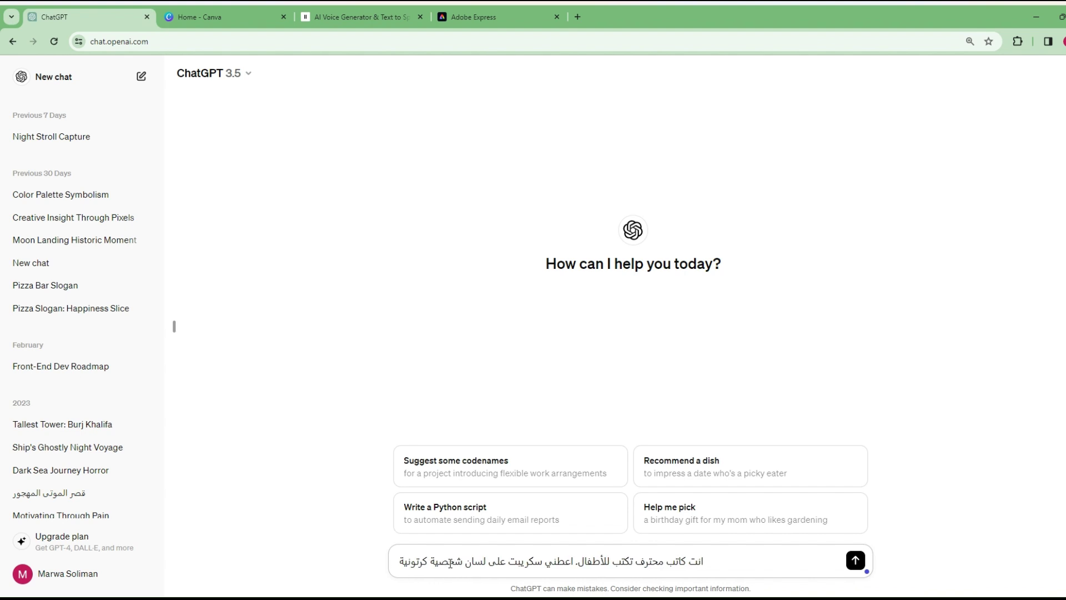
{"action": "type", "text": " تعلم"}
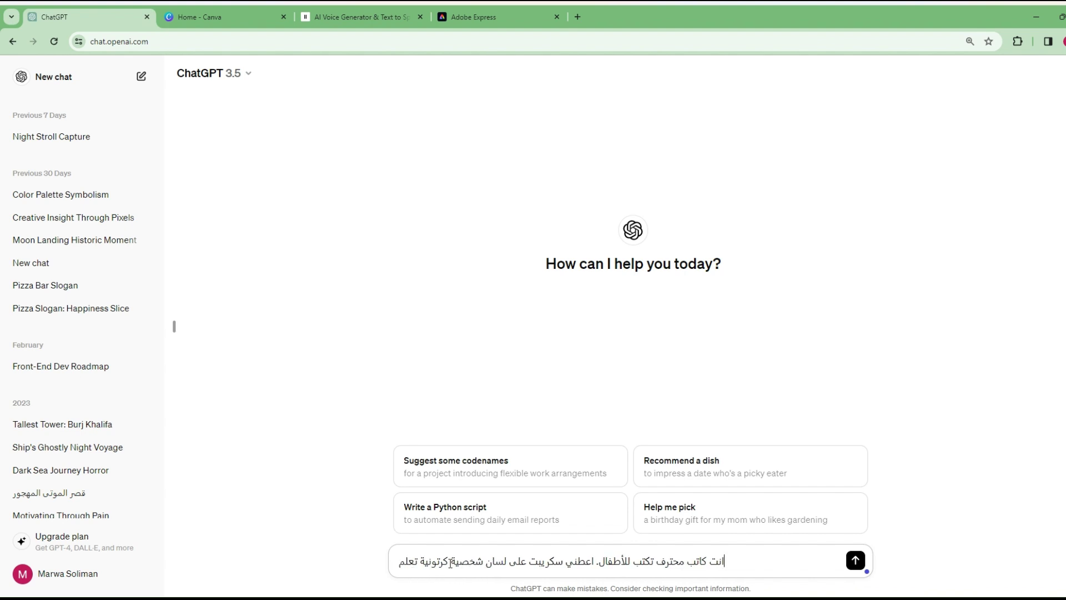
{"action": "type", "text": " الأطفال"}
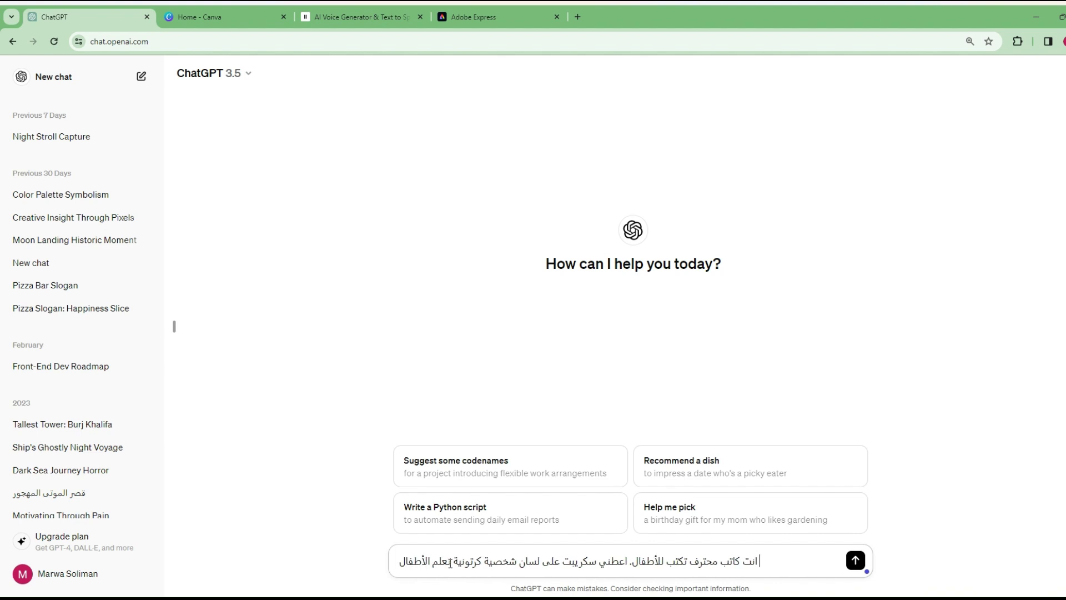
{"action": "type", "text": " كيفية استغلال وقت الفراغ بالاجازة الصيفية"}
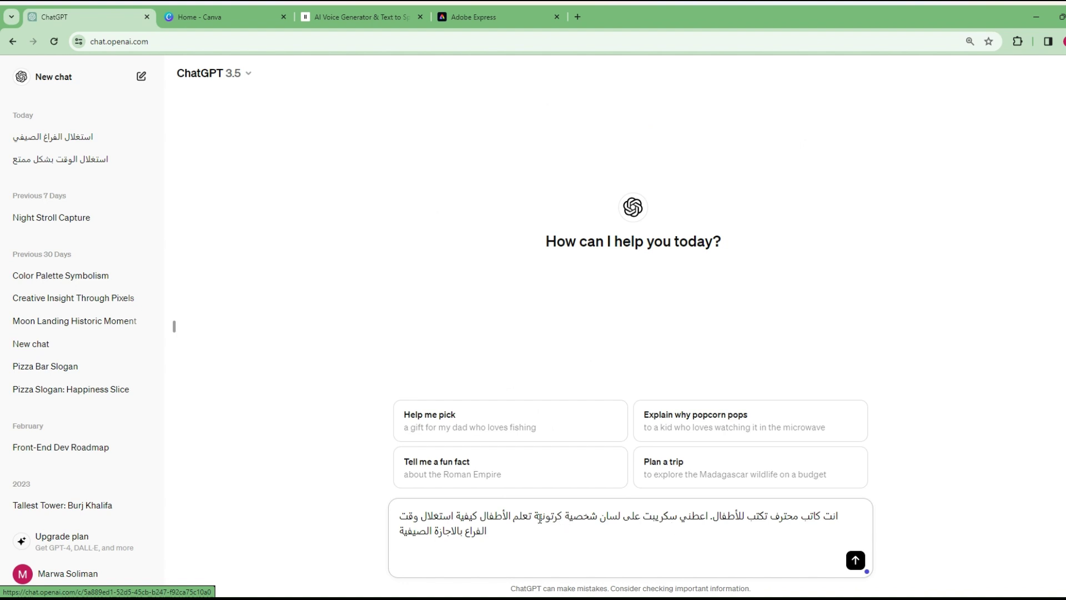
- Replace "كرتونية" in the prompt with "المعلمة التي" and submit it
{"action": "left_click", "coordinate": [565, 520]}
{"action": "left_click_drag", "start_coordinate": [565, 517], "coordinate": [534, 518]}
{"action": "type", "text": "المعلمة"}
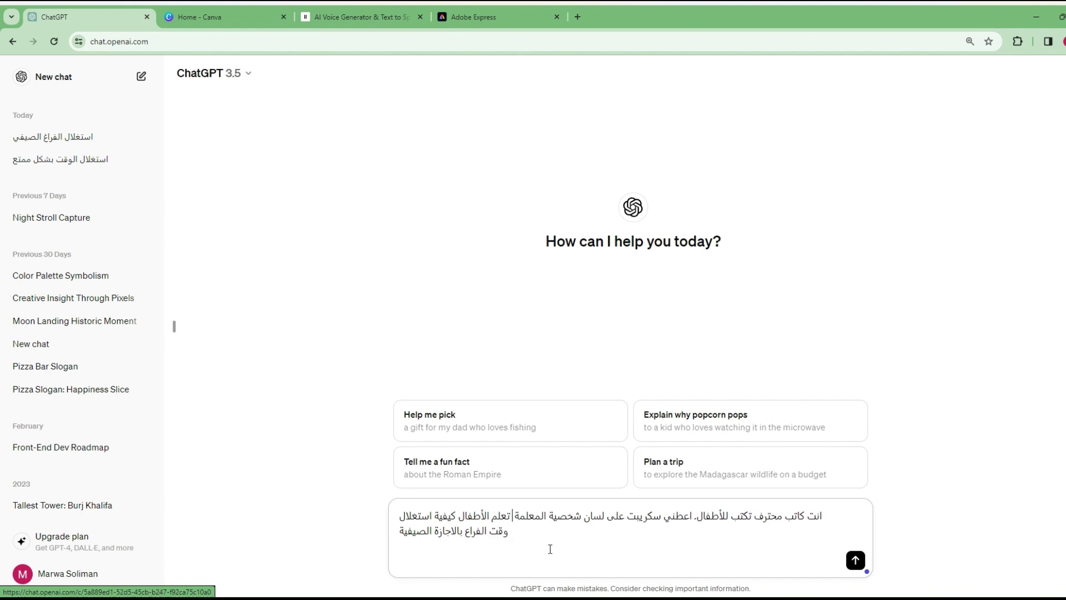
{"action": "type", "text": " الت "}
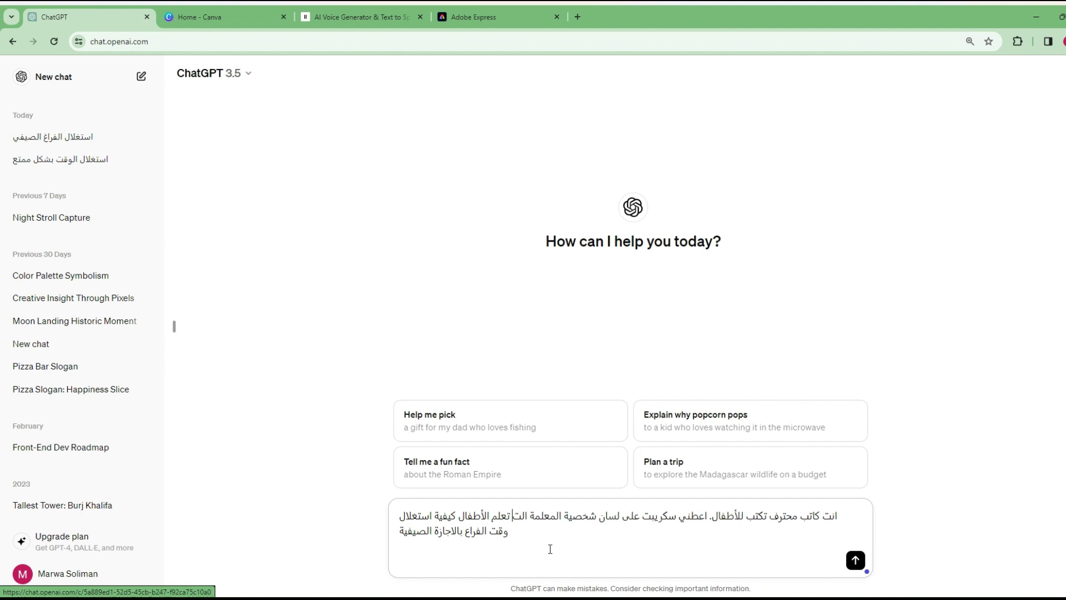
{"action": "type", "text": "ي"}
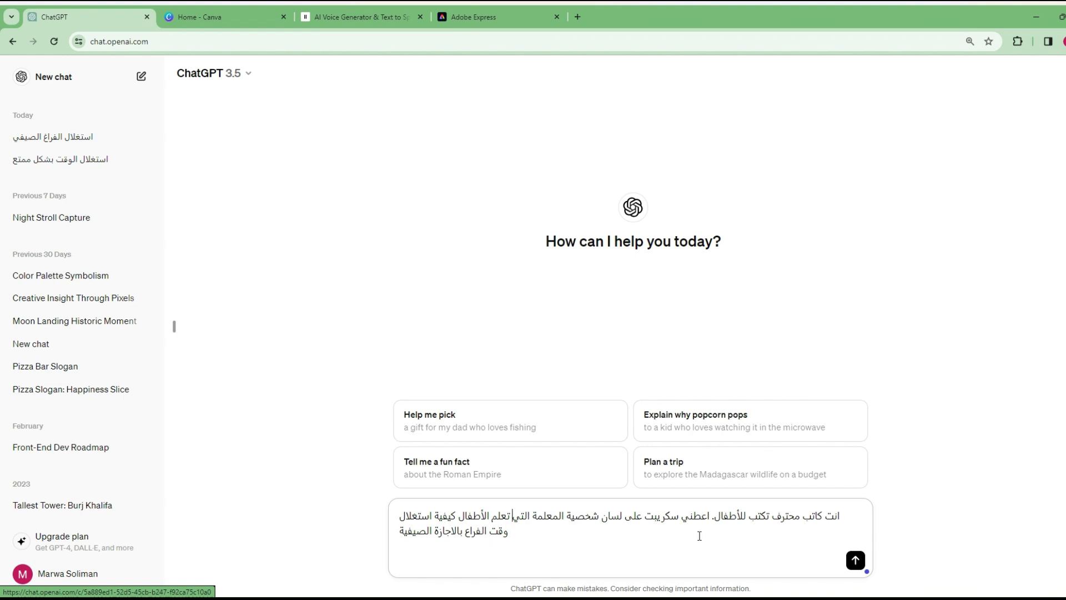
{"action": "left_click", "coordinate": [855, 560]}
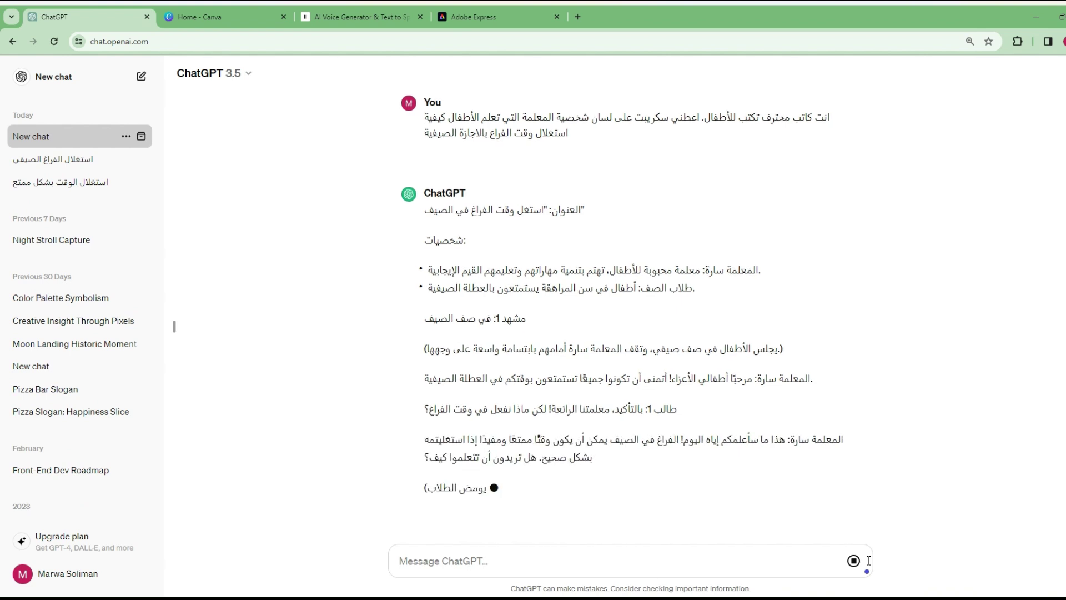
- Review the generated script and copy the line describing the teacher character
{"action": "scroll", "coordinate": [535, 198], "scroll_direction": "down", "scroll_amount": 1}
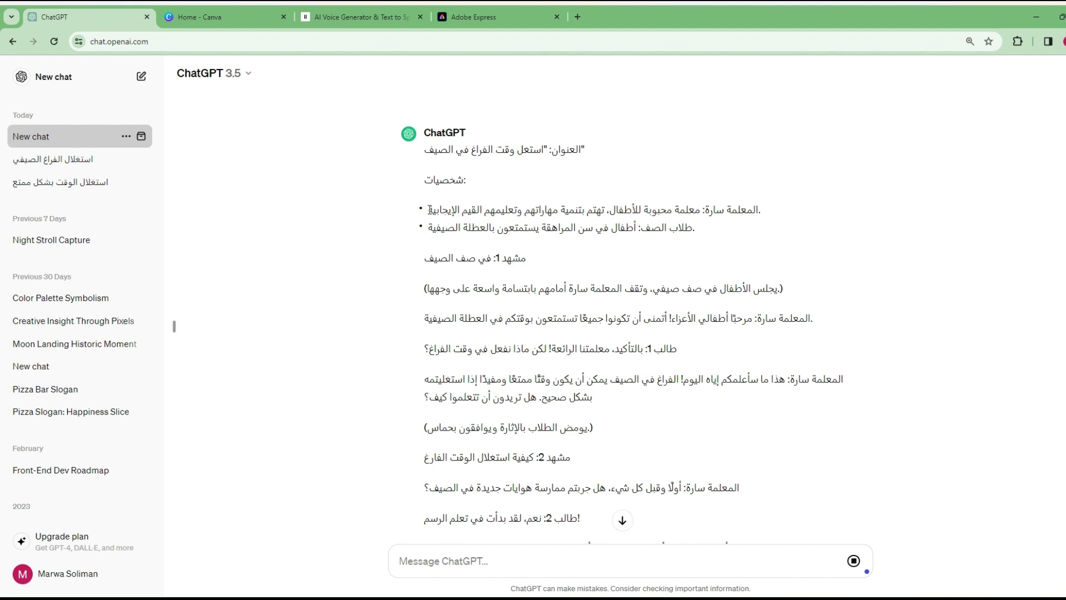
{"action": "left_click_drag", "start_coordinate": [429, 210], "coordinate": [424, 259]}
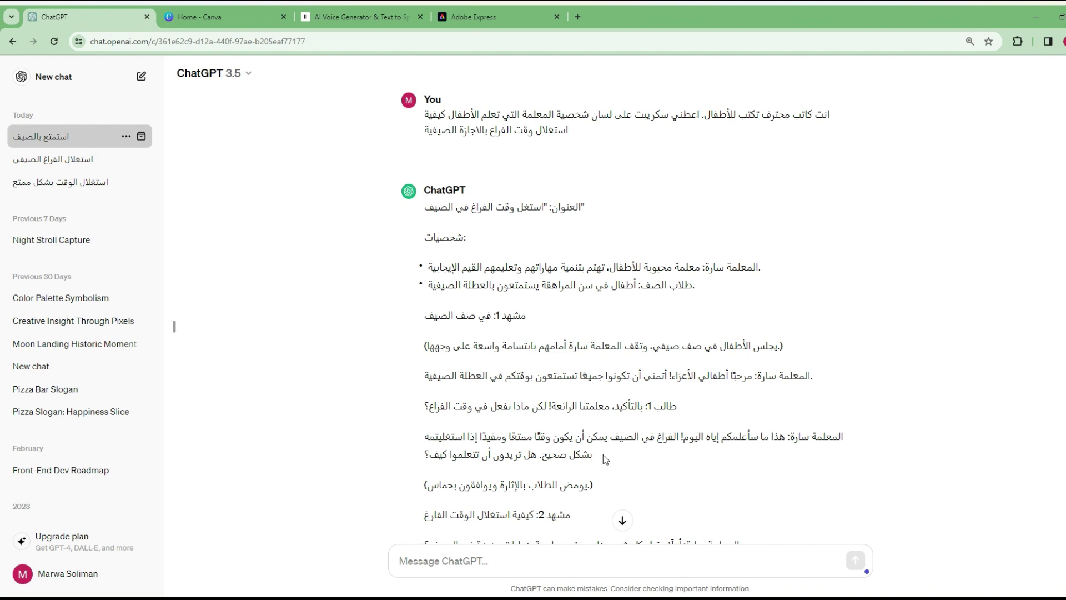
{"action": "scroll", "coordinate": [603, 455], "scroll_direction": "down", "scroll_amount": 2}
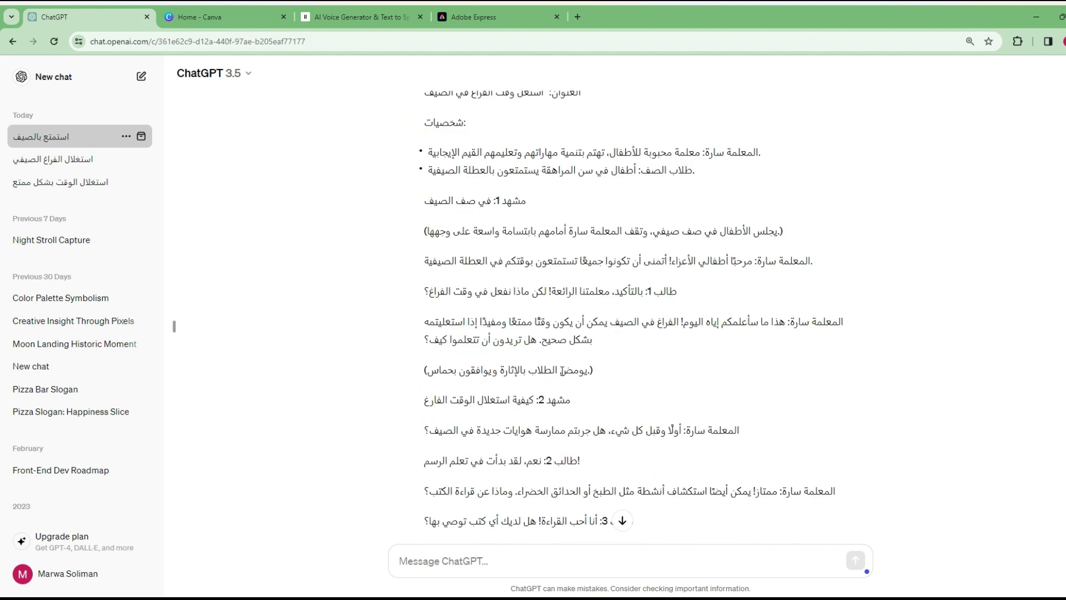
{"action": "scroll", "coordinate": [562, 370], "scroll_direction": "up", "scroll_amount": 2}
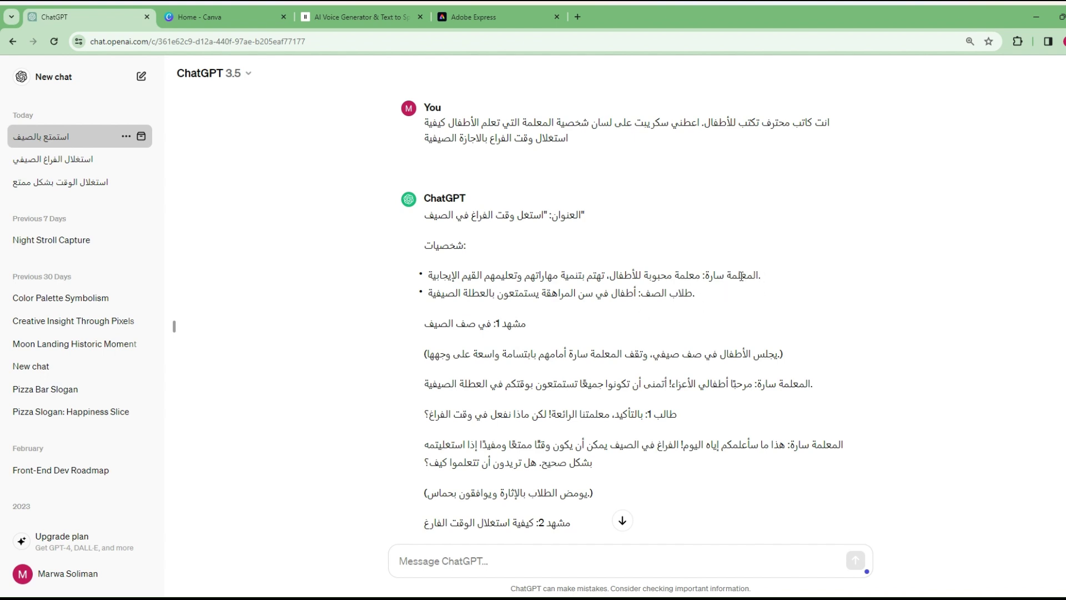
{"action": "triple_click", "coordinate": [673, 275]}
{"action": "right_click", "coordinate": [673, 275]}
{"action": "left_click", "coordinate": [716, 281]}
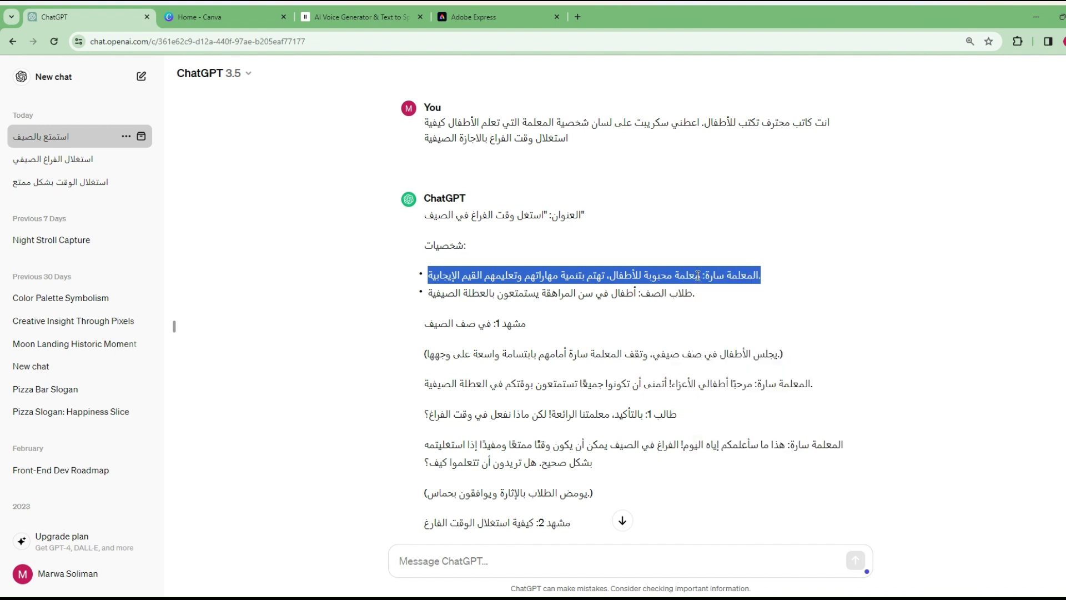
- Switch to ElevenLabs, paste the copied line as the speech text, and replace its colon with "هي"
{"action": "left_click", "coordinate": [354, 13]}
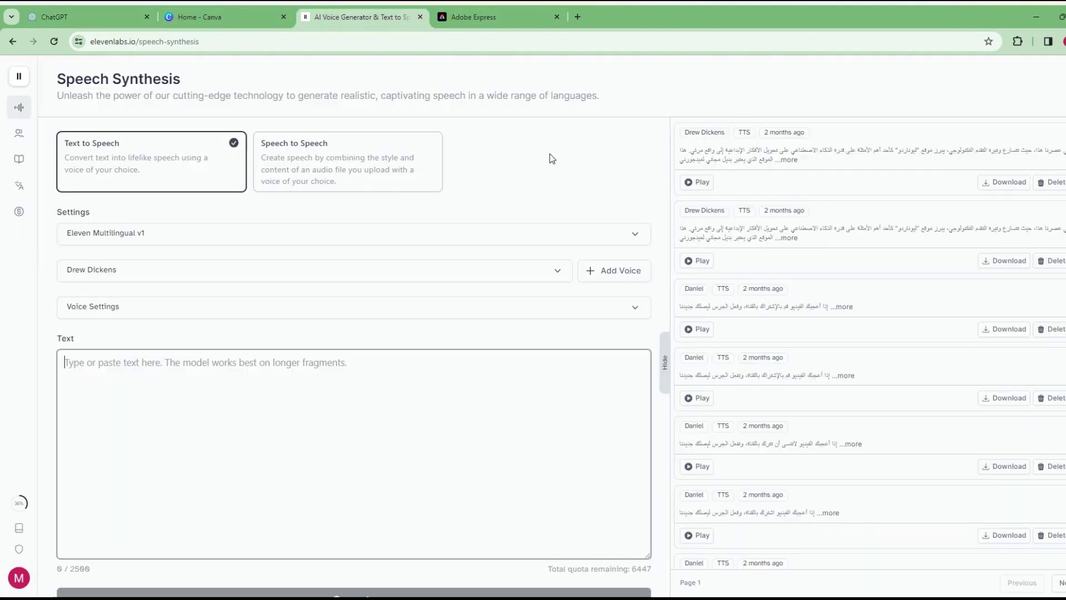
{"action": "left_click", "coordinate": [258, 367]}
{"action": "key", "text": "ctrl+v"}
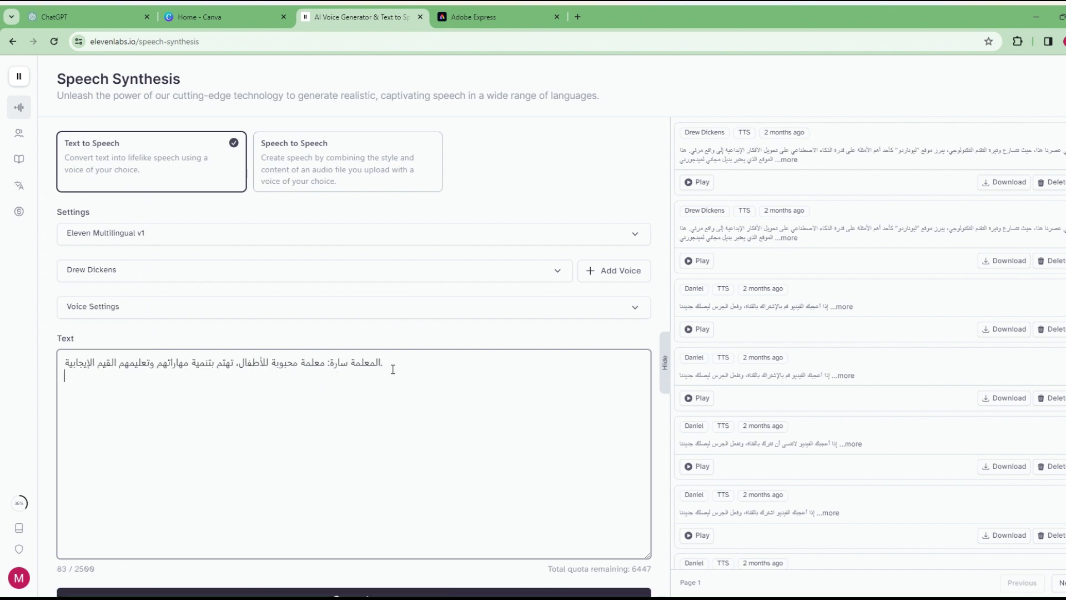
{"action": "key", "text": "BackSpace"}
{"action": "key", "text": "BackSpace"}
{"action": "type", "text": "هي"}
- Append the sentence "ستحدثهم عن كيفية استغلال وقت الفراغ في الاجازة الصيفية لعمل أشياء يستمتعون بها وتنفعهم." to the speech text
{"action": "left_click", "coordinate": [398, 364]}
{"action": "type", "text": ". ست"}
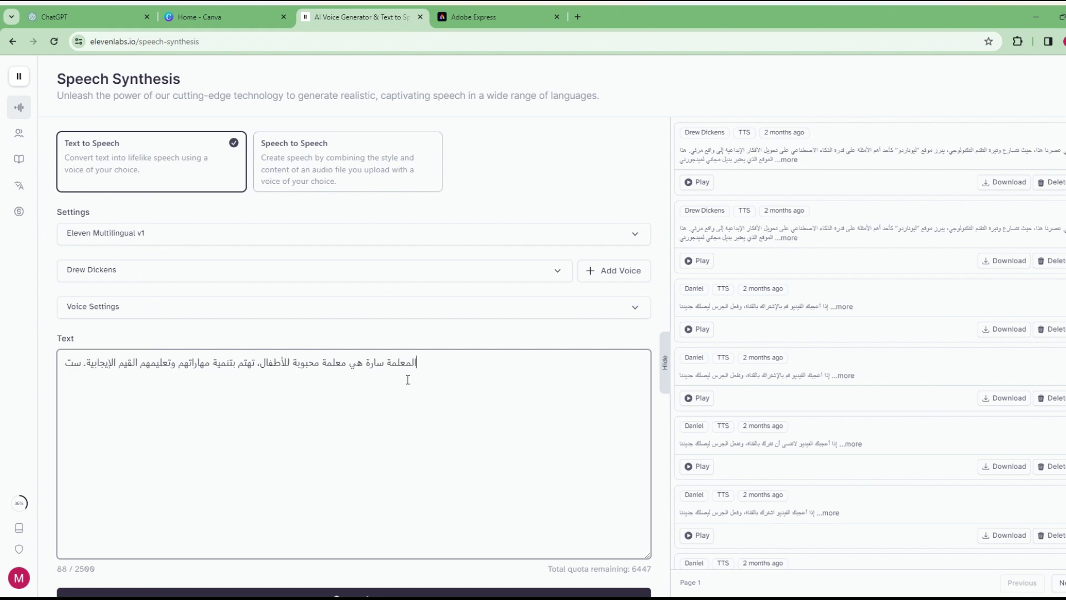
{"action": "type", "text": "حدث"}
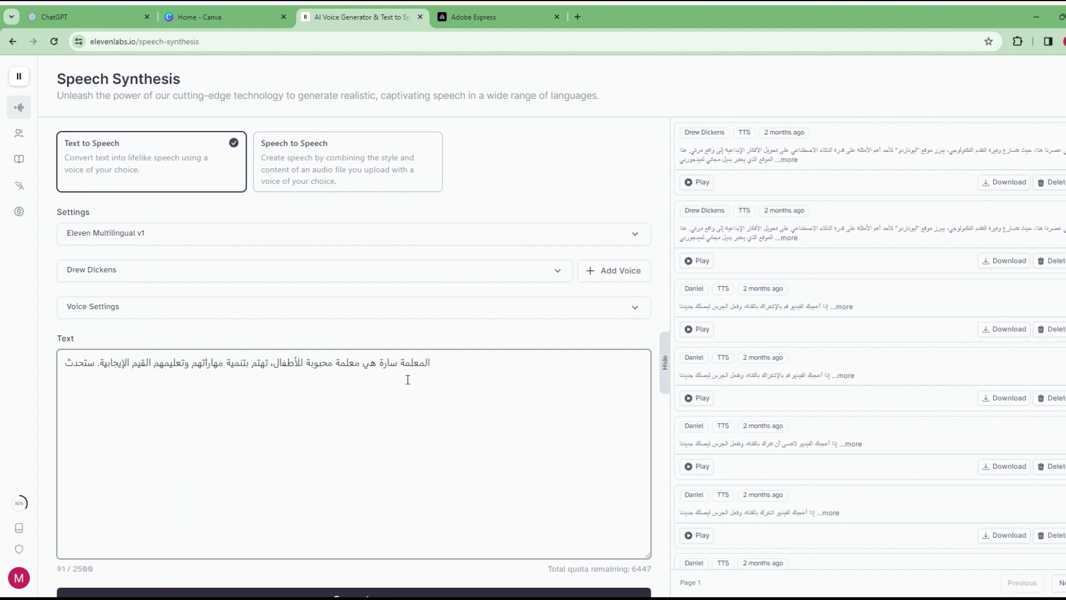
{"action": "type", "text": "هم عن ك"}
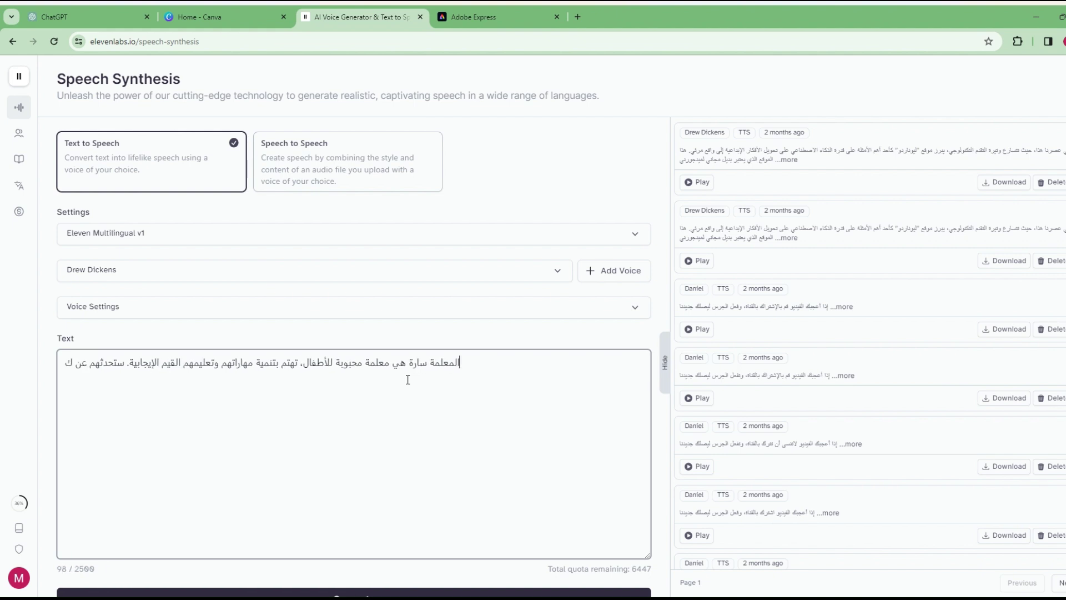
{"action": "type", "text": "يفية است"}
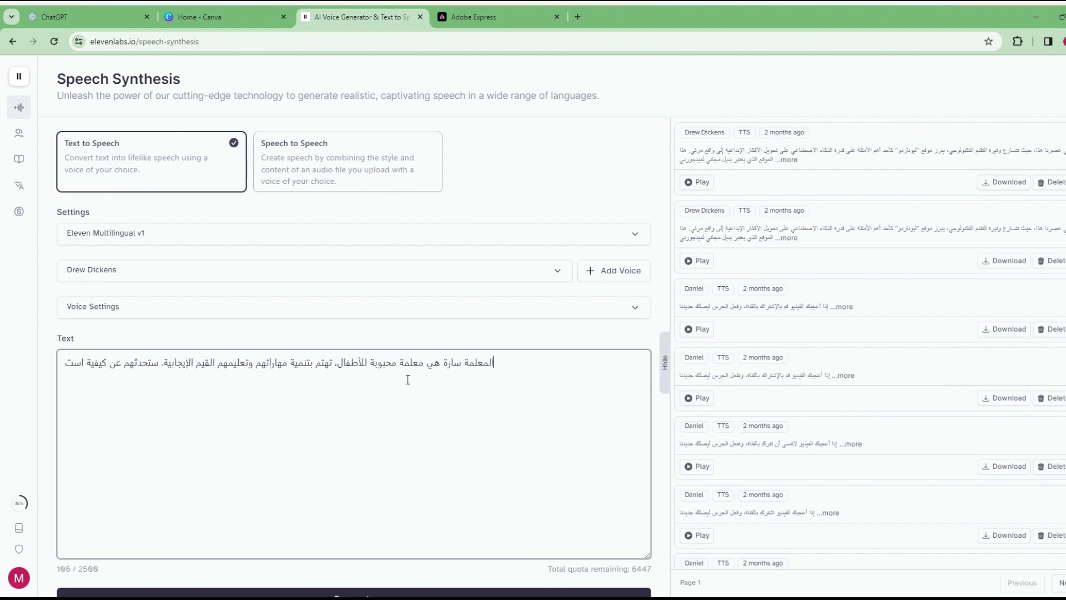
{"action": "type", "text": "غلال "}
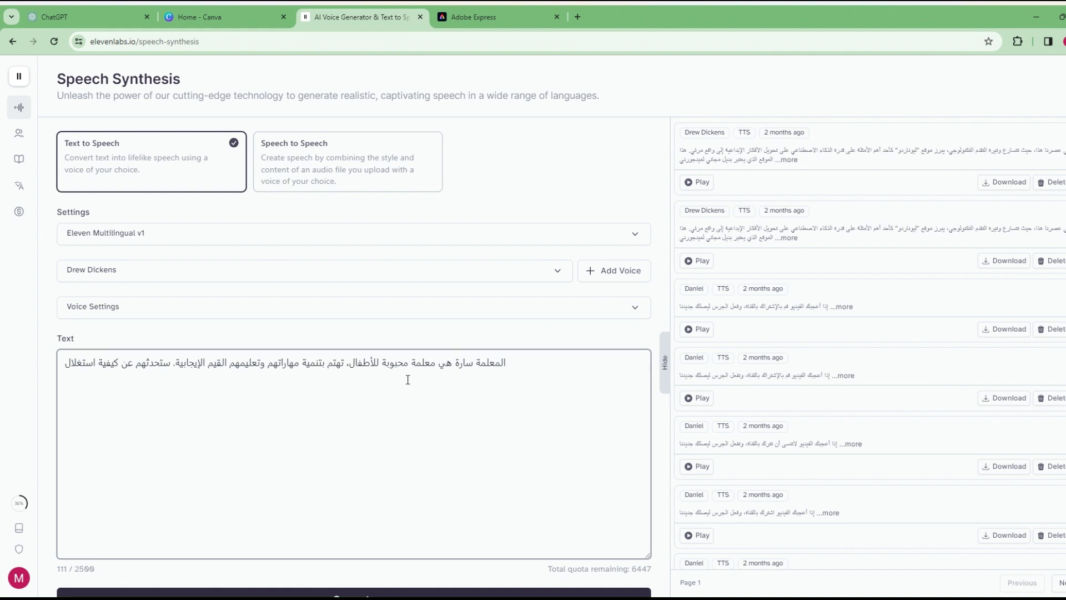
{"action": "type", "text": "وقت"}
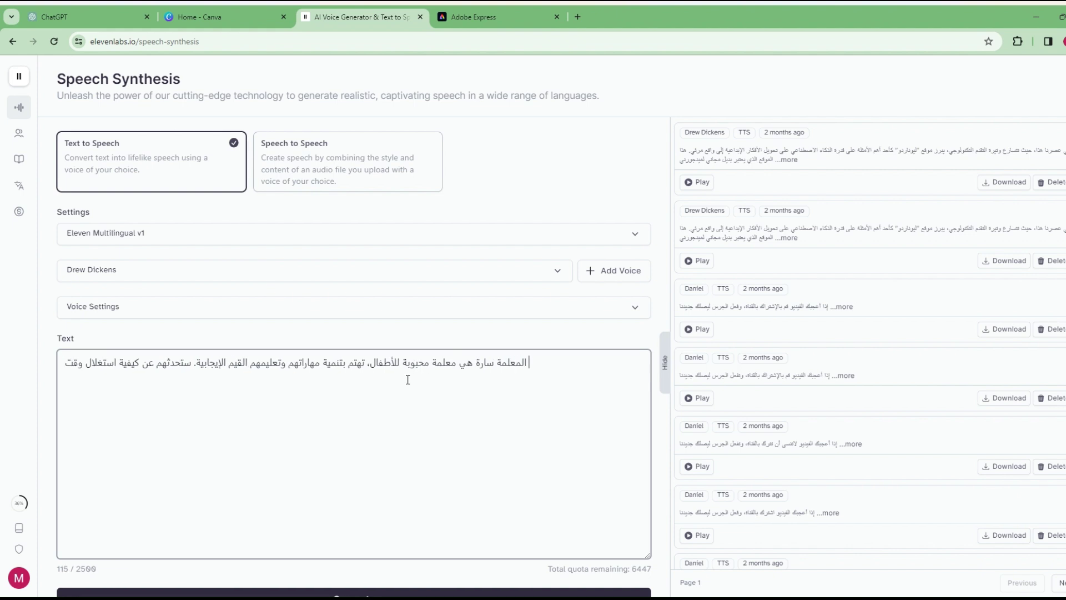
{"action": "type", "text": " الفراغ في ا"}
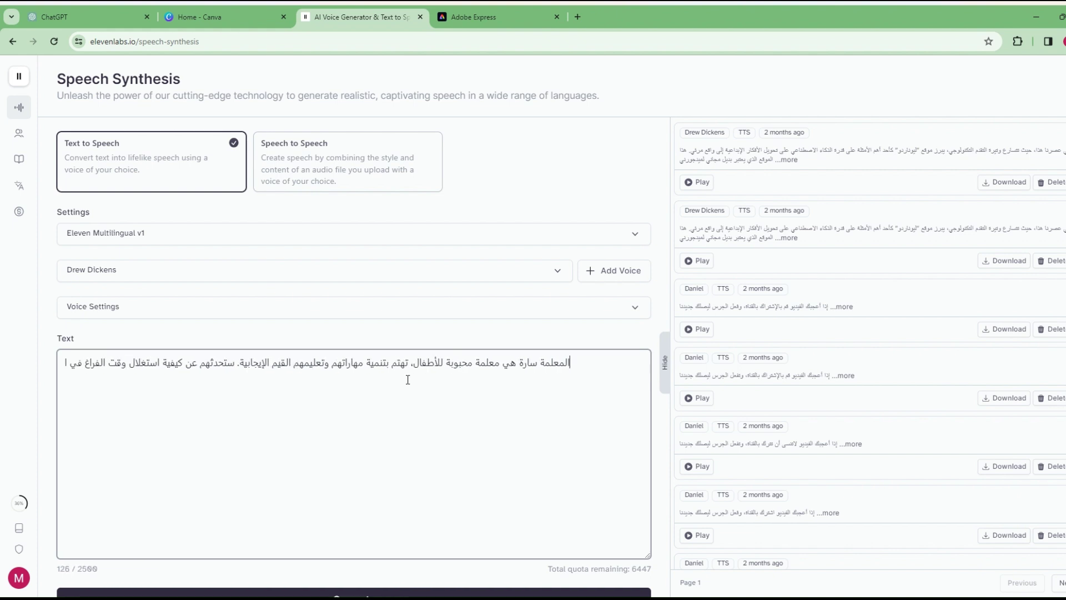
{"action": "type", "text": "لاجازة ا"}
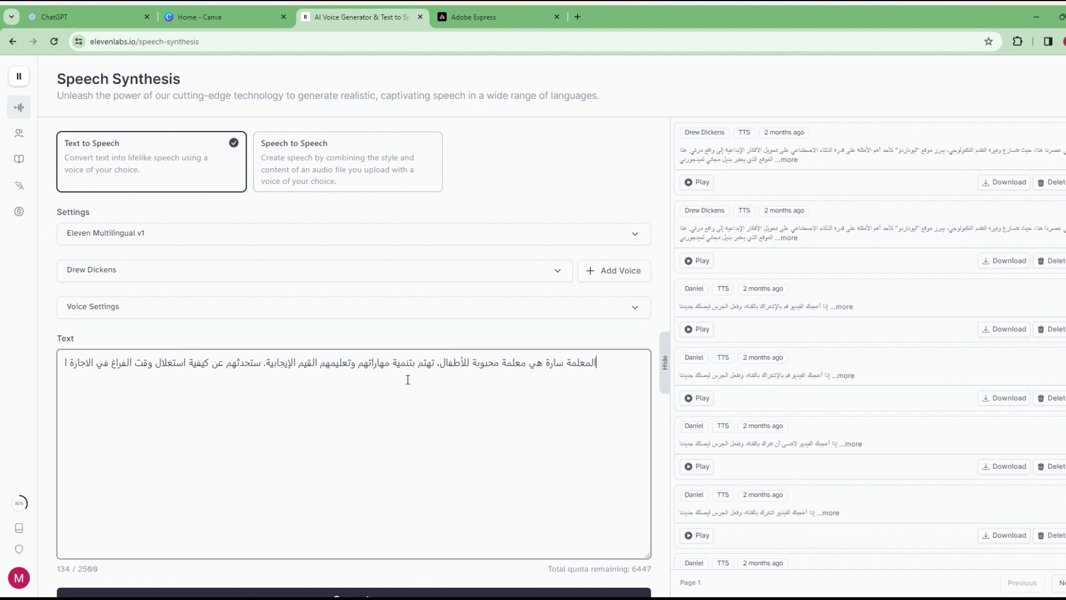
{"action": "type", "text": "لصيفية"}
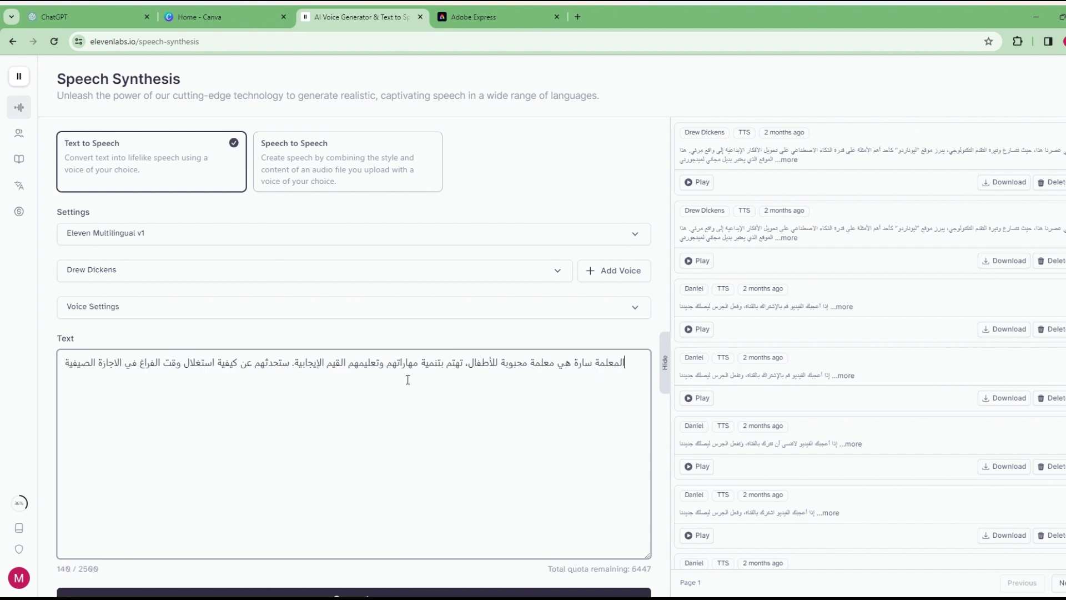
{"action": "type", "text": " العمل أشياء يستمتعون بها وتن"}
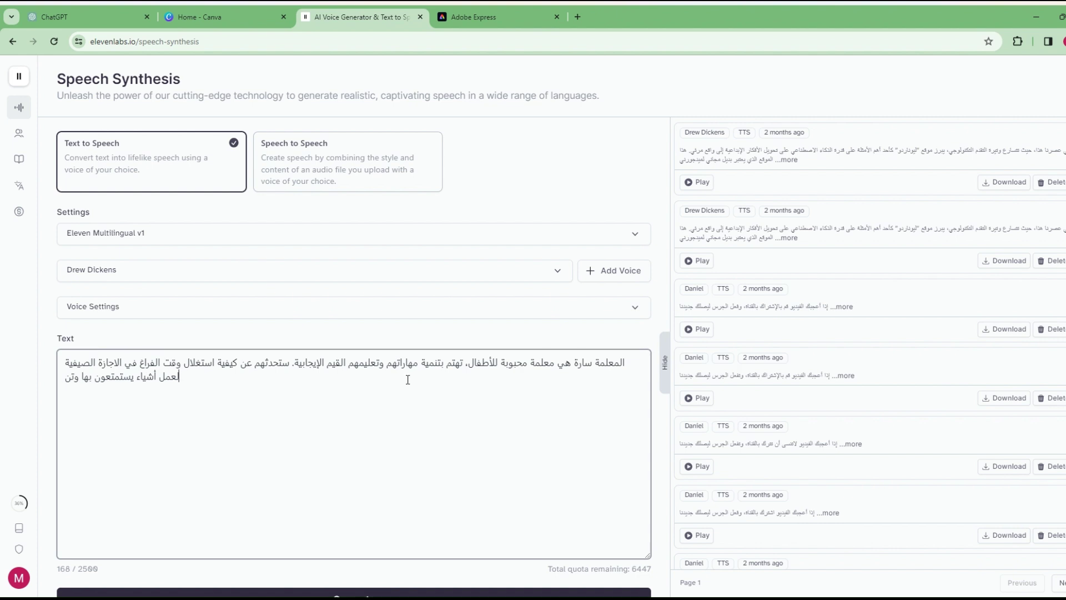
{"action": "type", "text": "فعهم "}
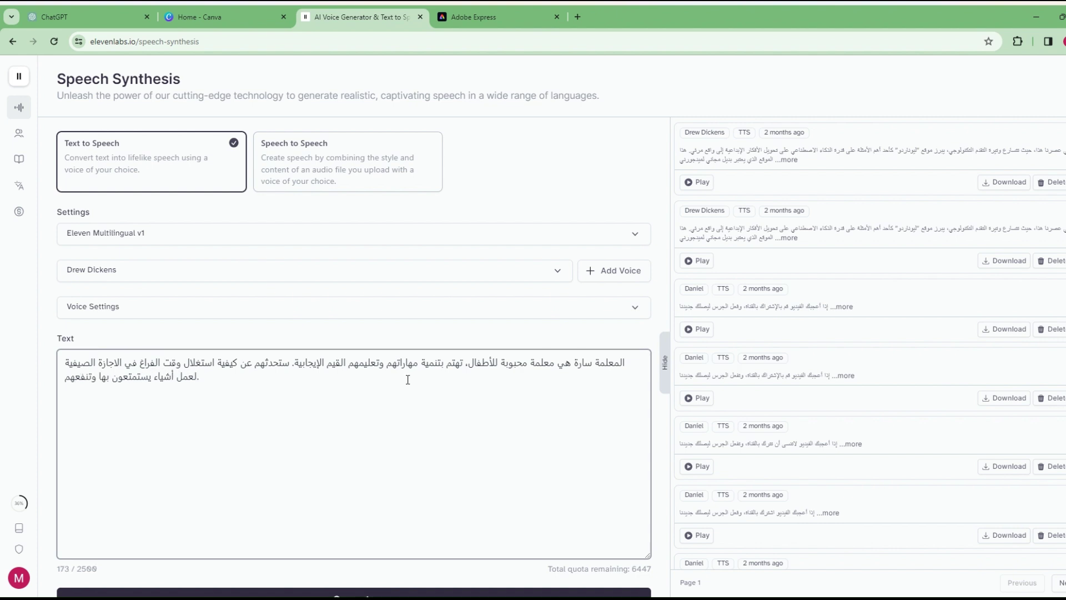
{"action": "type", "text": "."}
- Set the speech model to Eleven Multilingual v2 and the voice to Josh
{"action": "left_click", "coordinate": [545, 276]}
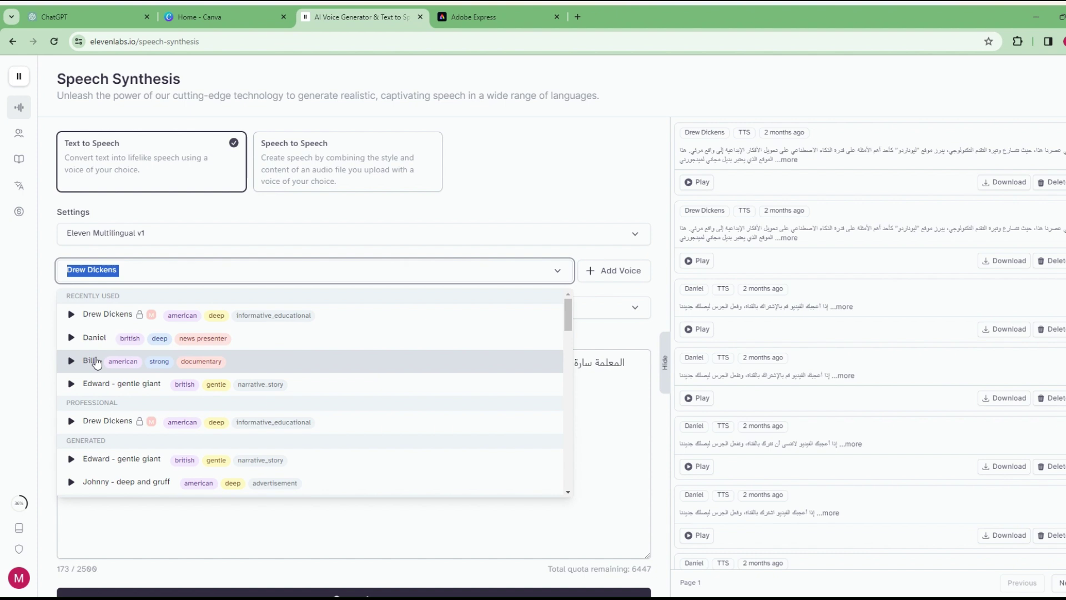
{"action": "scroll", "coordinate": [107, 381], "scroll_direction": "down", "scroll_amount": 5}
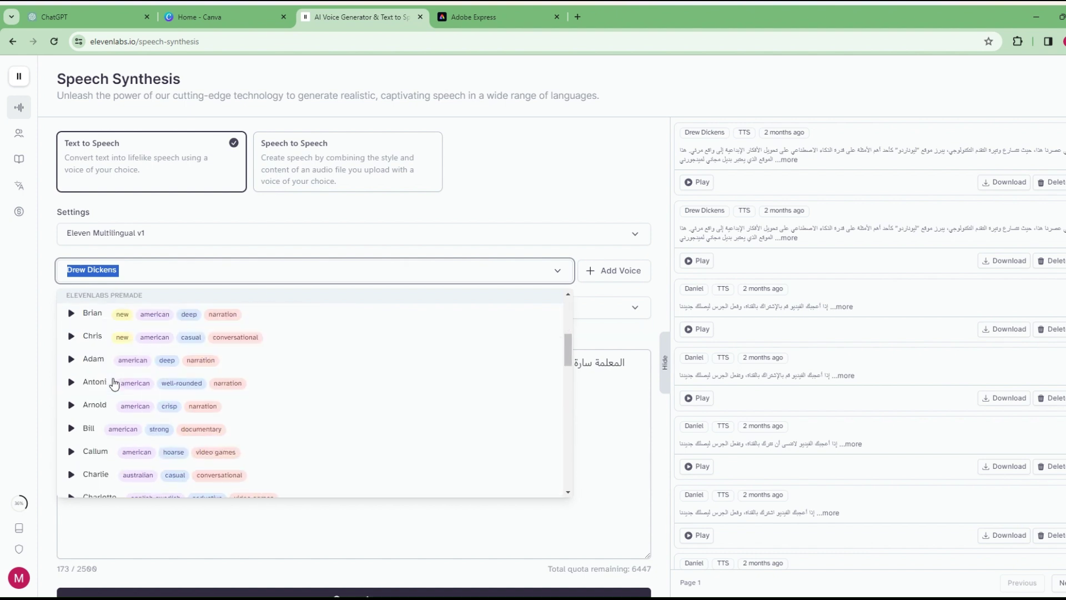
{"action": "scroll", "coordinate": [113, 383], "scroll_direction": "down", "scroll_amount": 2}
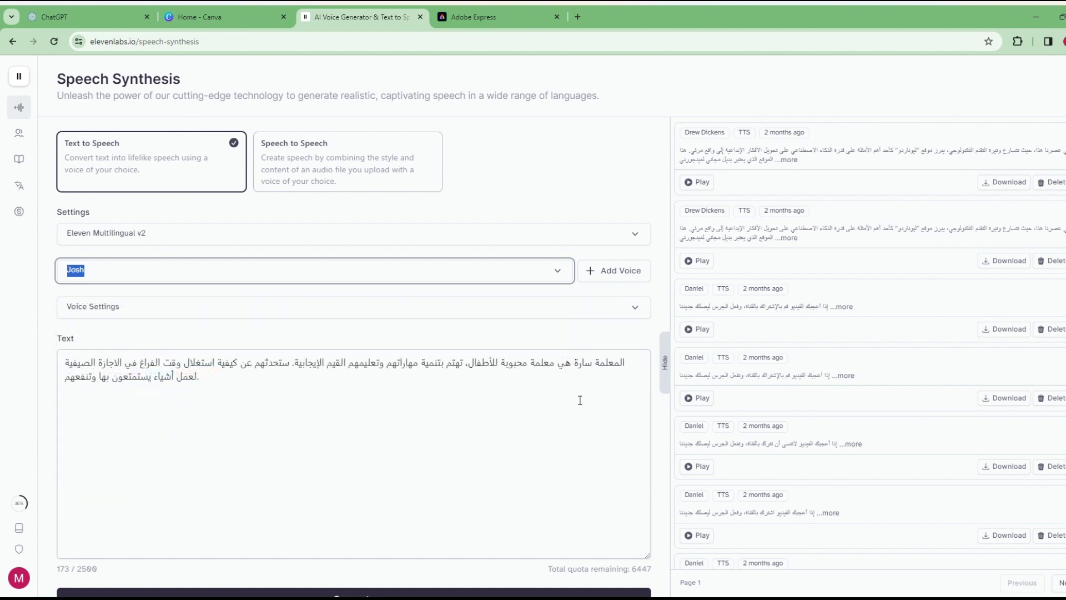
{"action": "scroll", "coordinate": [572, 470], "scroll_direction": "down", "scroll_amount": 1}
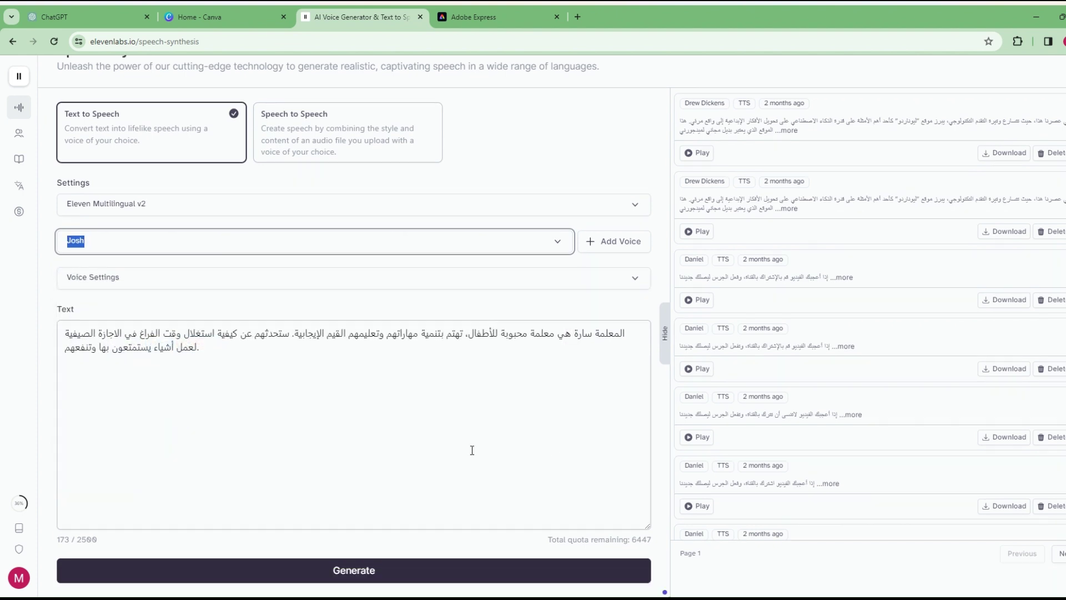
- Generate the speech from the text, listen to it, and download the resulting audio file
{"action": "left_click", "coordinate": [407, 582]}
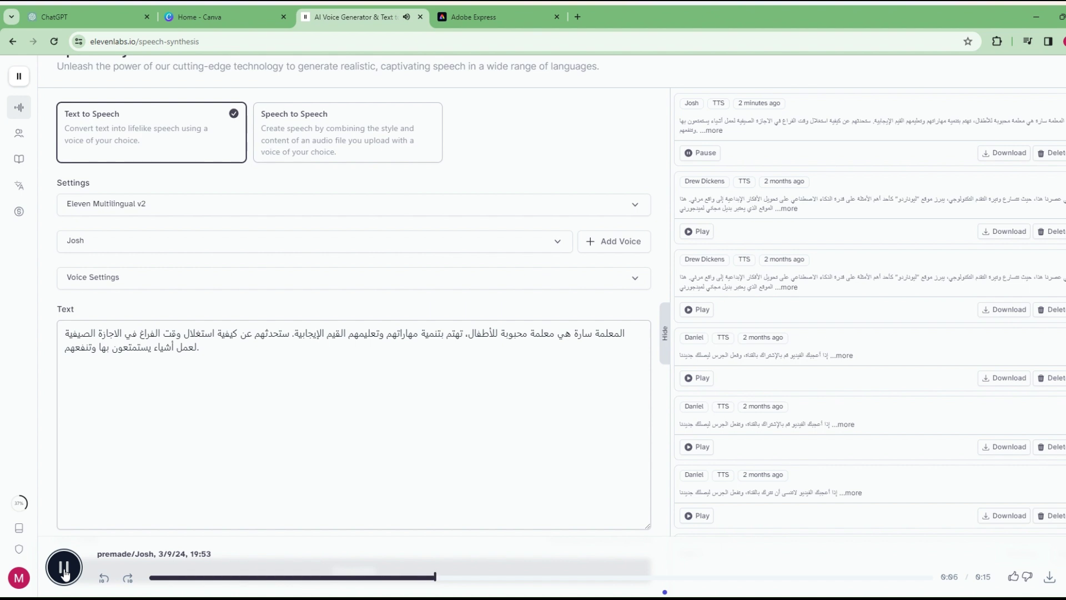
{"action": "scroll", "coordinate": [866, 333], "scroll_direction": "down", "scroll_amount": 5}
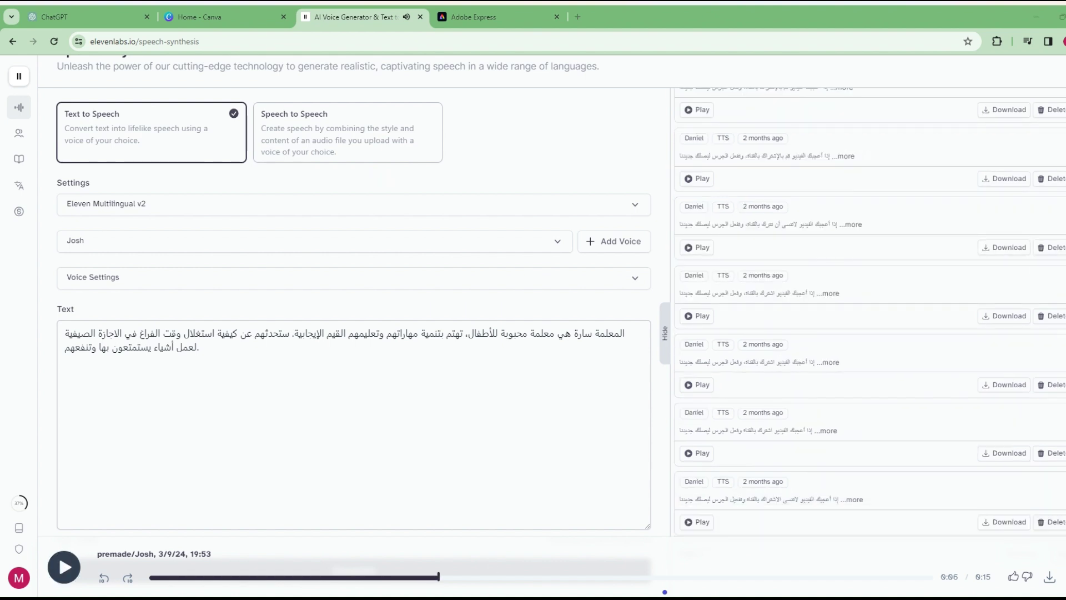
{"action": "left_click", "coordinate": [1048, 578]}
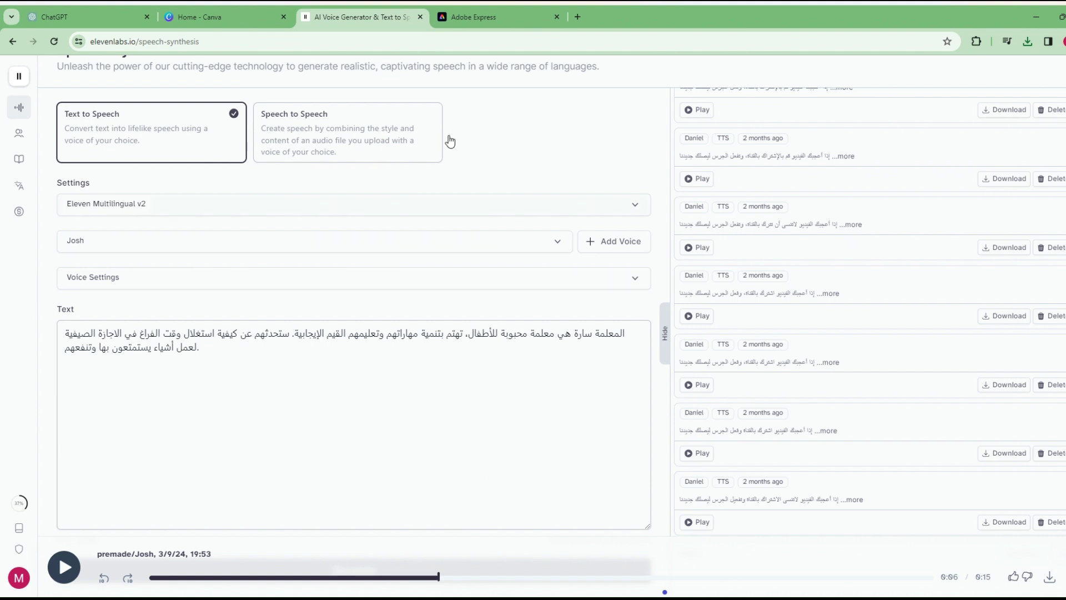
- Switch to Adobe Express, discard the open Saturn animation, and start a fresh Animate from audio video action
{"action": "mouse_move", "coordinate": [499, 13]}
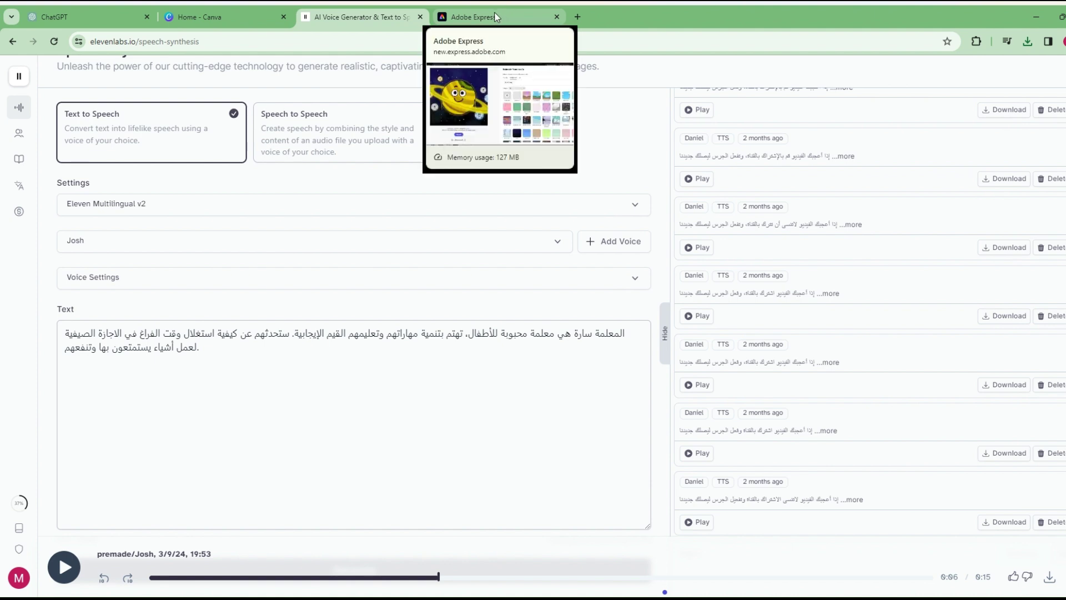
{"action": "left_click", "coordinate": [497, 17]}
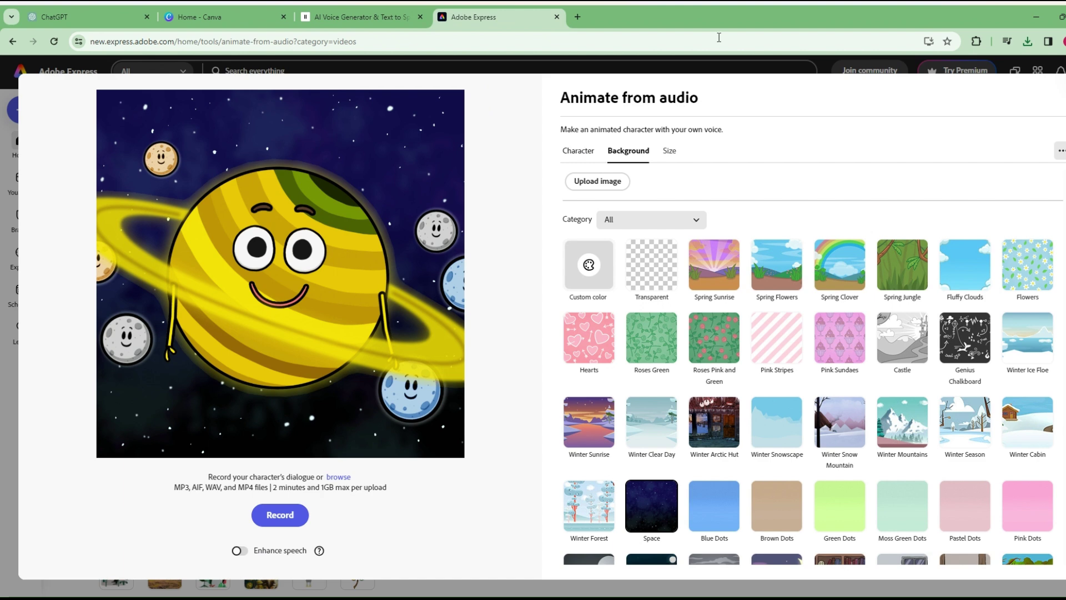
{"action": "key", "text": "Escape"}
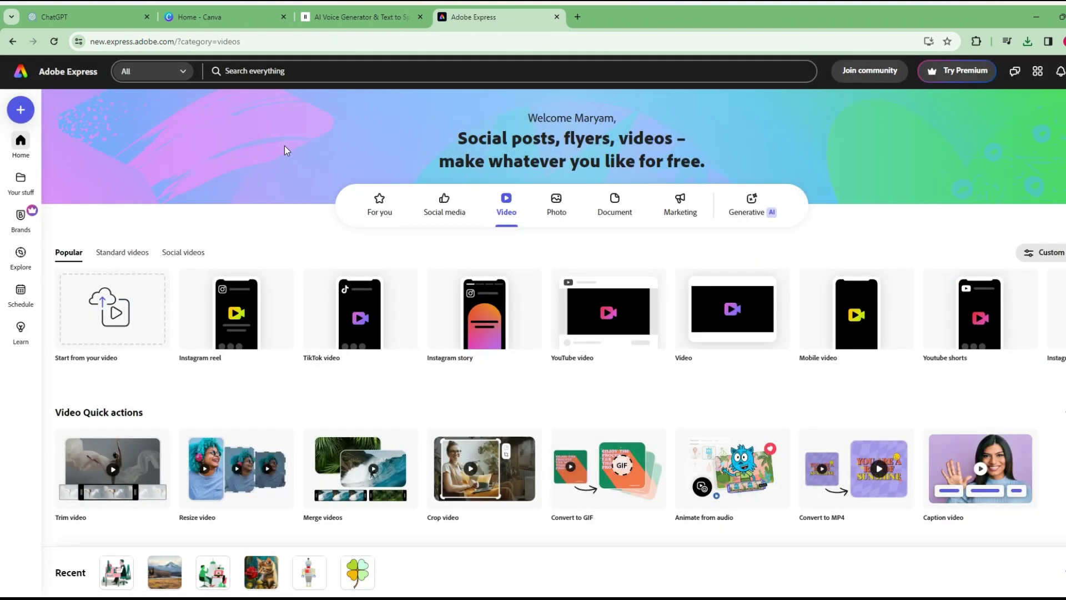
{"action": "scroll", "coordinate": [658, 335], "scroll_direction": "down", "scroll_amount": 2}
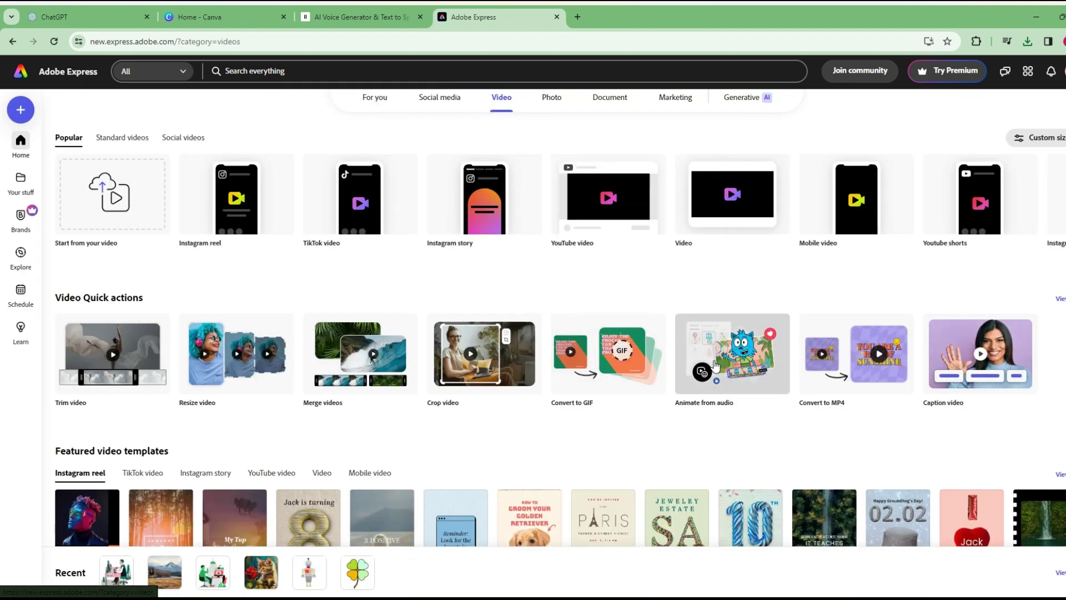
{"action": "left_click", "coordinate": [716, 370]}
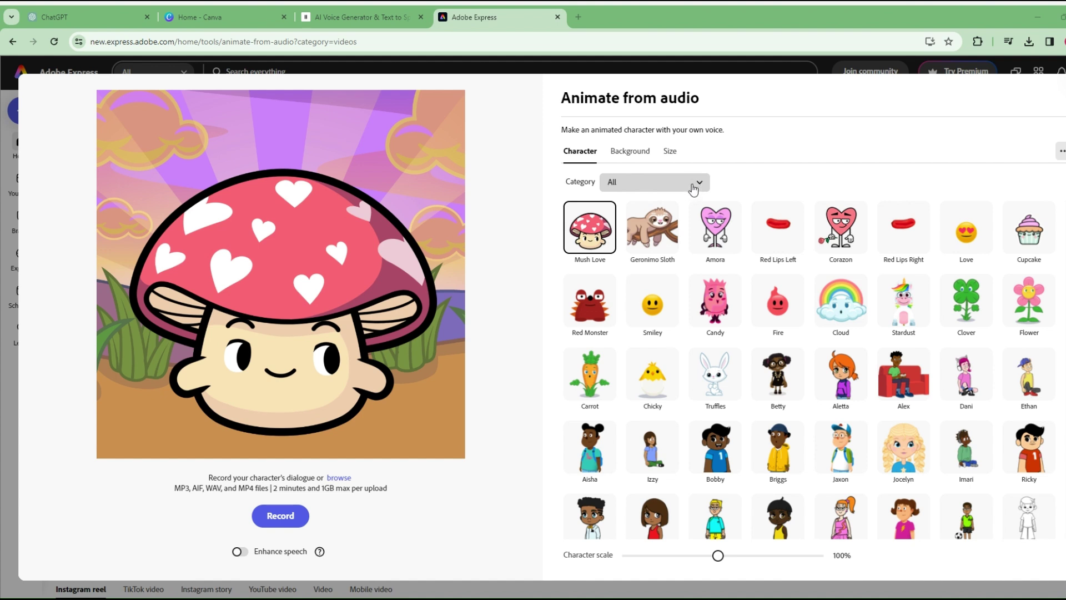
- Choose the bearded Mark character from all categories and place him on the Brown Dots background
{"action": "left_click", "coordinate": [694, 189]}
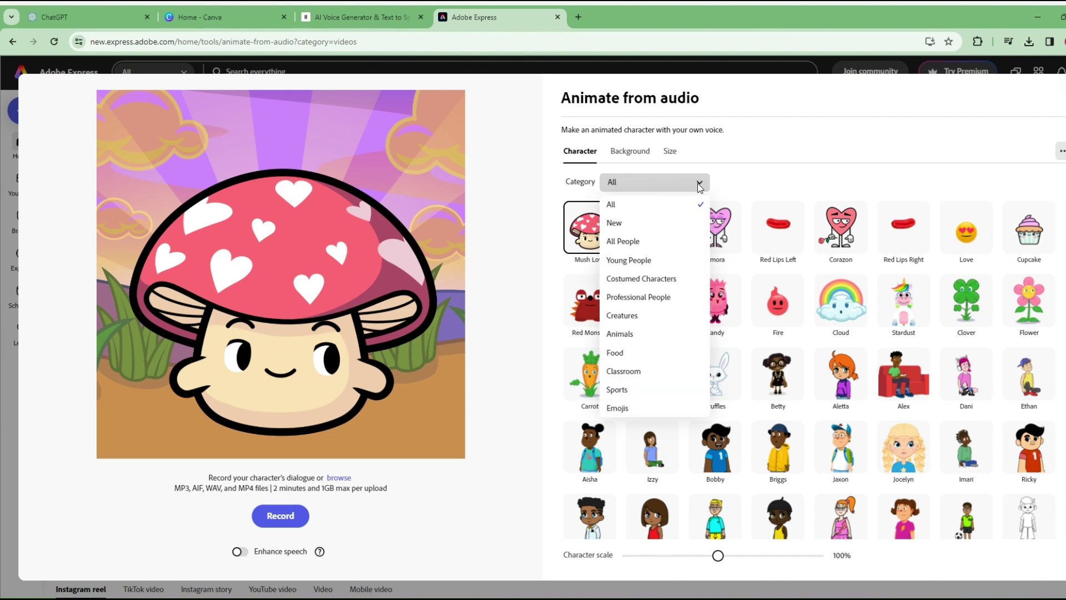
{"action": "left_click", "coordinate": [739, 176]}
{"action": "scroll", "coordinate": [954, 364], "scroll_direction": "down", "scroll_amount": 6}
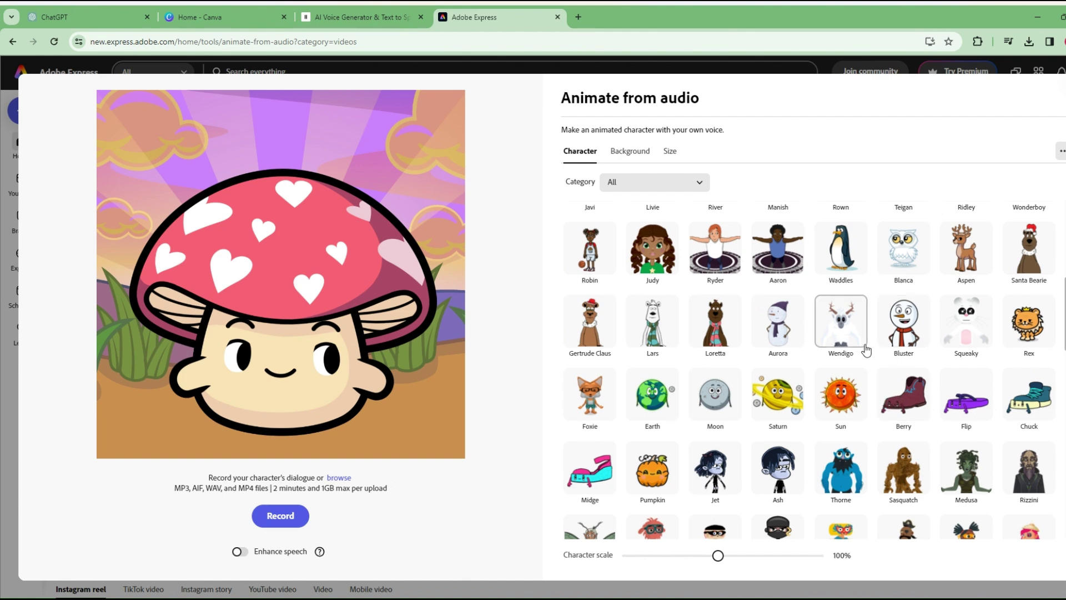
{"action": "scroll", "coordinate": [888, 349], "scroll_direction": "down", "scroll_amount": 4}
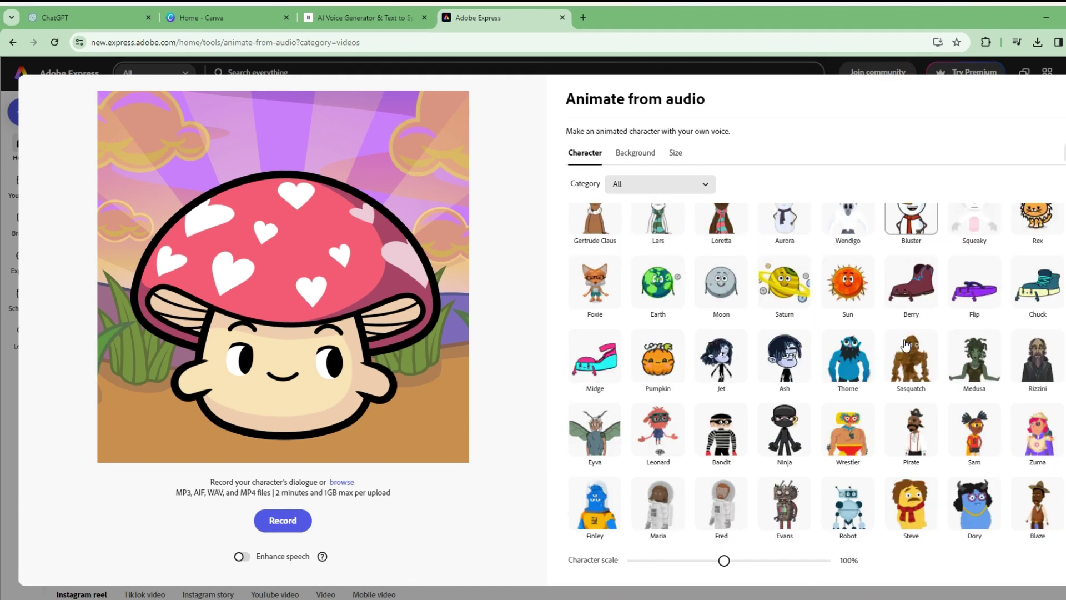
{"action": "scroll", "coordinate": [923, 422], "scroll_direction": "down", "scroll_amount": 3}
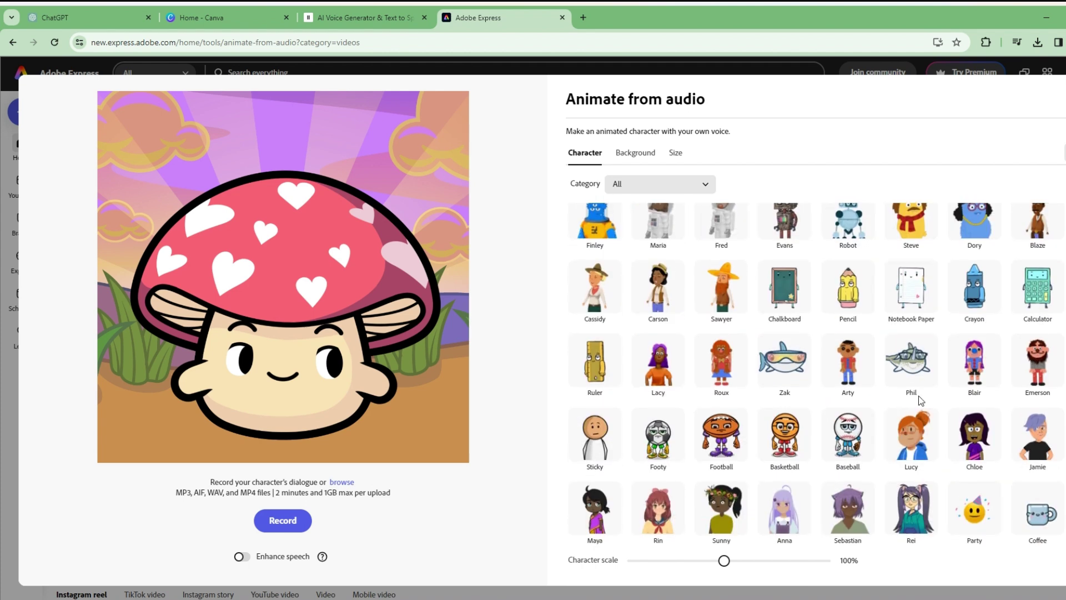
{"action": "scroll", "coordinate": [919, 414], "scroll_direction": "down", "scroll_amount": 5}
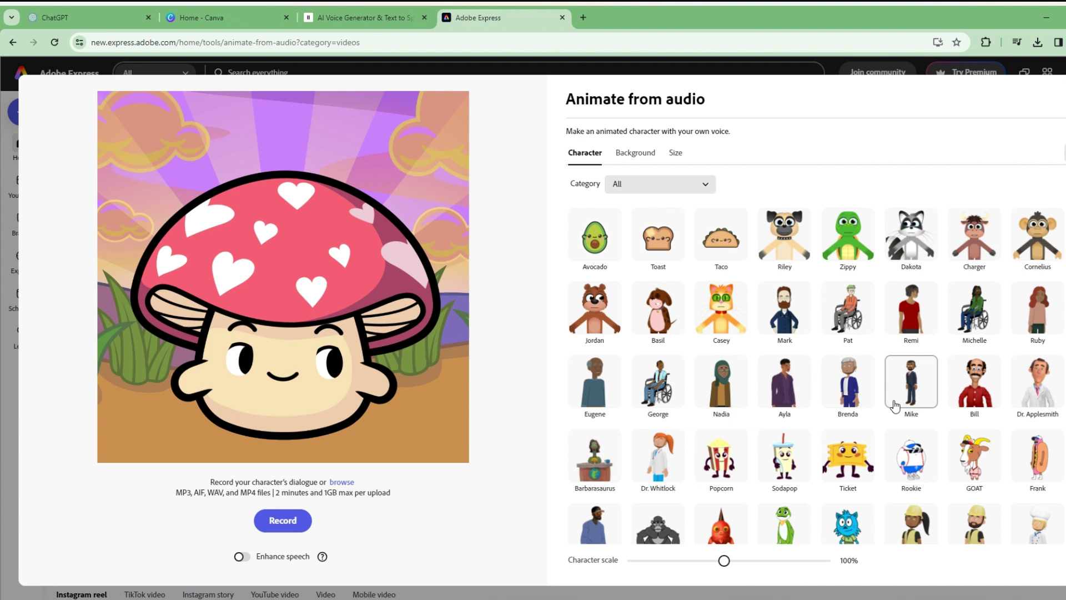
{"action": "left_click", "coordinate": [788, 320]}
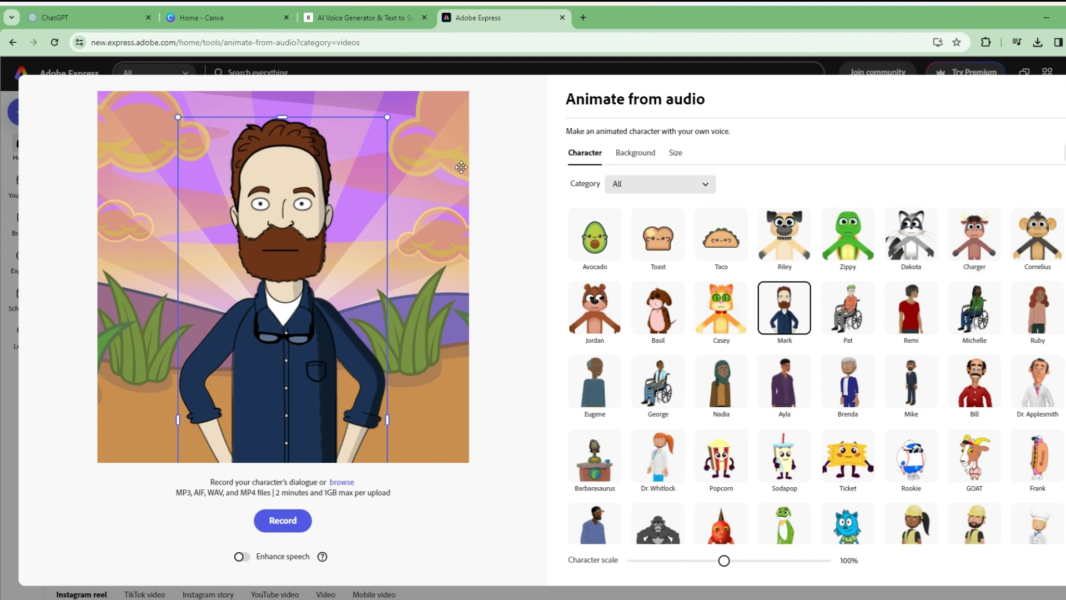
{"action": "left_click", "coordinate": [634, 153]}
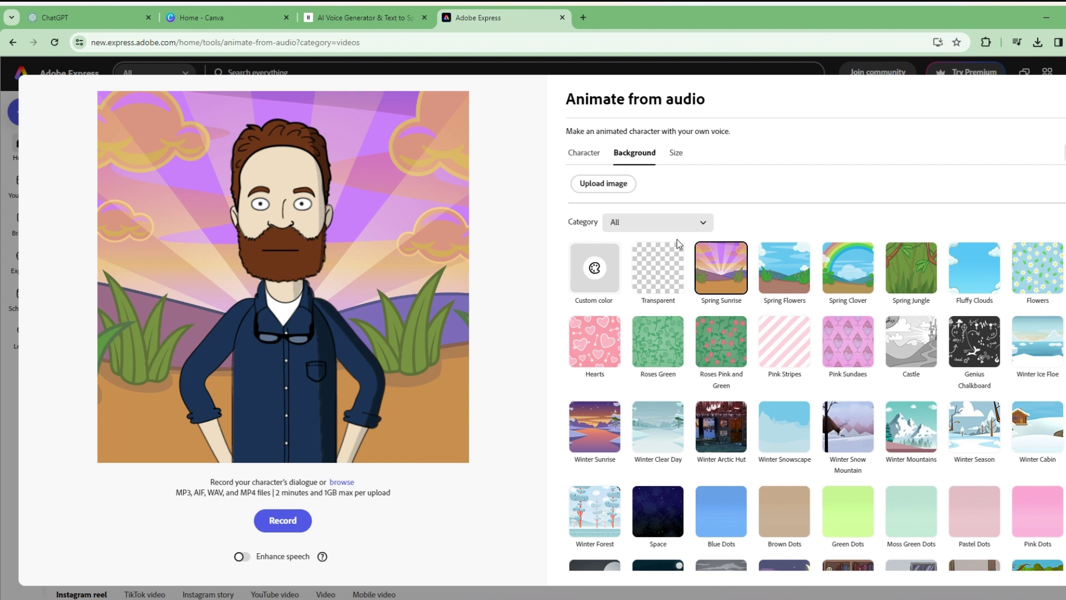
{"action": "left_click", "coordinate": [792, 516]}
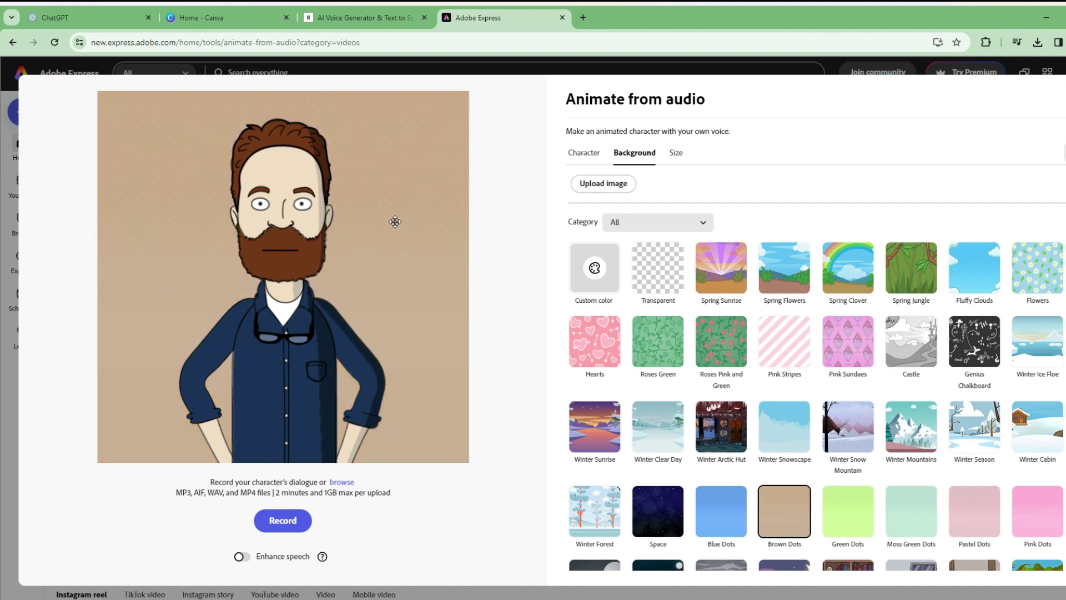
- Load the ElevenLabs Josh MP3 from the Downloads folder as the character's dialogue
{"action": "left_click", "coordinate": [347, 485]}
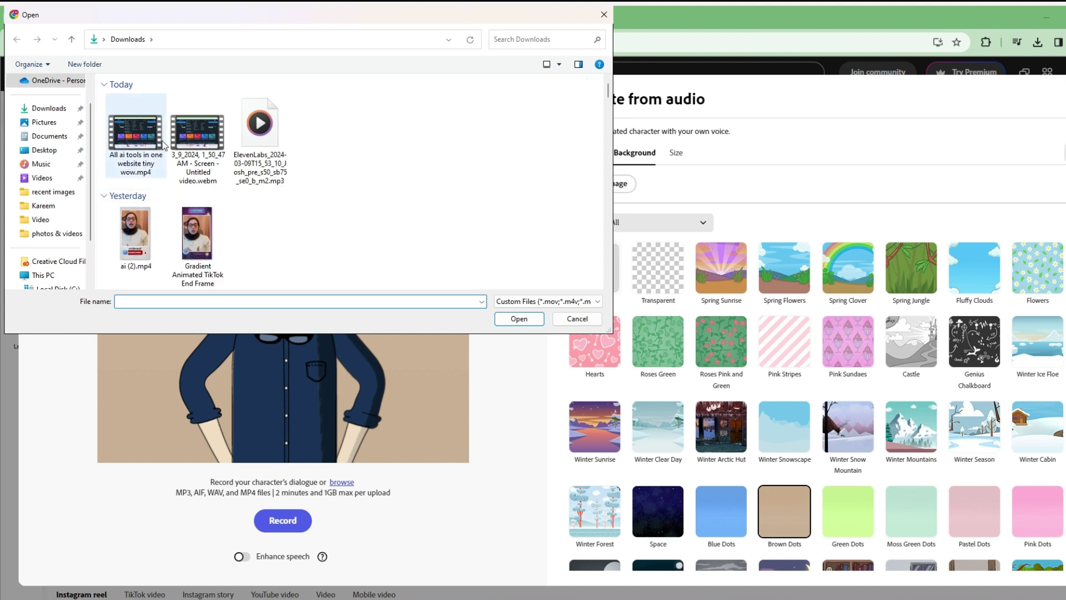
{"action": "left_click", "coordinate": [259, 130]}
{"action": "left_click", "coordinate": [519, 319]}
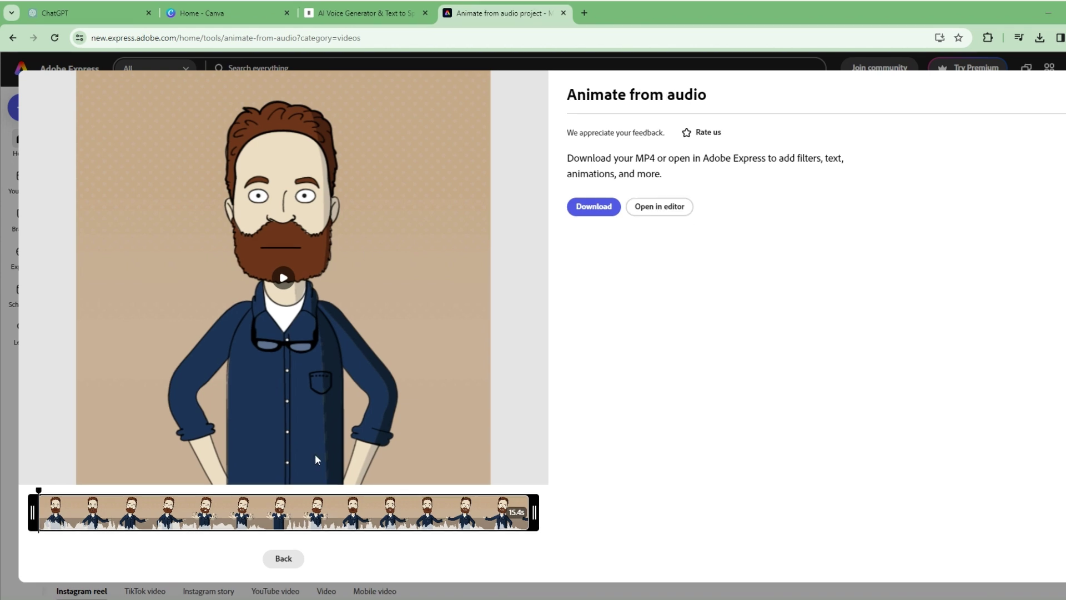
- Preview the animated character video, download it as an MP4, and close the Animate from audio dialog
{"action": "left_click", "coordinate": [281, 281]}
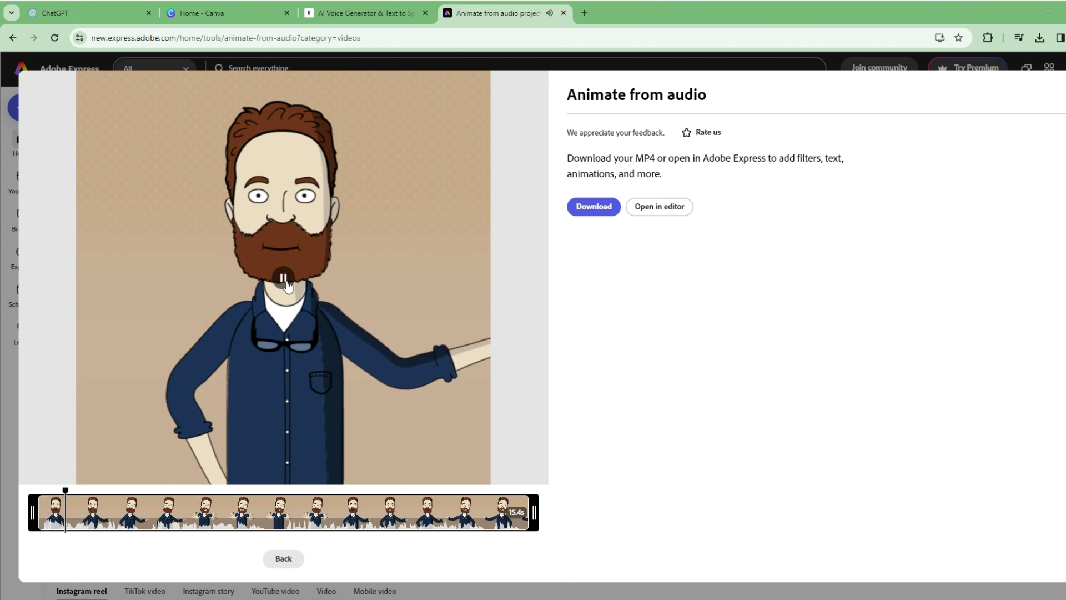
{"action": "left_click", "coordinate": [298, 367]}
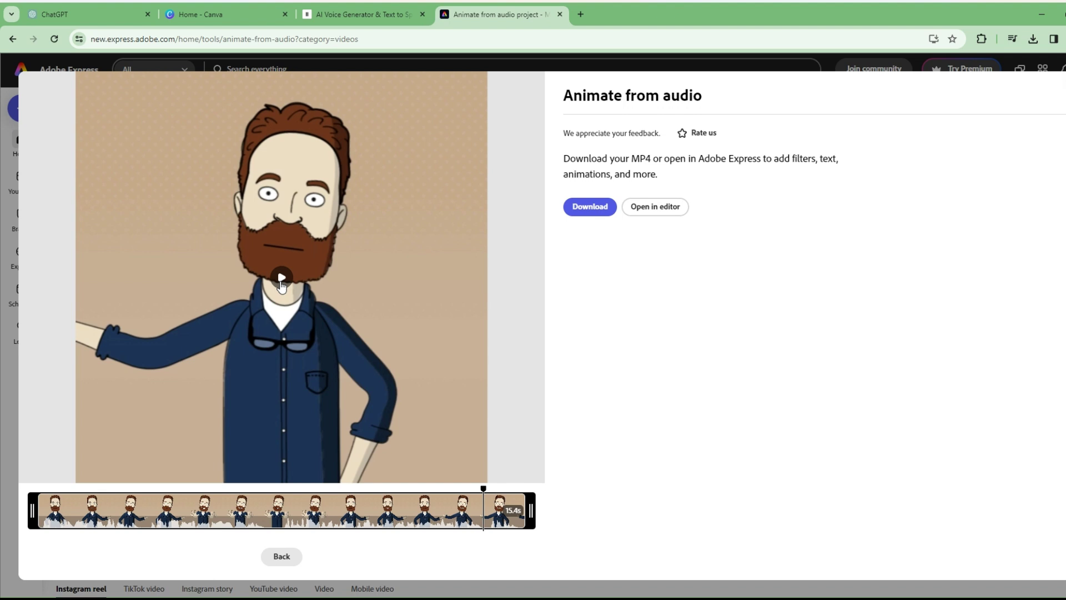
{"action": "left_click", "coordinate": [581, 210]}
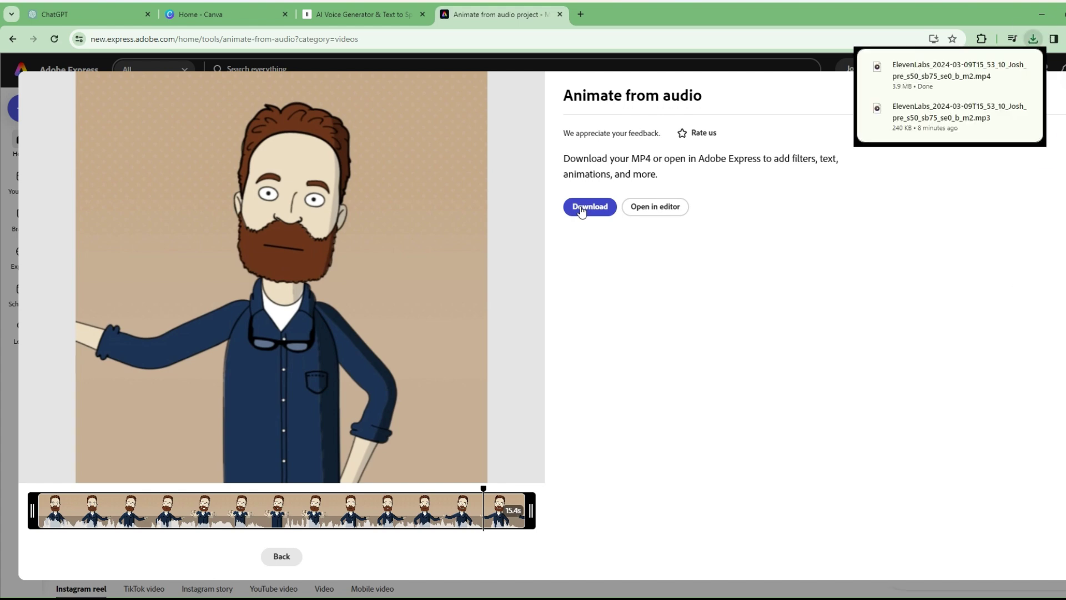
{"action": "left_click", "coordinate": [616, 64]}
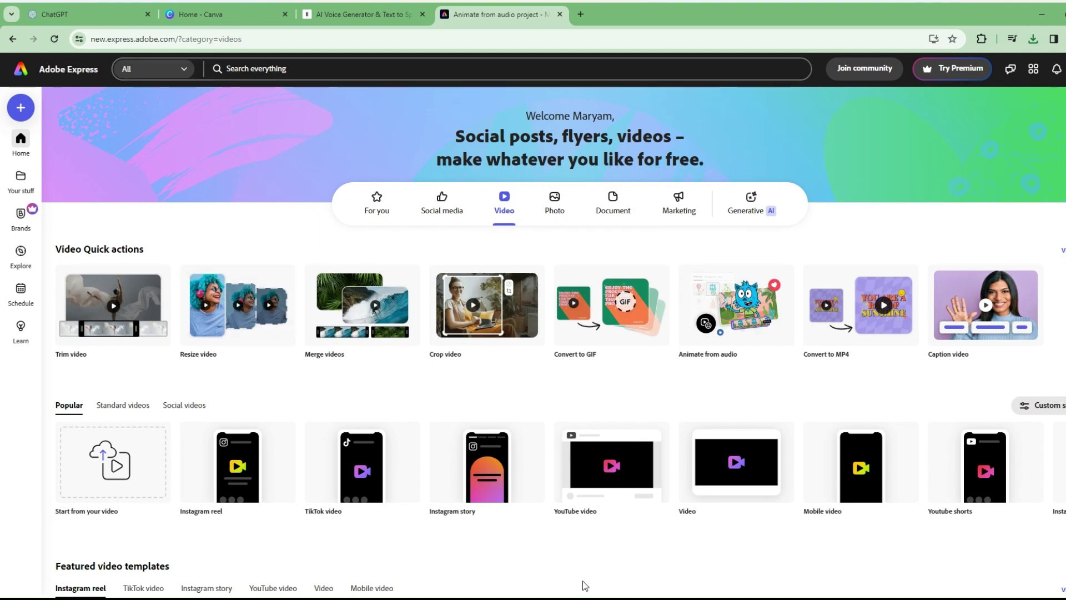
- Switch to Canva, search the templates for "video", and create a blank video design
{"action": "left_click", "coordinate": [243, 15]}
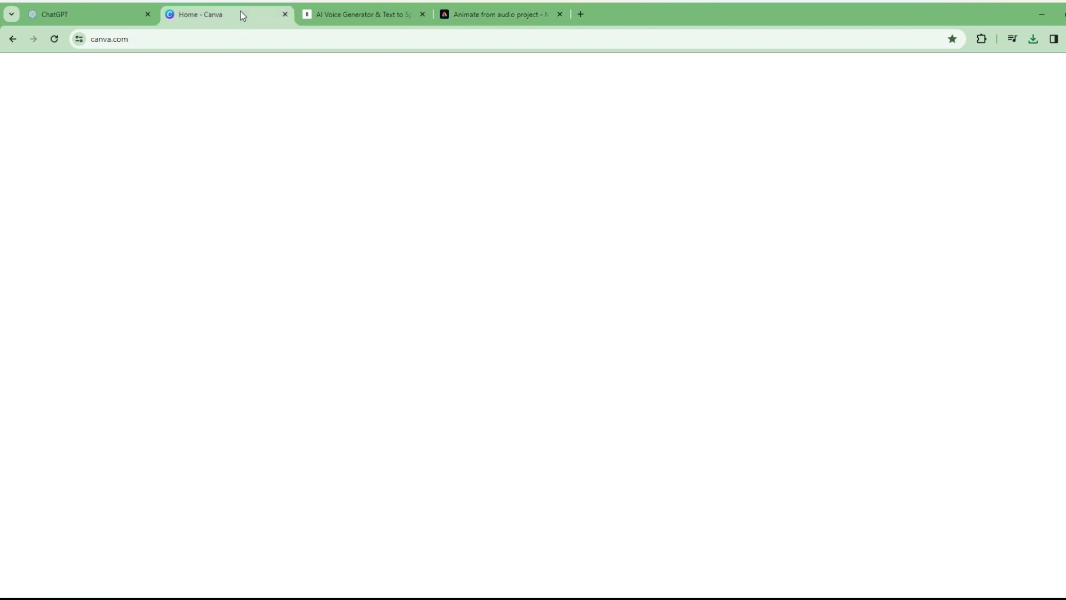
{"action": "left_click", "coordinate": [548, 170]}
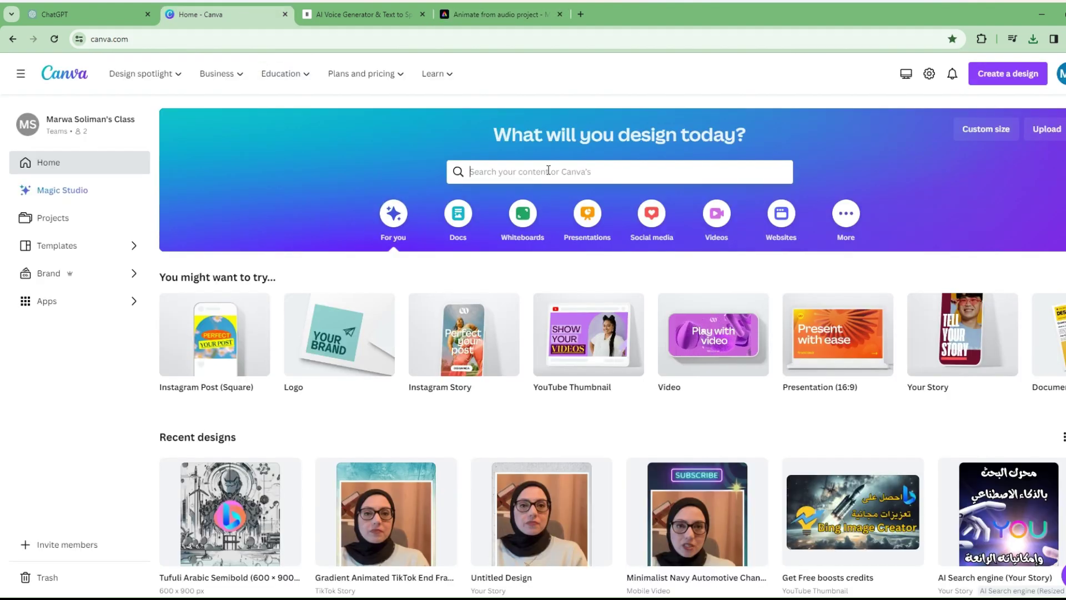
{"action": "type", "text": "vi"}
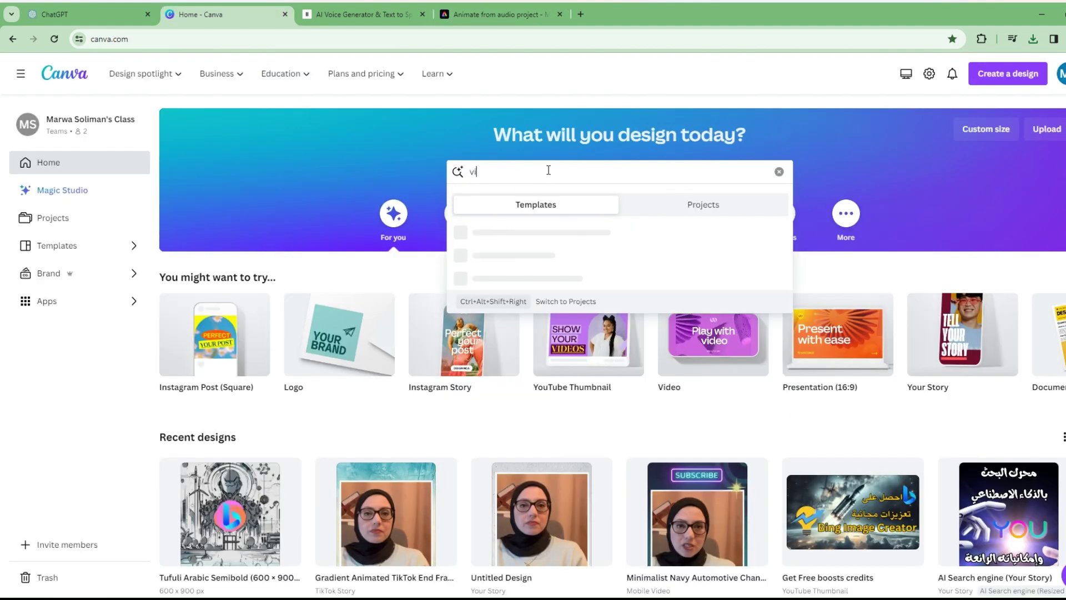
{"action": "type", "text": "deo"}
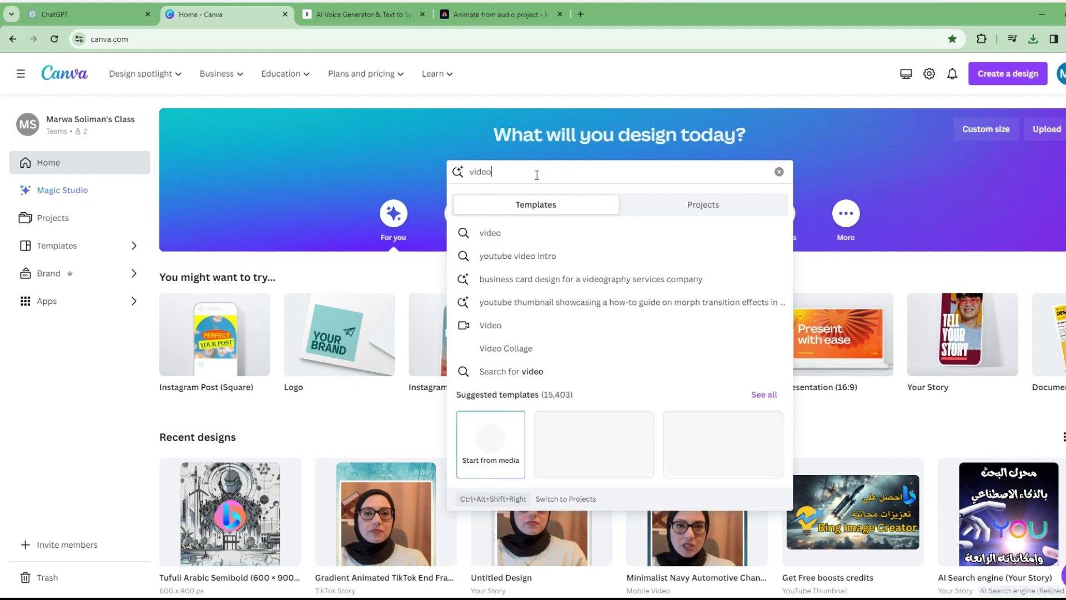
{"action": "left_click", "coordinate": [541, 233]}
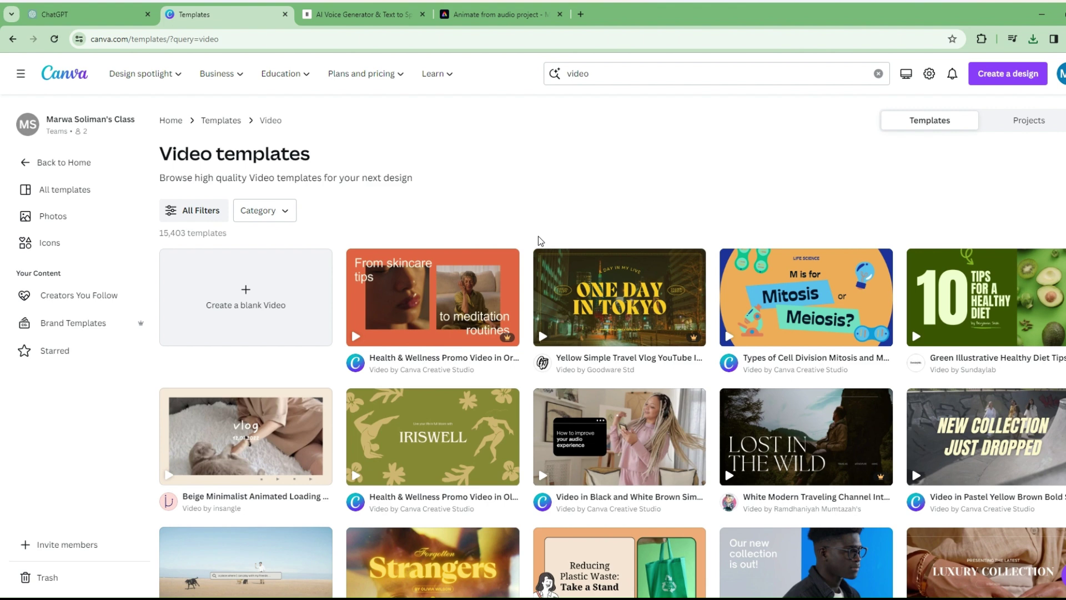
{"action": "left_click", "coordinate": [263, 300]}
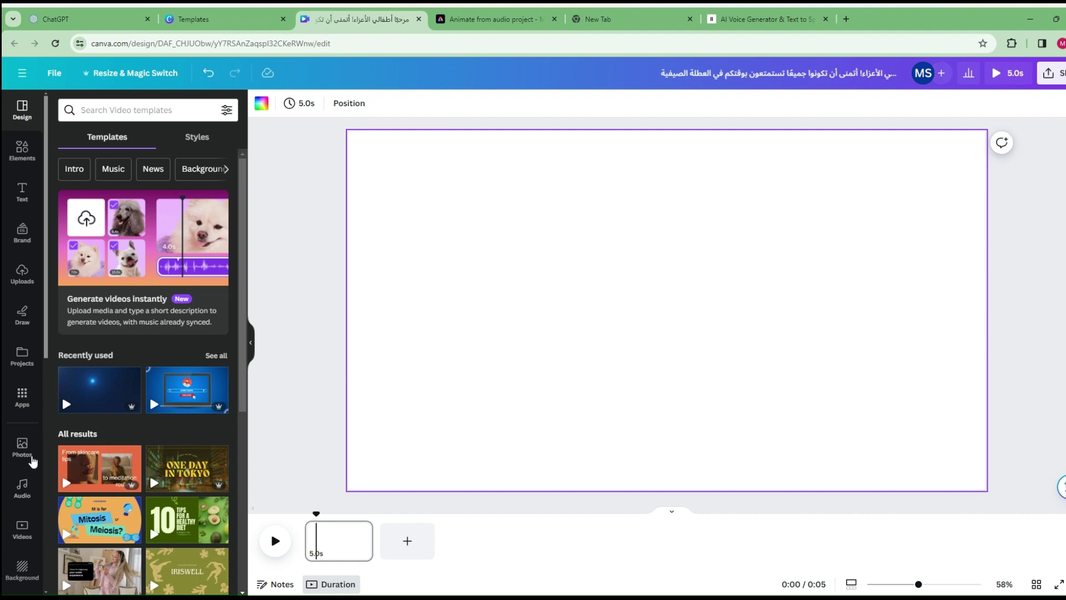
- Find the 3D camping scene with three tents among the "cartoon backgrounds" photos and set it as the page background
{"action": "left_click", "coordinate": [22, 444]}
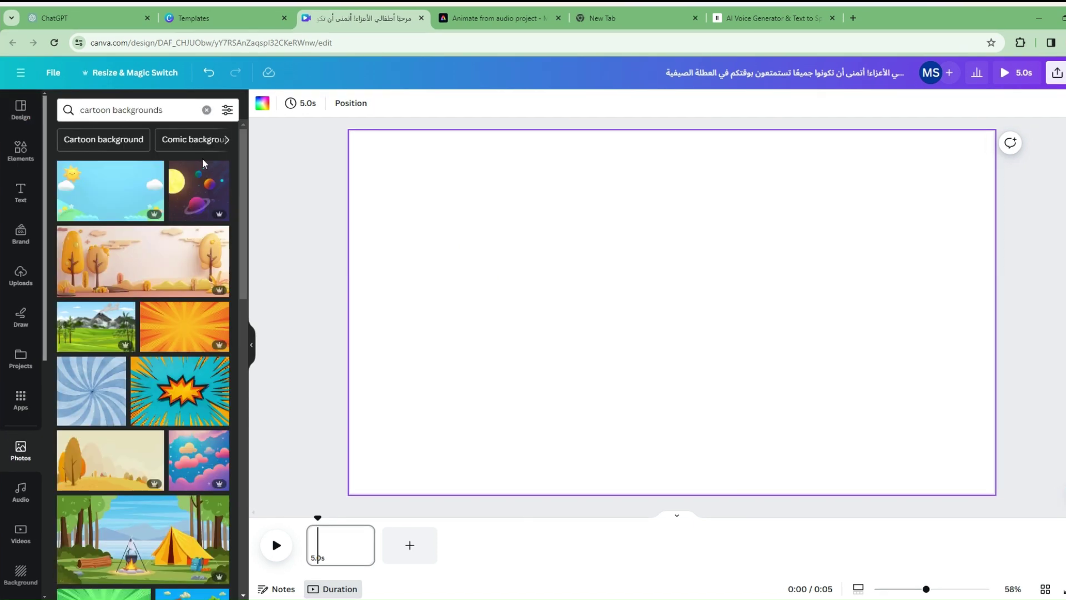
{"action": "scroll", "coordinate": [147, 350], "scroll_direction": "down", "scroll_amount": 5}
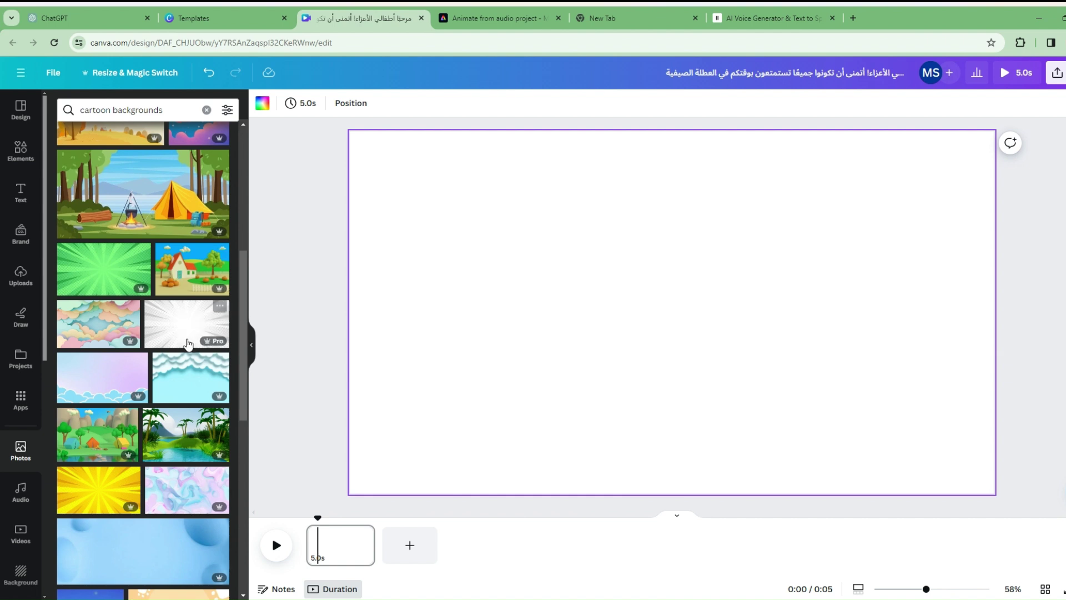
{"action": "scroll", "coordinate": [119, 444], "scroll_direction": "down", "scroll_amount": 1}
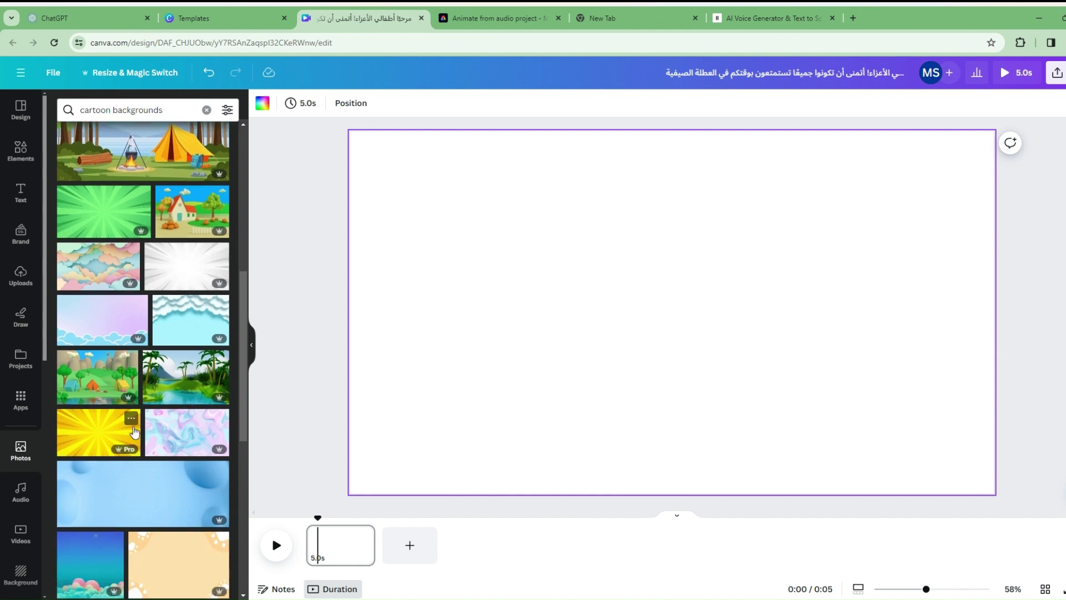
{"action": "scroll", "coordinate": [133, 432], "scroll_direction": "up", "scroll_amount": 4}
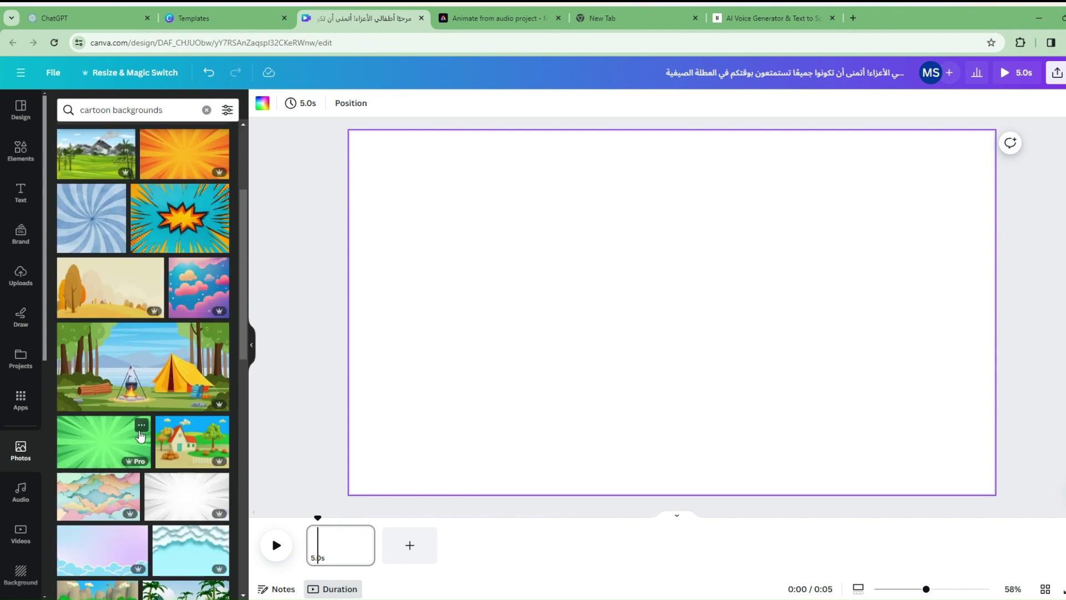
{"action": "scroll", "coordinate": [140, 435], "scroll_direction": "up", "scroll_amount": 1}
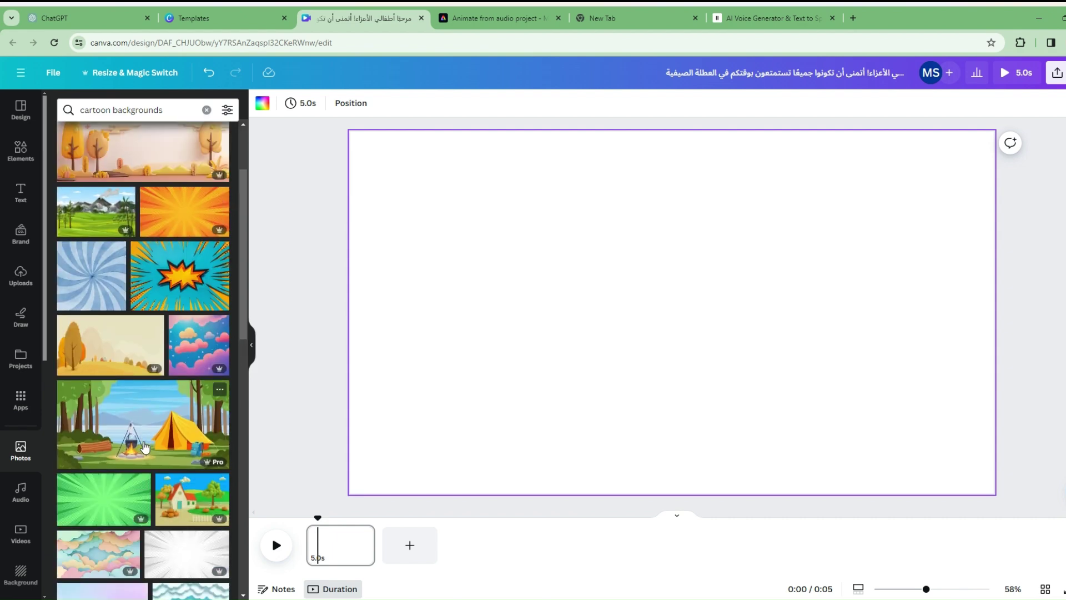
{"action": "scroll", "coordinate": [145, 446], "scroll_direction": "down", "scroll_amount": 7}
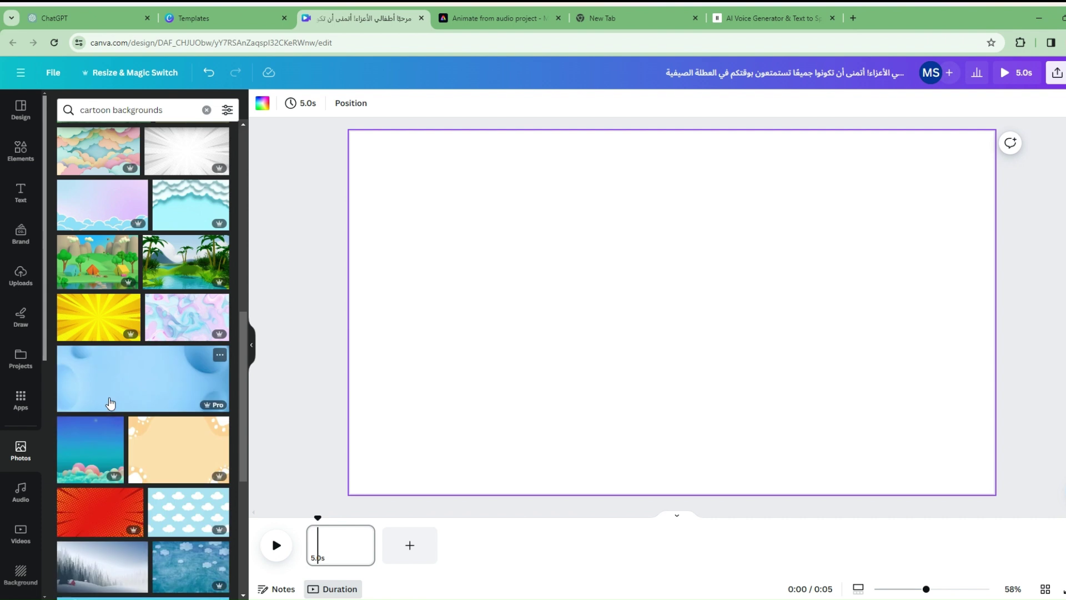
{"action": "left_click_drag", "start_coordinate": [78, 267], "coordinate": [478, 253]}
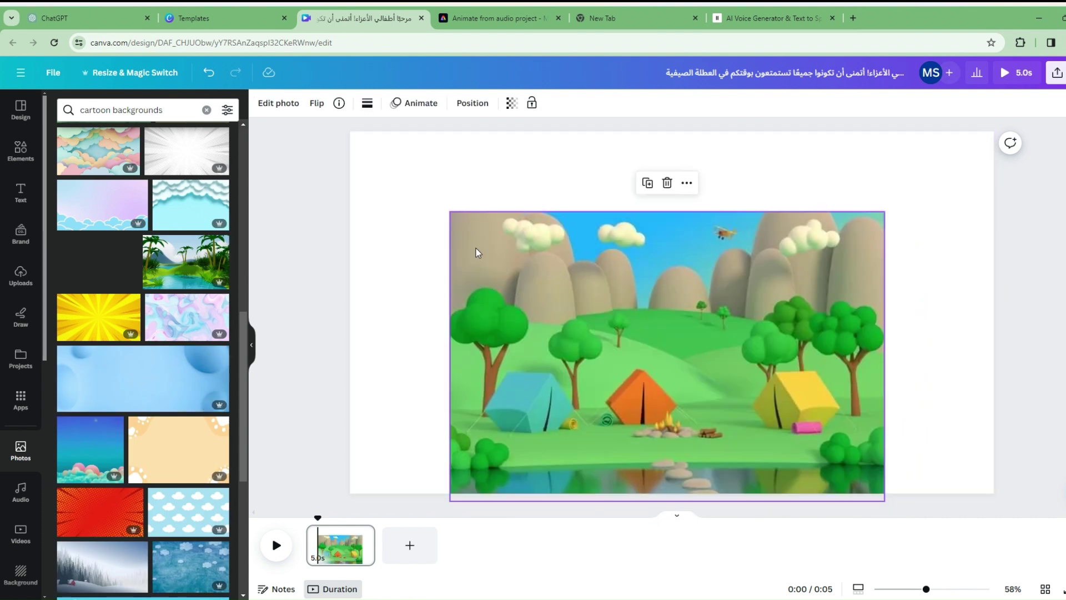
{"action": "right_click", "coordinate": [598, 272]}
{"action": "left_click", "coordinate": [715, 539]}
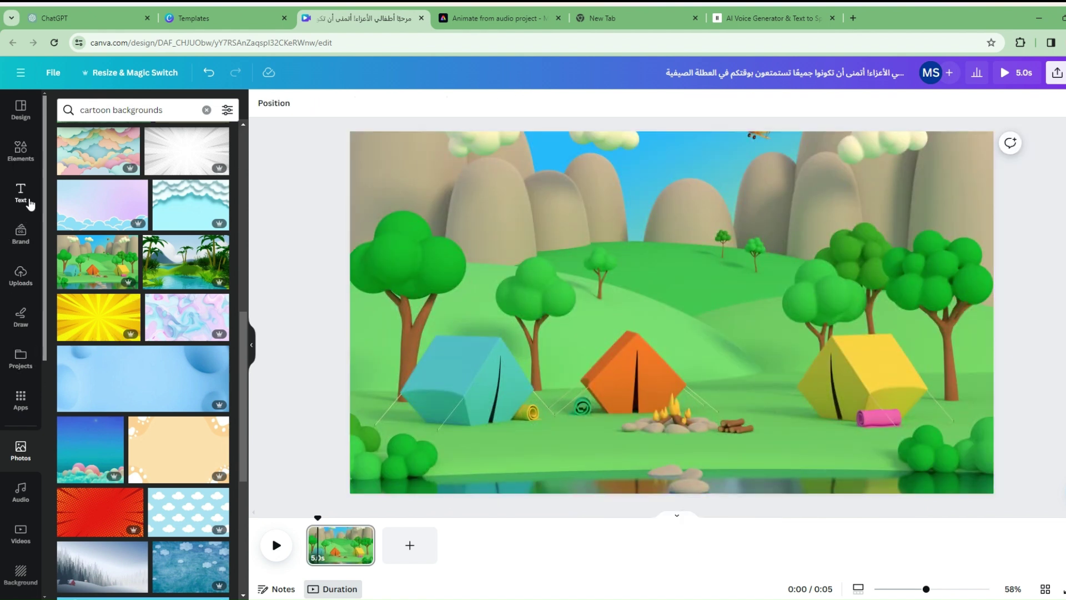
- Place the uploaded 15.3-second bearded character video on the camping scene and remove its background
{"action": "left_click", "coordinate": [25, 285]}
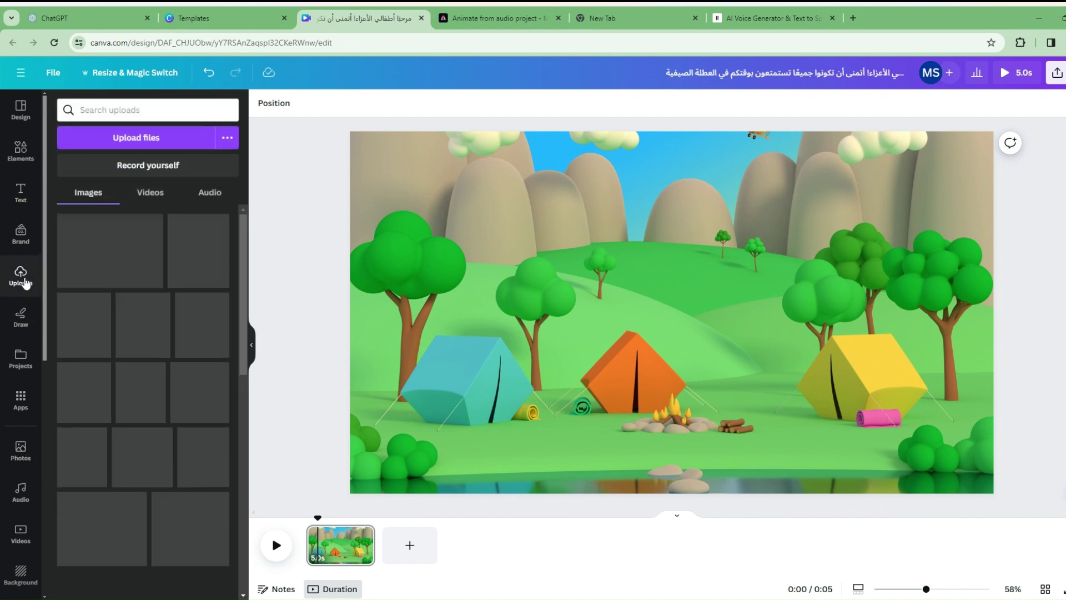
{"action": "left_click", "coordinate": [150, 193]}
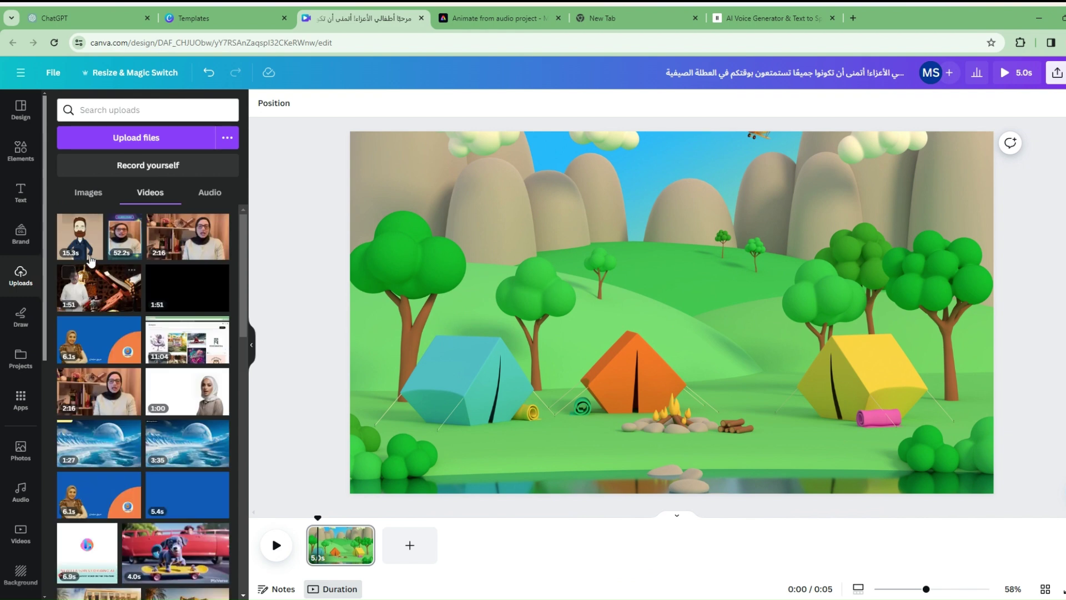
{"action": "left_click_drag", "start_coordinate": [80, 241], "coordinate": [678, 208]}
{"action": "left_click_drag", "start_coordinate": [832, 366], "coordinate": [853, 373]}
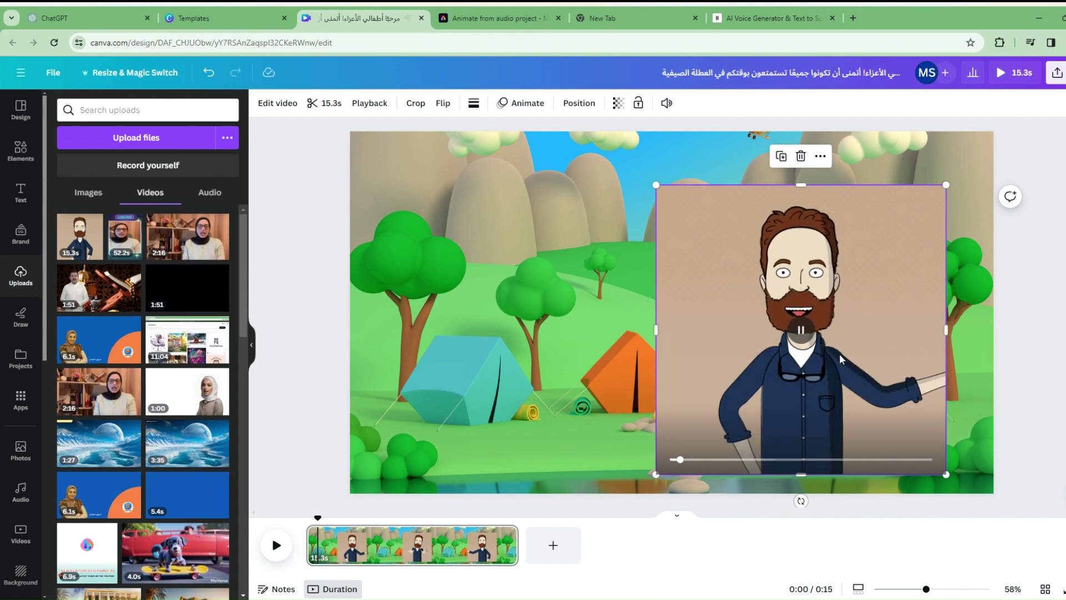
{"action": "left_click", "coordinate": [775, 460]}
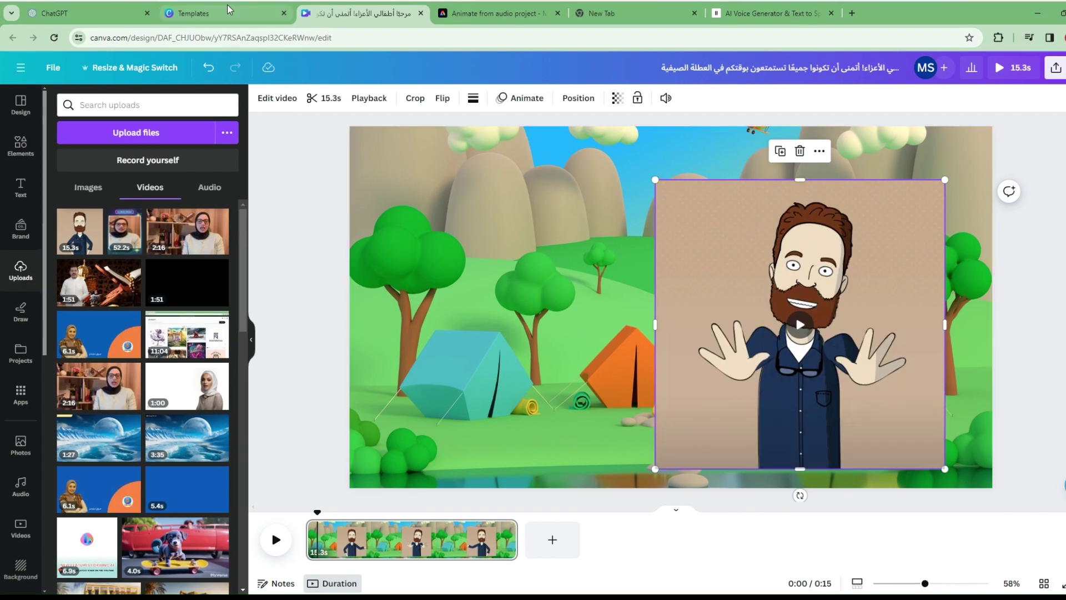
{"action": "left_click", "coordinate": [278, 106]}
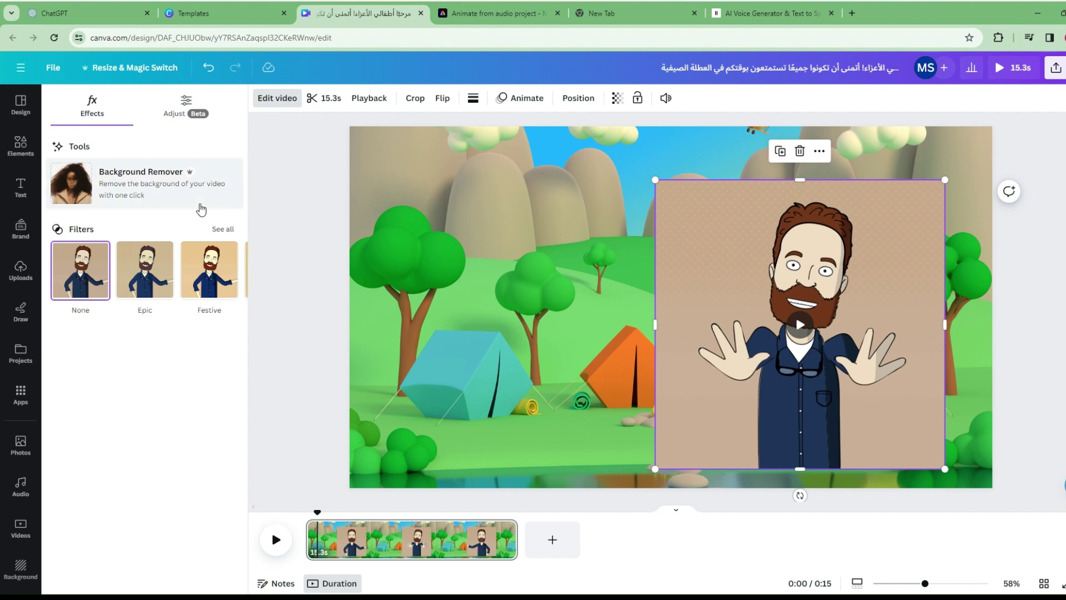
{"action": "left_click", "coordinate": [145, 194]}
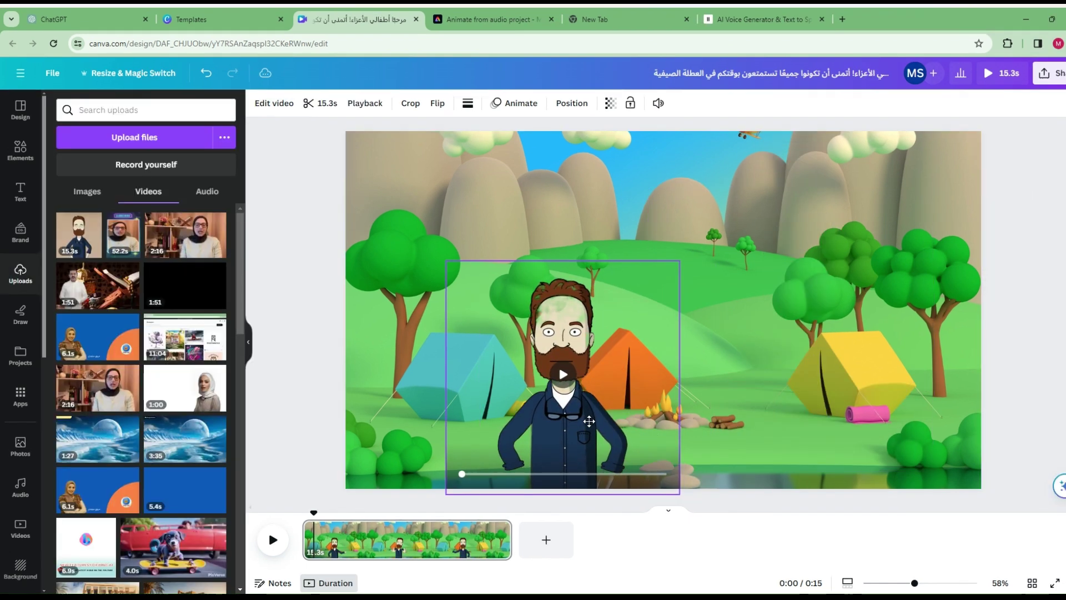
- Move the bearded character to the scene's lower right corner in front of the yellow tent, undoing the trim of its top edge
{"action": "left_click_drag", "start_coordinate": [589, 421], "coordinate": [924, 415]}
{"action": "left_click_drag", "start_coordinate": [810, 256], "coordinate": [808, 281]}
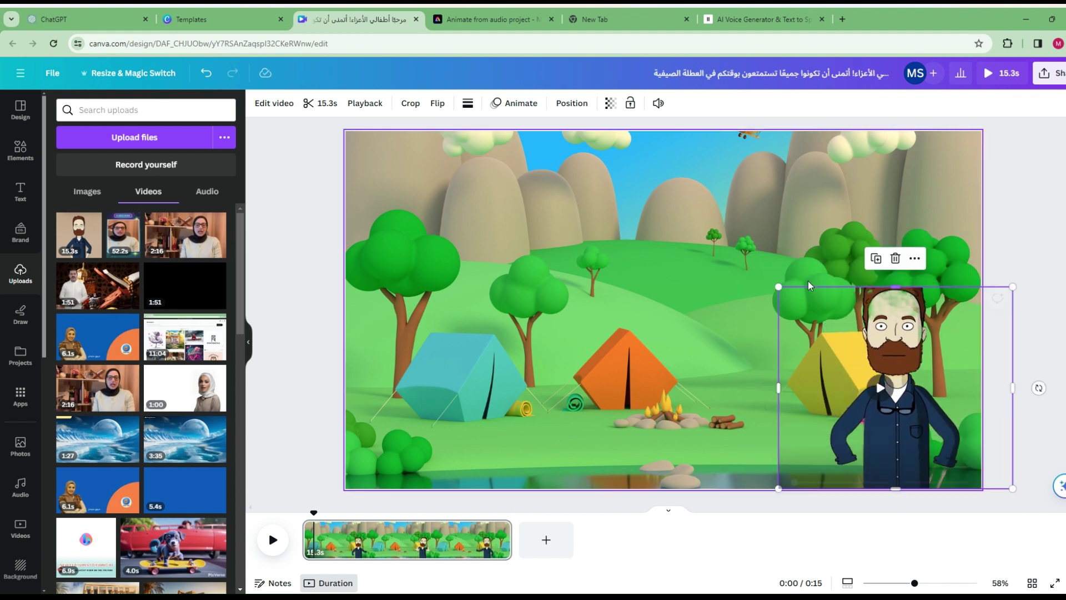
{"action": "key", "text": "ctrl+z"}
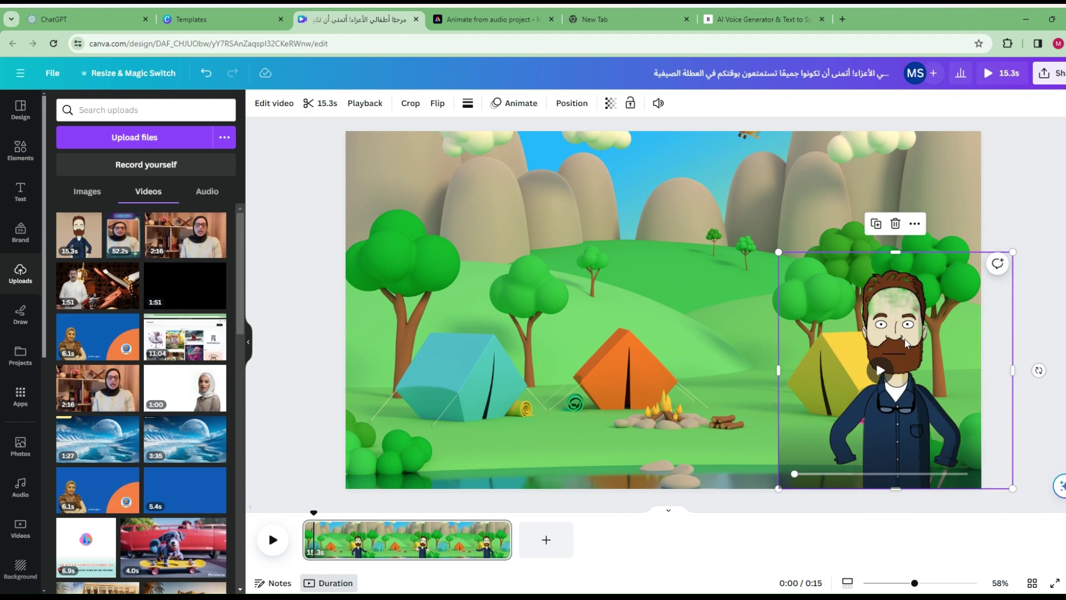
{"action": "left_click_drag", "start_coordinate": [906, 342], "coordinate": [909, 331]}
- Apply the Epic filter to the bearded character video, then set brightness to 9, contrast to 3 and saturation to 8
{"action": "left_click", "coordinate": [283, 108]}
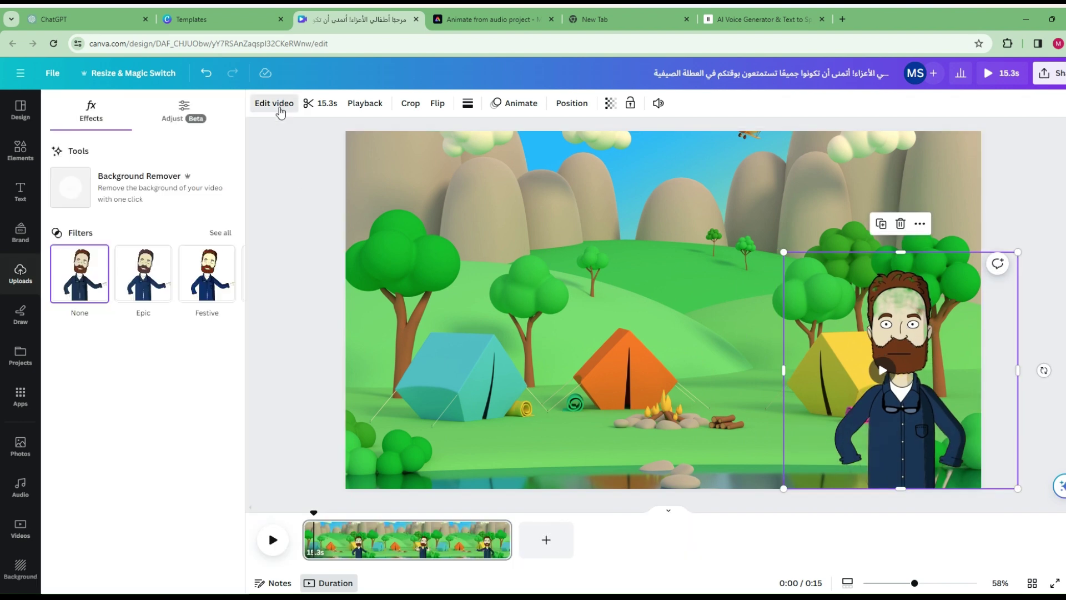
{"action": "left_click", "coordinate": [165, 280]}
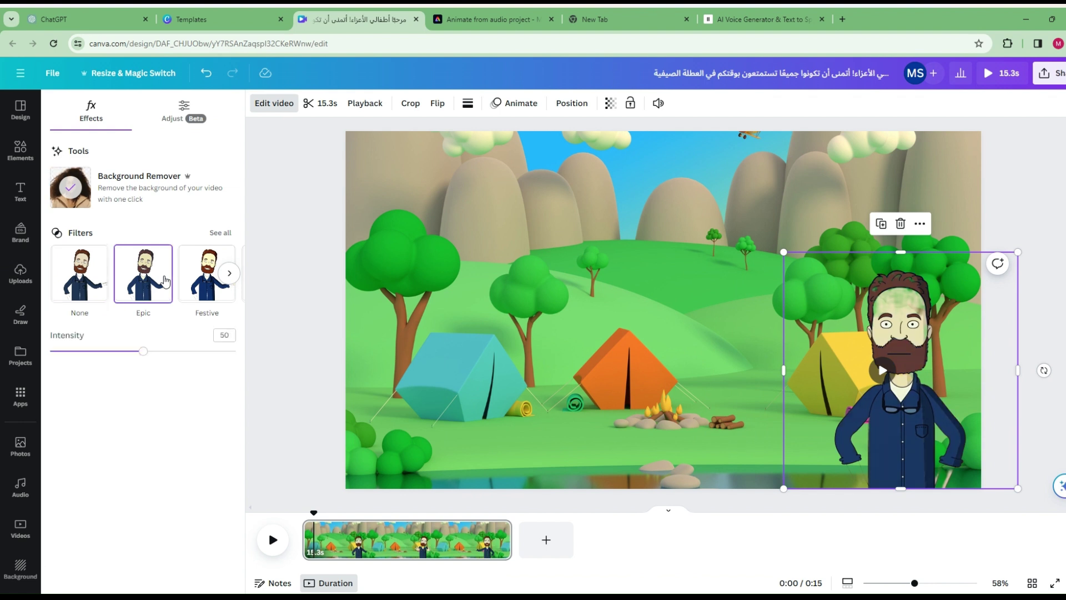
{"action": "left_click", "coordinate": [184, 116]}
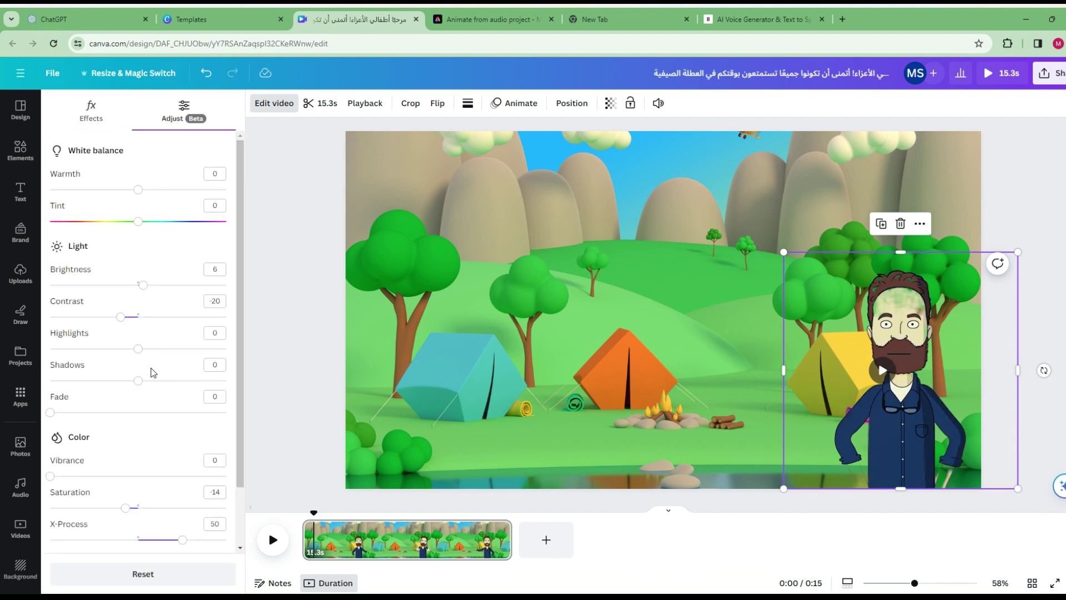
{"action": "left_click_drag", "start_coordinate": [123, 321], "coordinate": [147, 288]}
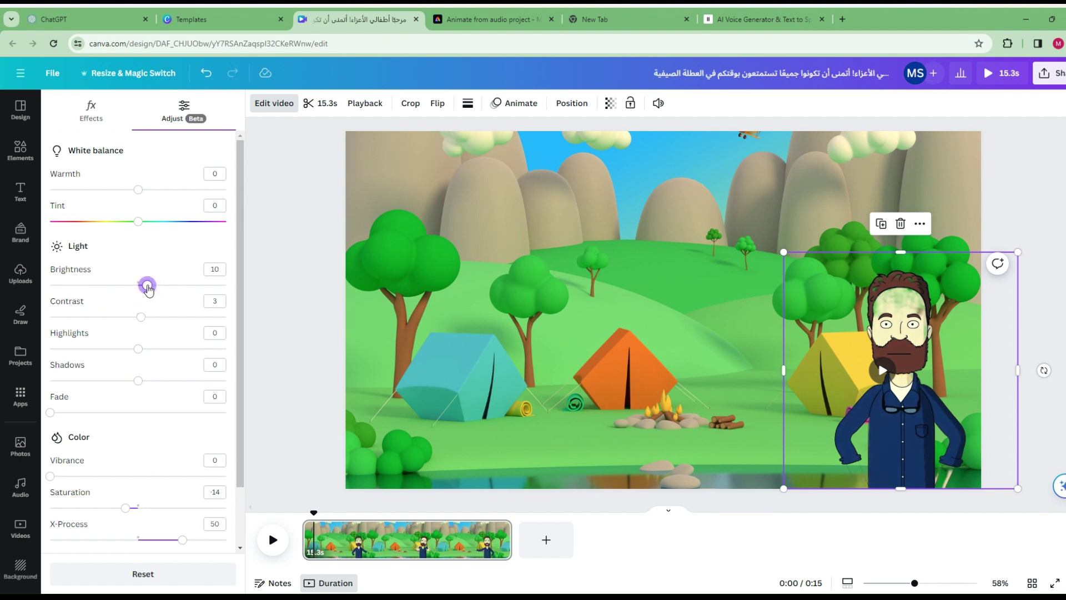
{"action": "left_click_drag", "start_coordinate": [127, 510], "coordinate": [142, 508]}
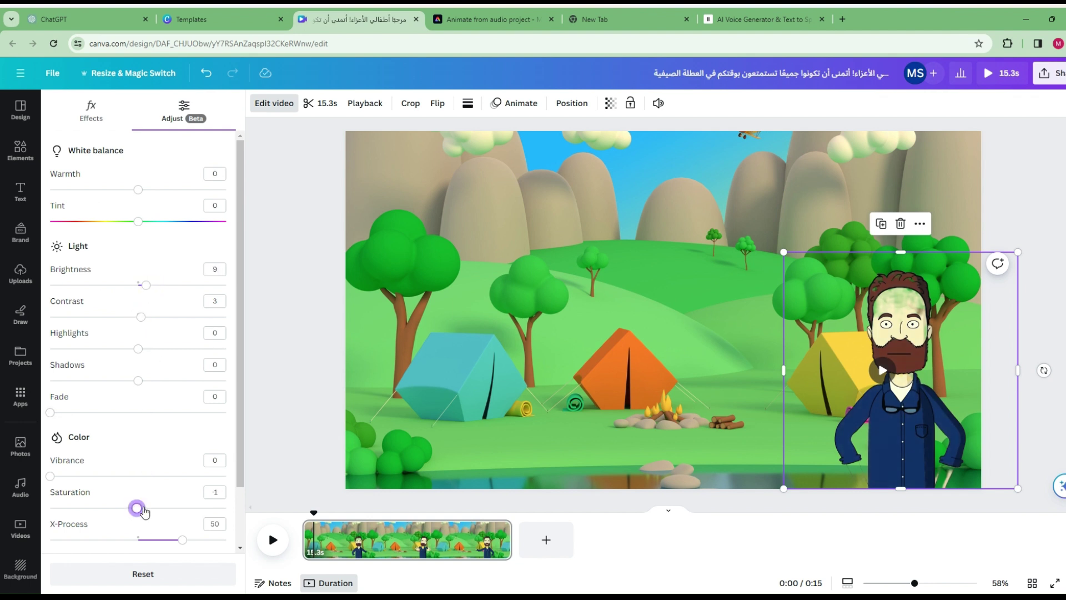
{"action": "scroll", "coordinate": [179, 491], "scroll_direction": "down", "scroll_amount": 2}
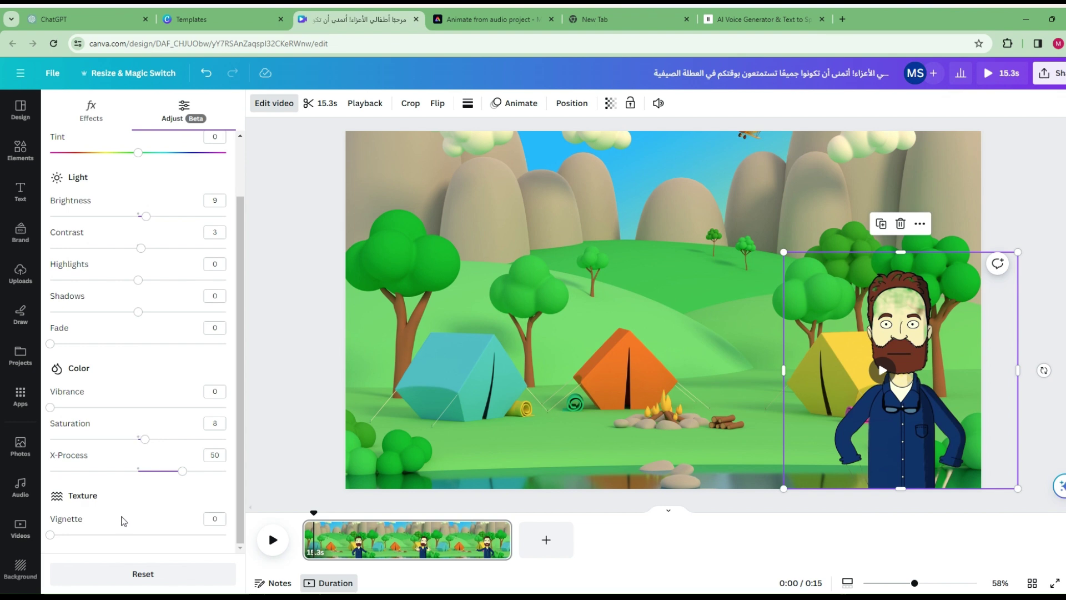
{"action": "left_click", "coordinate": [1050, 206]}
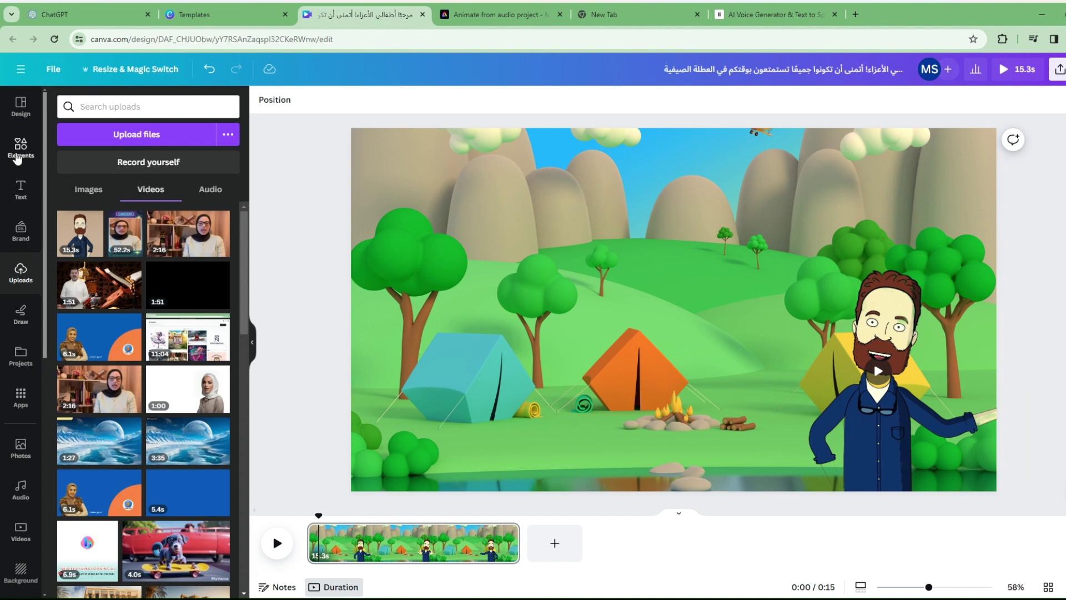
- Add the graphic of five children from the "students" results and size it to stand in front of the blue and orange tents
{"action": "left_click", "coordinate": [21, 149]}
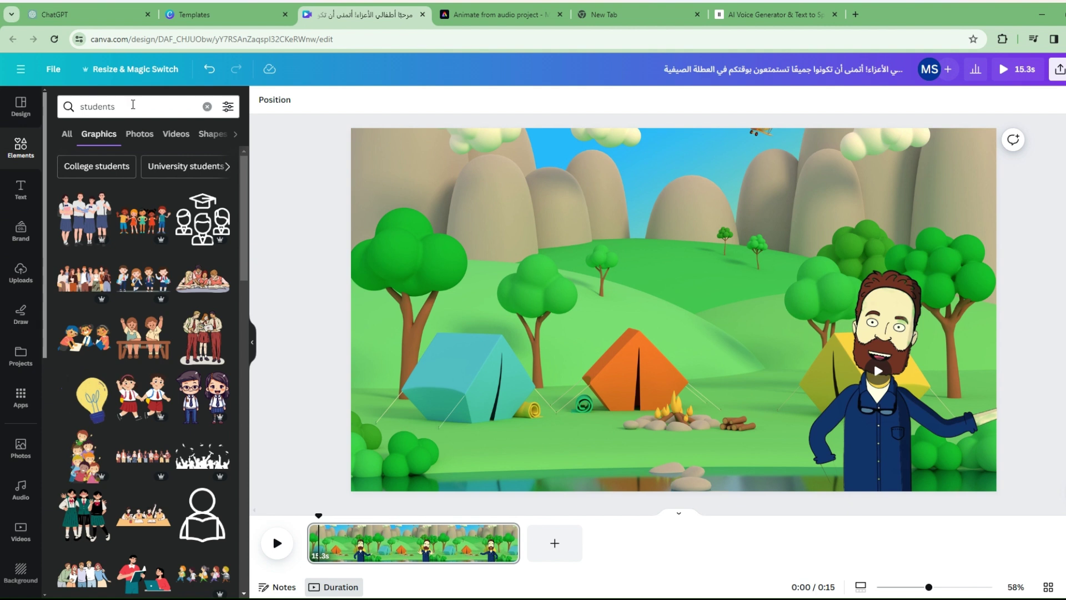
{"action": "left_click", "coordinate": [131, 106]}
{"action": "left_click", "coordinate": [102, 153]}
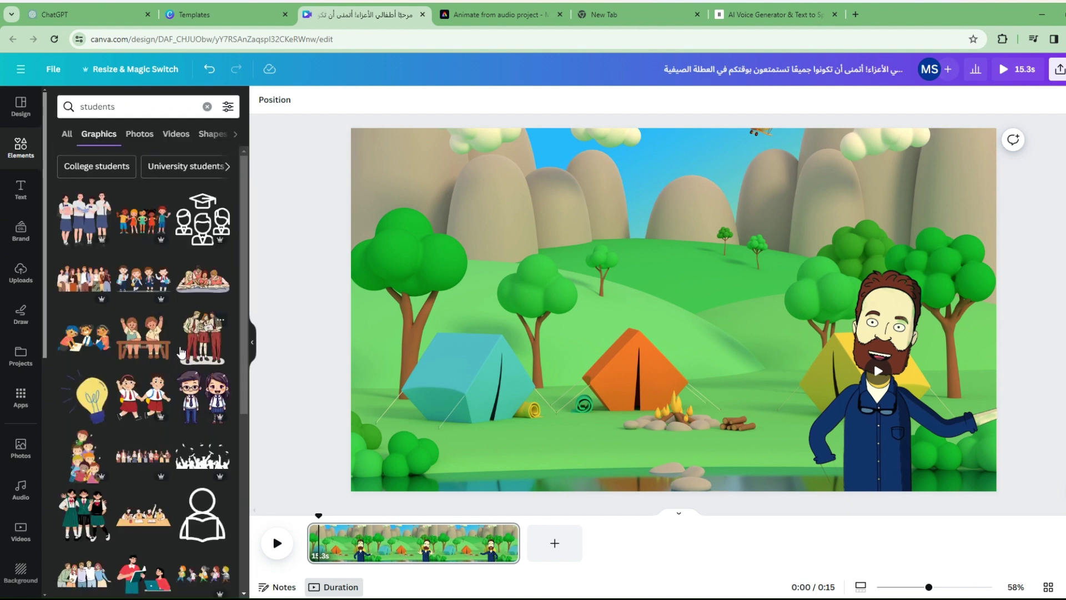
{"action": "left_click_drag", "start_coordinate": [144, 222], "coordinate": [577, 389]}
{"action": "left_click_drag", "start_coordinate": [692, 340], "coordinate": [612, 377]}
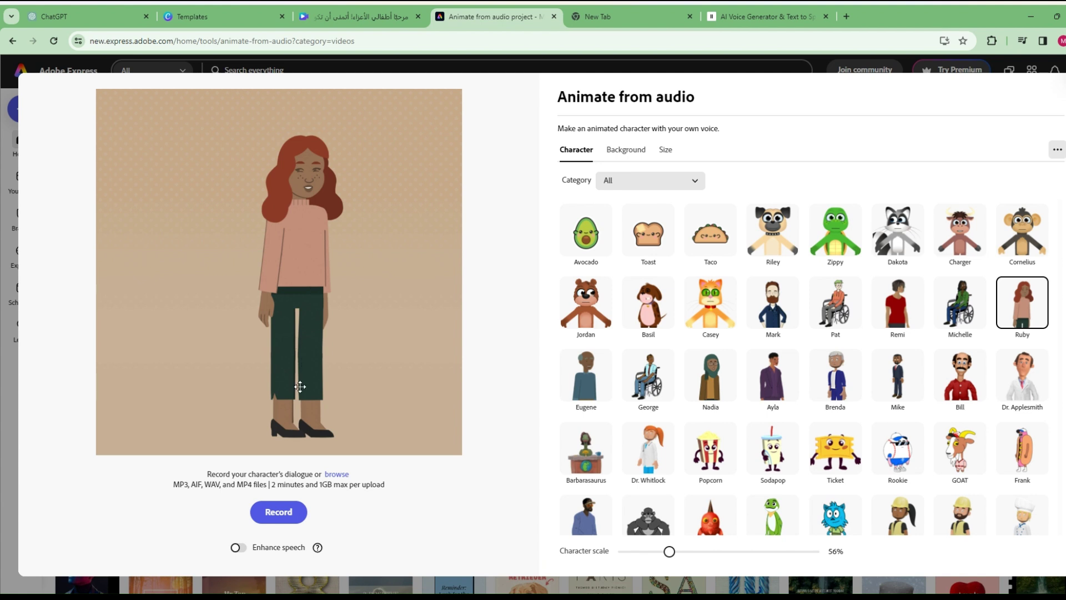
- In Adobe Express, allow microphone access, record about 2.7 seconds of dialogue for the Ruby character, and download the animated video
{"action": "left_click", "coordinate": [277, 522]}
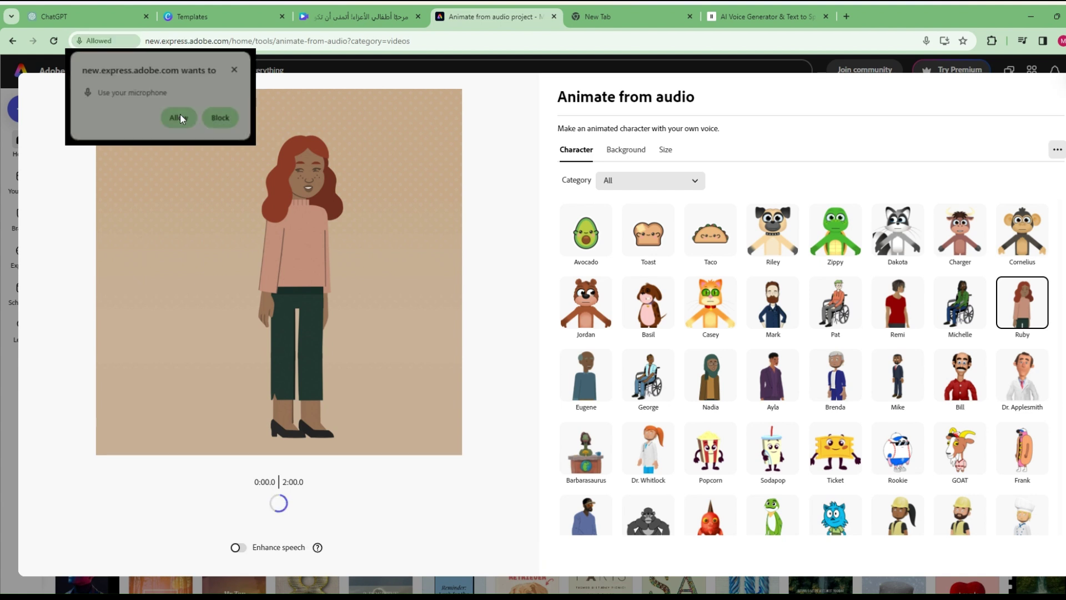
{"action": "left_click", "coordinate": [179, 117]}
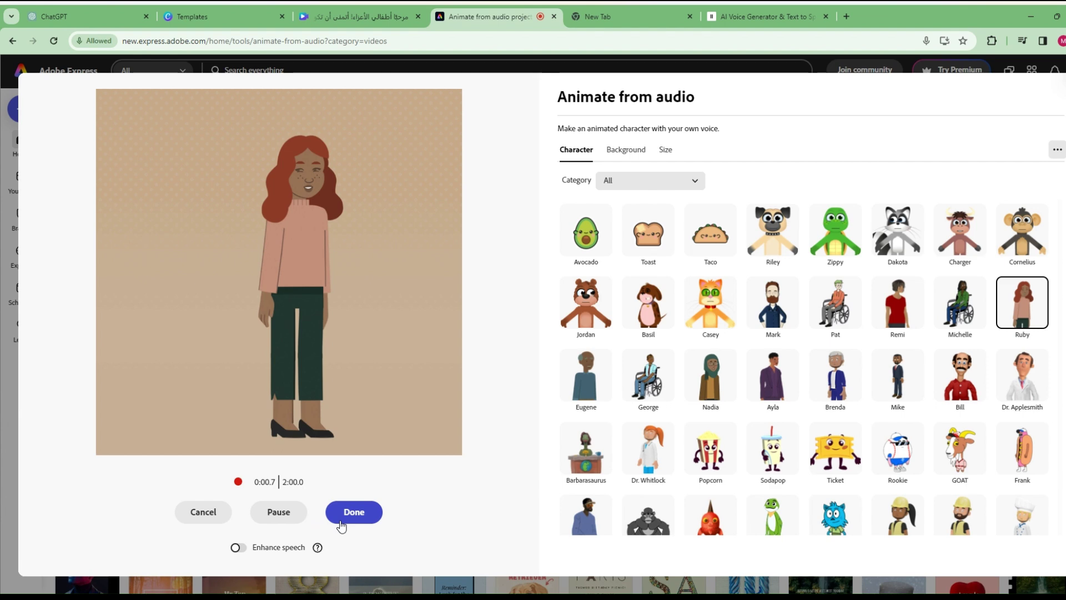
{"action": "left_click", "coordinate": [350, 516]}
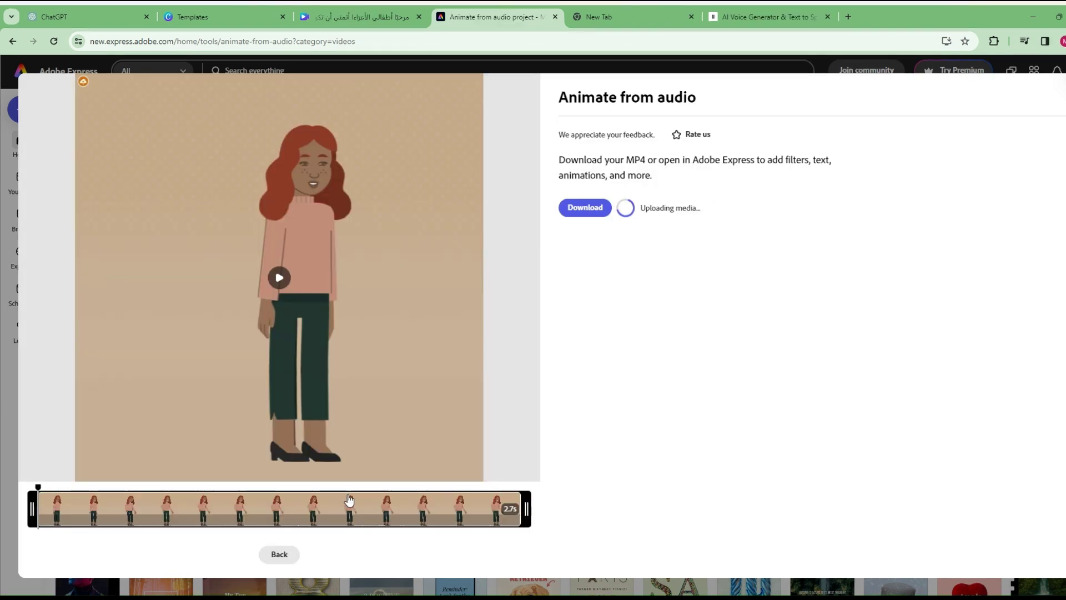
{"action": "left_click", "coordinate": [592, 213]}
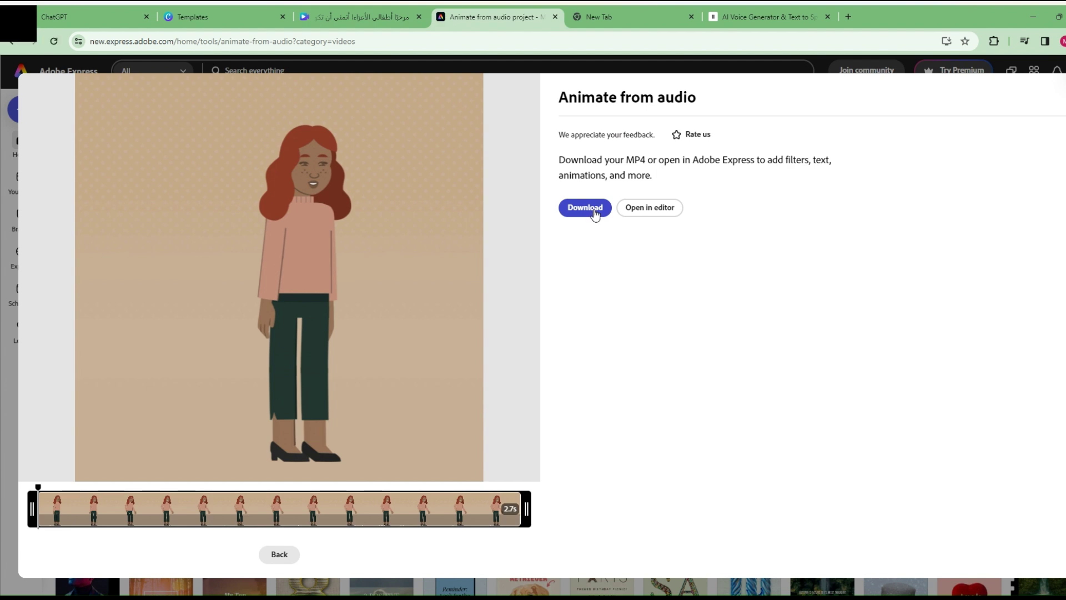
- Switch back to the Canva design, place the uploaded Ruby video on the scene, and shrink it to fit between the children and the bearded character
{"action": "left_click", "coordinate": [244, 17]}
{"action": "left_click", "coordinate": [360, 17]}
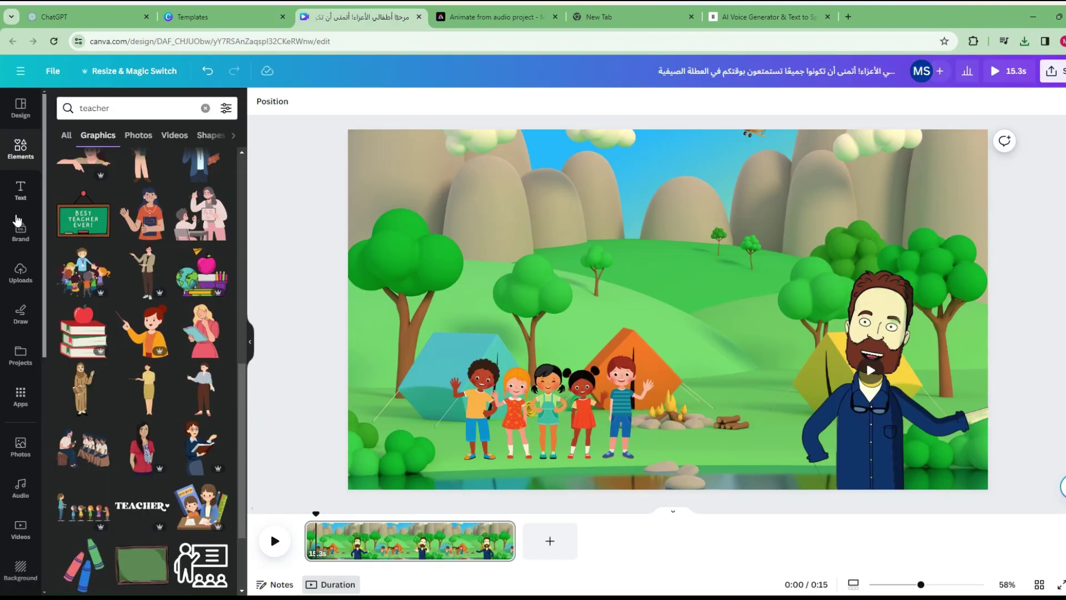
{"action": "left_click", "coordinate": [21, 275]}
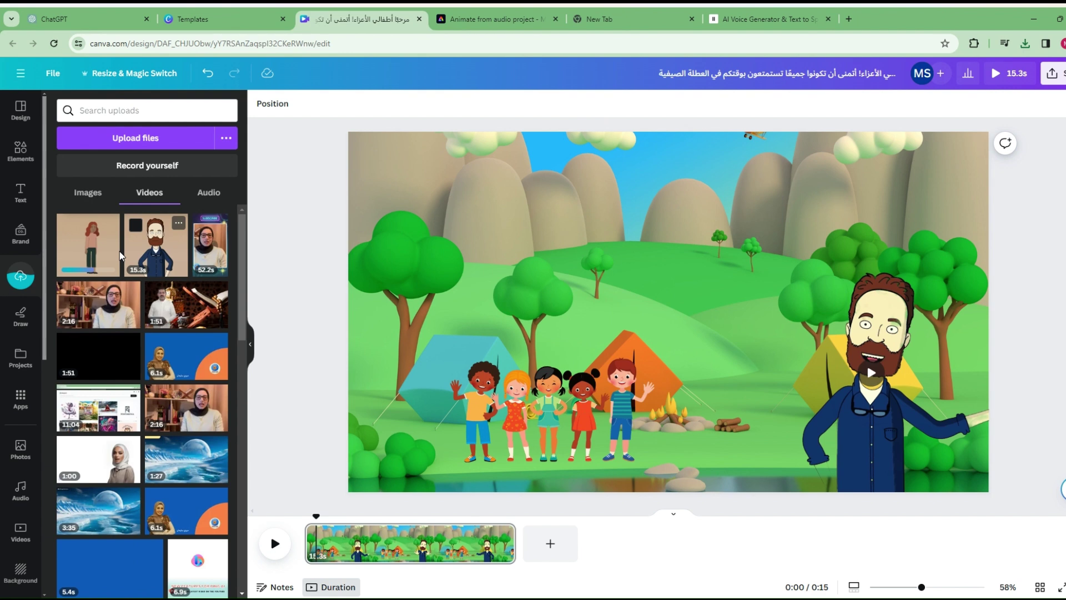
{"action": "left_click_drag", "start_coordinate": [97, 249], "coordinate": [924, 217]}
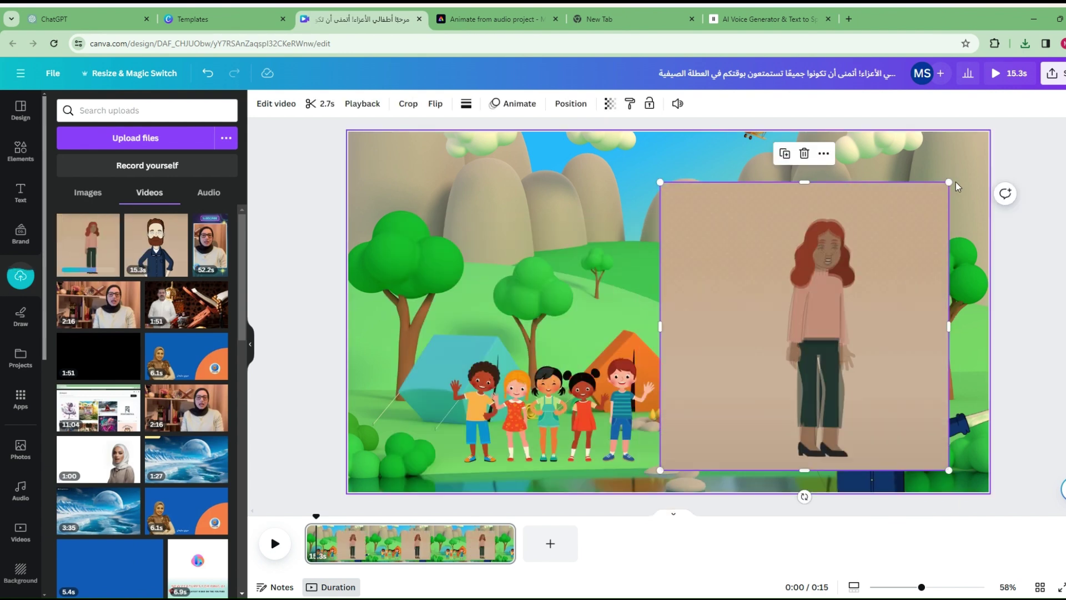
{"action": "left_click_drag", "start_coordinate": [950, 179], "coordinate": [819, 280]}
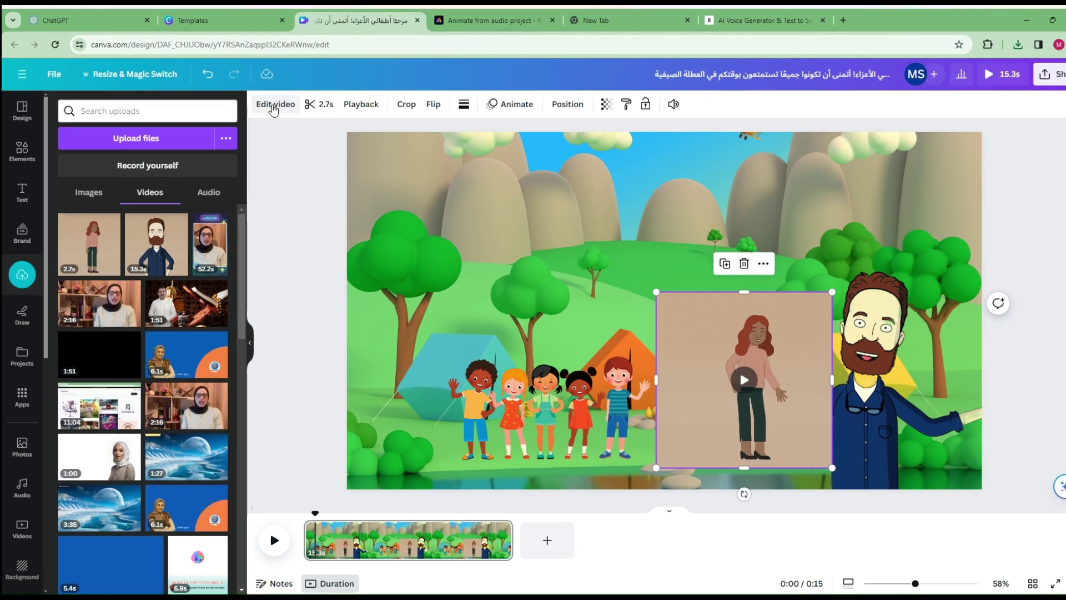
- Remove the background from the Ruby character video and shift it slightly toward the children and the lakeside
{"action": "left_click", "coordinate": [274, 108]}
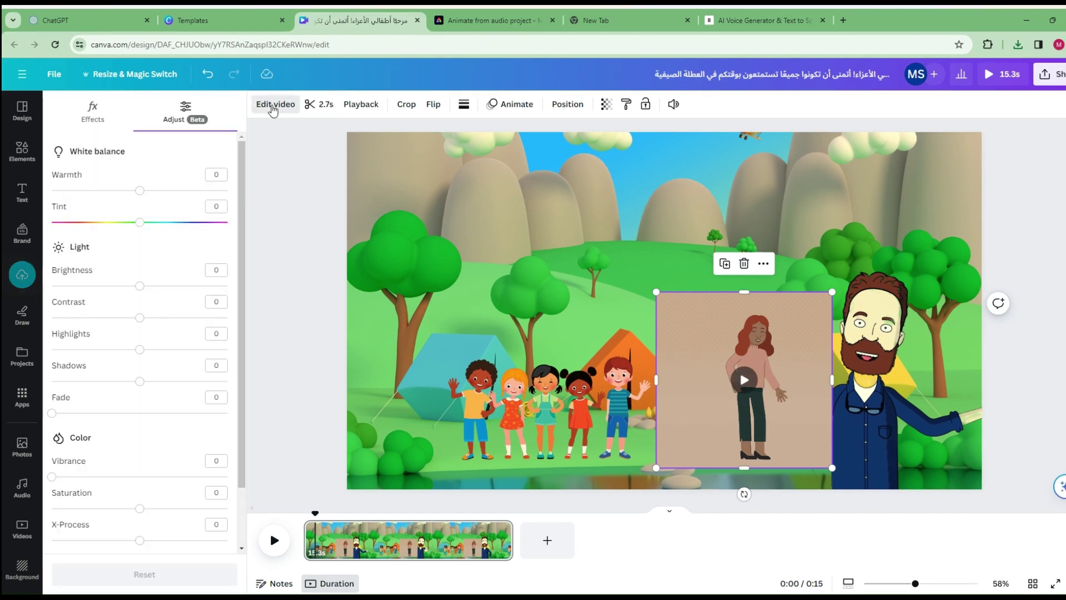
{"action": "left_click", "coordinate": [88, 118]}
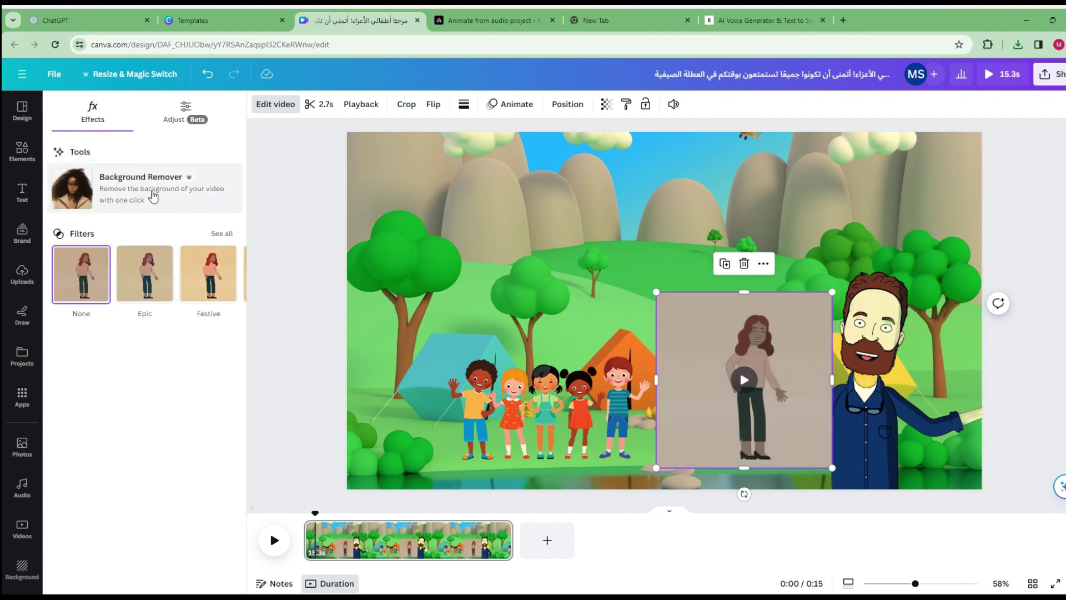
{"action": "left_click", "coordinate": [154, 195]}
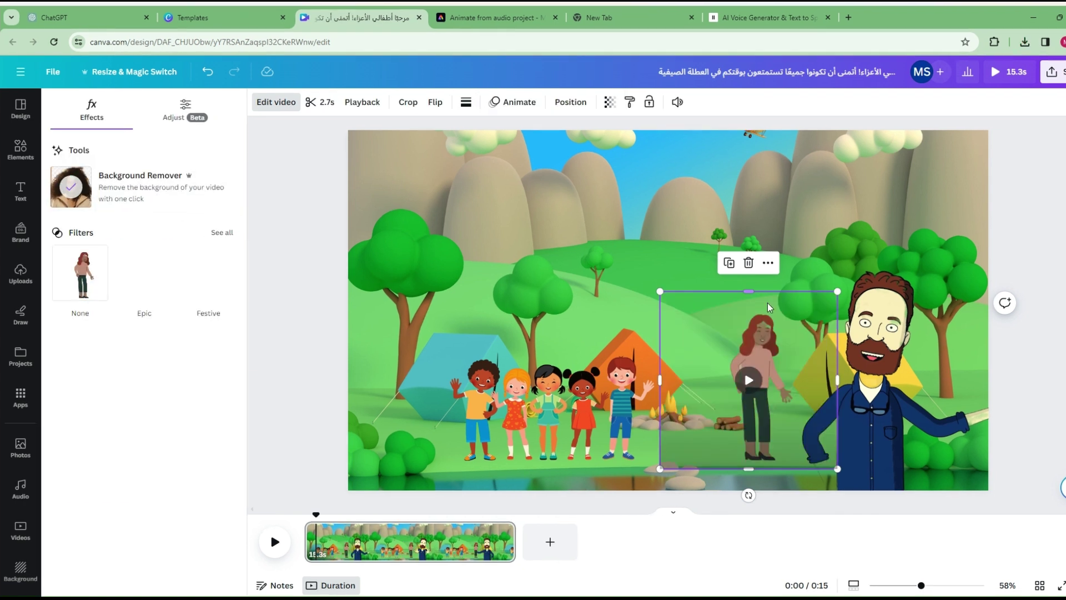
{"action": "left_click_drag", "start_coordinate": [768, 304], "coordinate": [758, 308]}
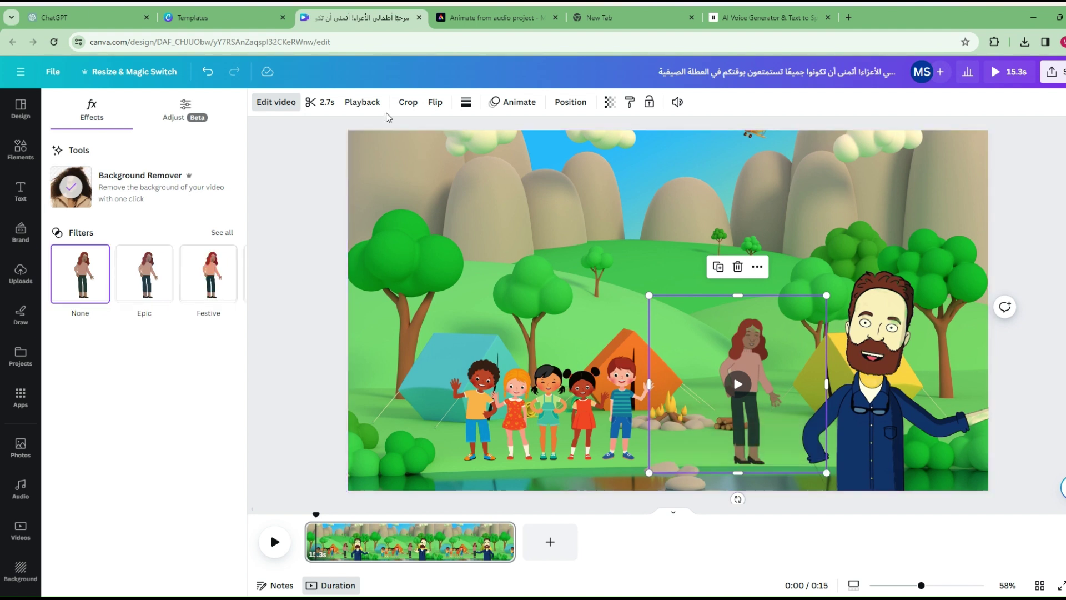
- Flip the Ruby video horizontally and shrink it so she stands beside the campfire facing the children
{"action": "left_click", "coordinate": [435, 108]}
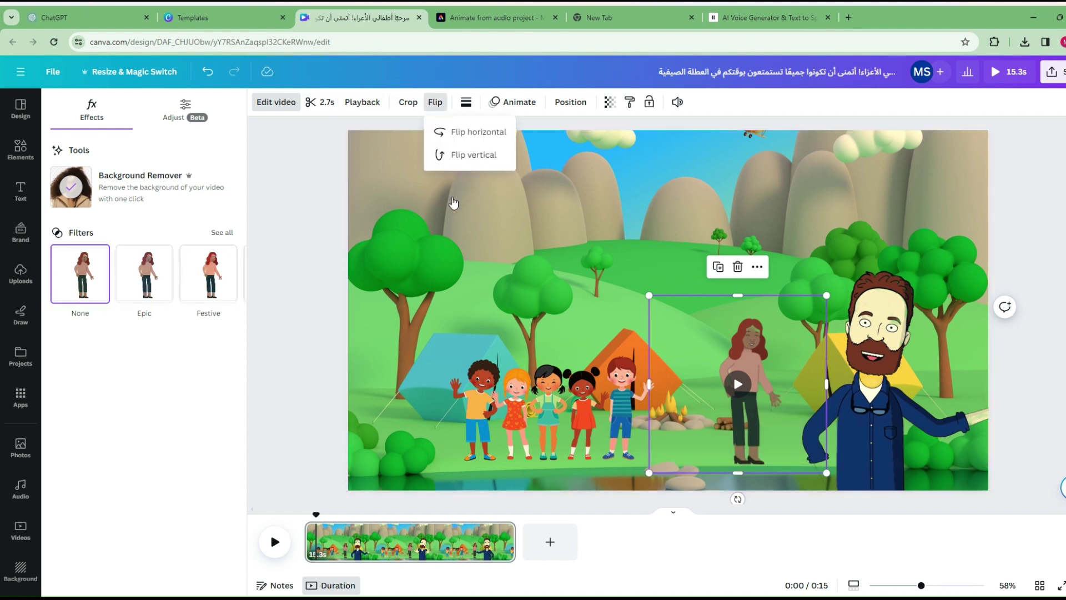
{"action": "left_click", "coordinate": [469, 133]}
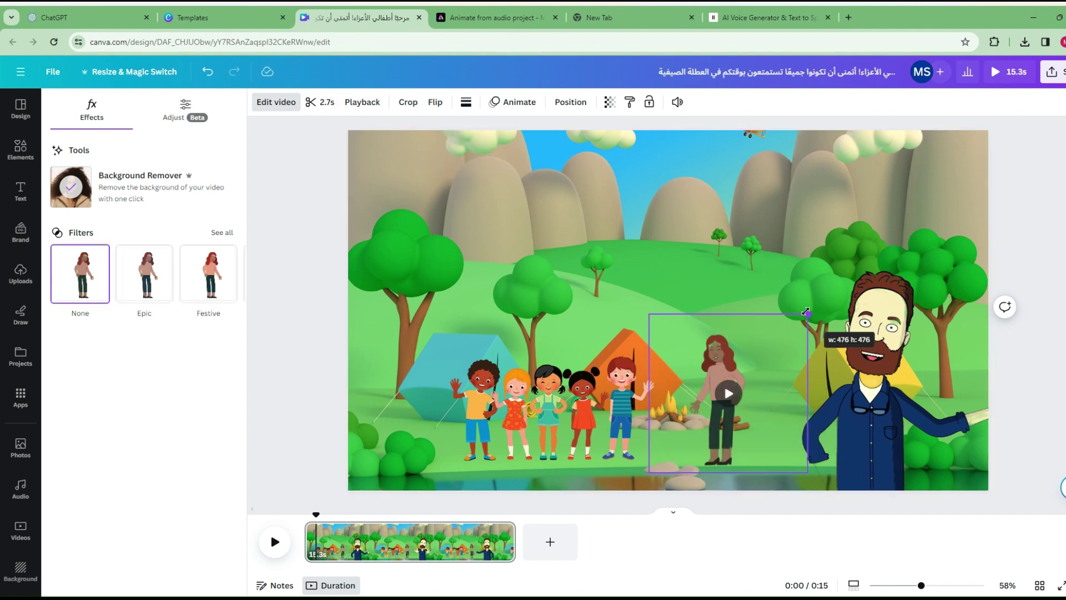
{"action": "left_click", "coordinate": [748, 355]}
{"action": "left_click", "coordinate": [779, 272]}
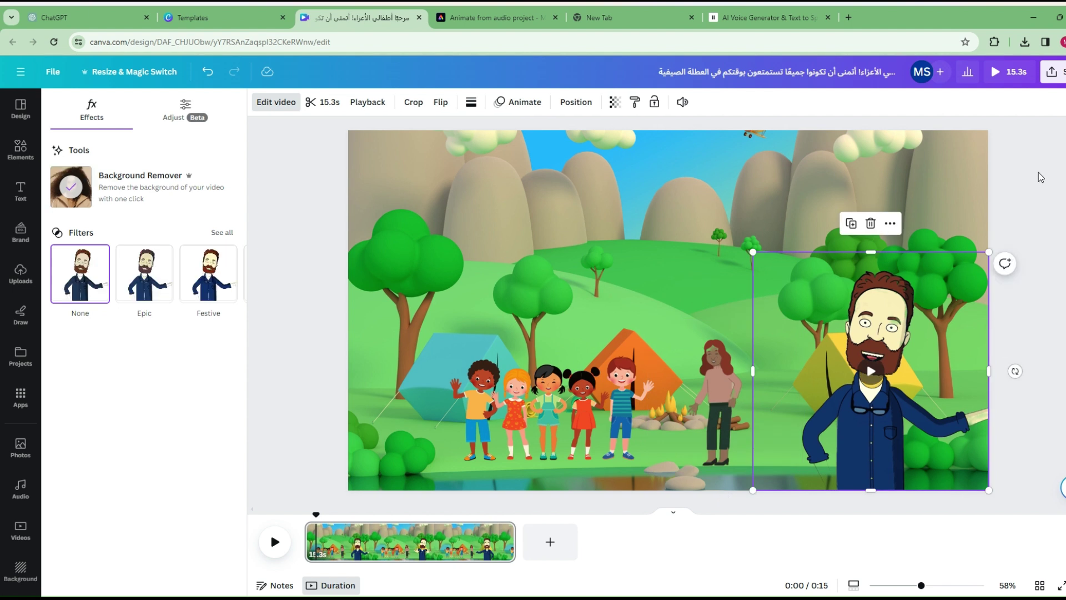
{"action": "left_click", "coordinate": [1023, 240]}
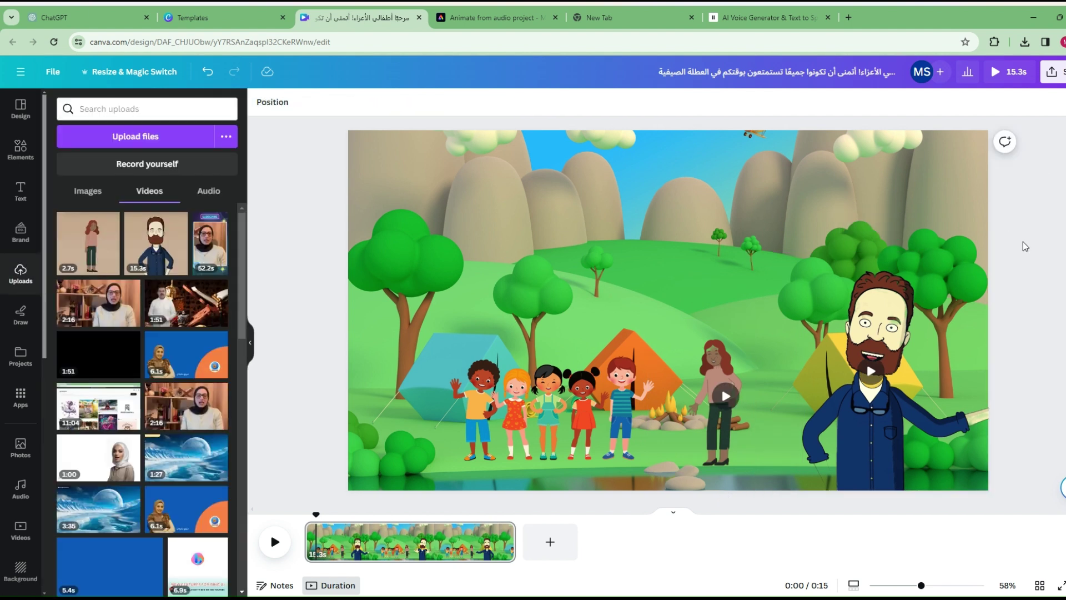
- Mute the audio of the Ruby character video
{"action": "left_click", "coordinate": [739, 311]}
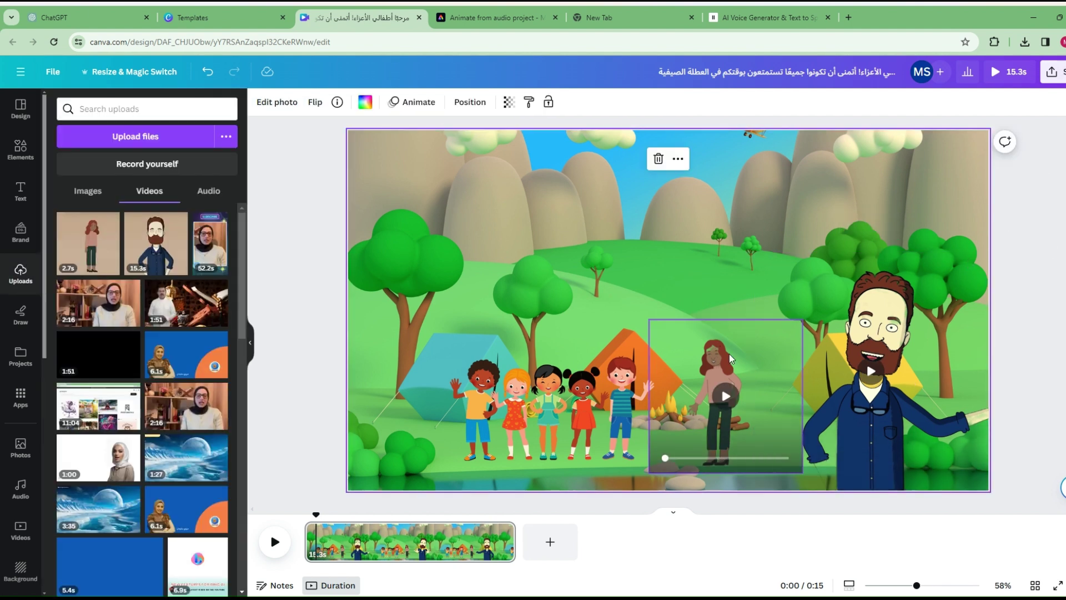
{"action": "left_click", "coordinate": [727, 355]}
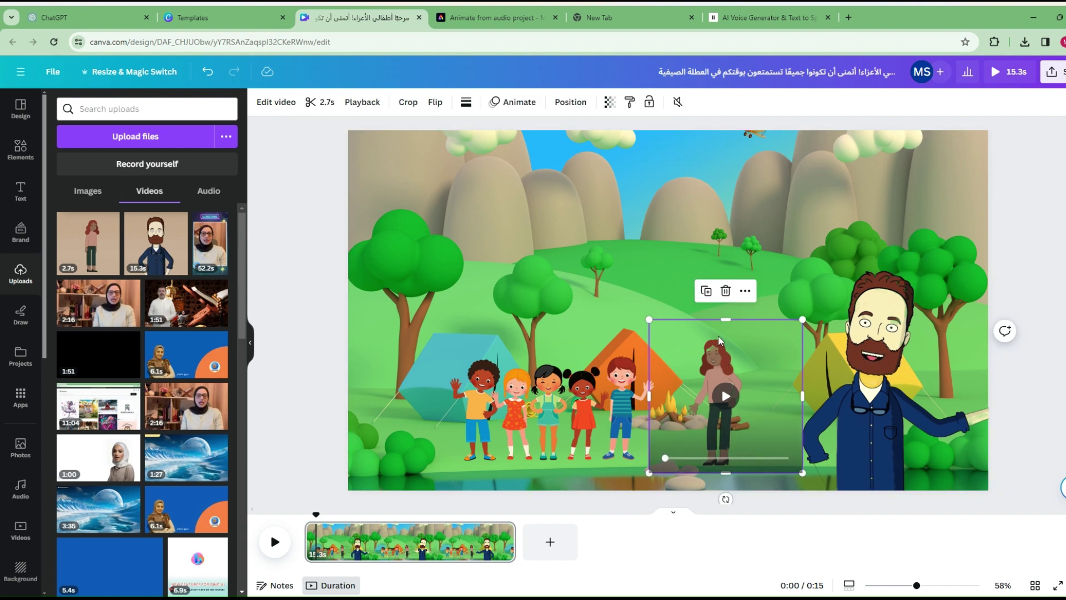
{"action": "left_click", "coordinate": [1048, 152]}
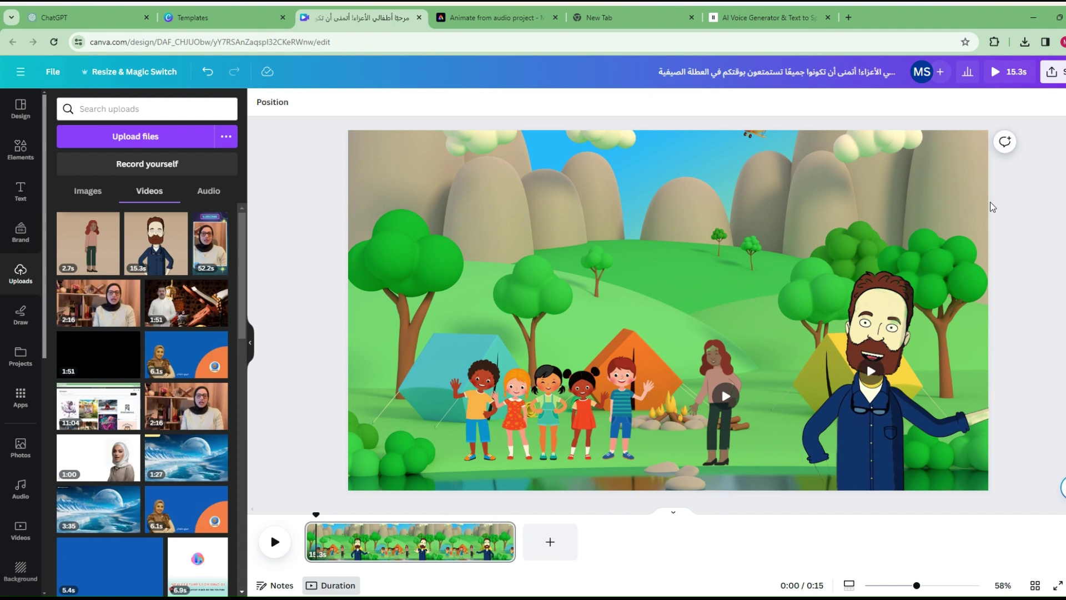
{"action": "left_click", "coordinate": [868, 294]}
{"action": "key", "text": "Escape"}
- Search the graphics for "birds", add the animated purple bird, and shrink it to fly above the trees behind the bearded character
{"action": "left_click", "coordinate": [18, 152]}
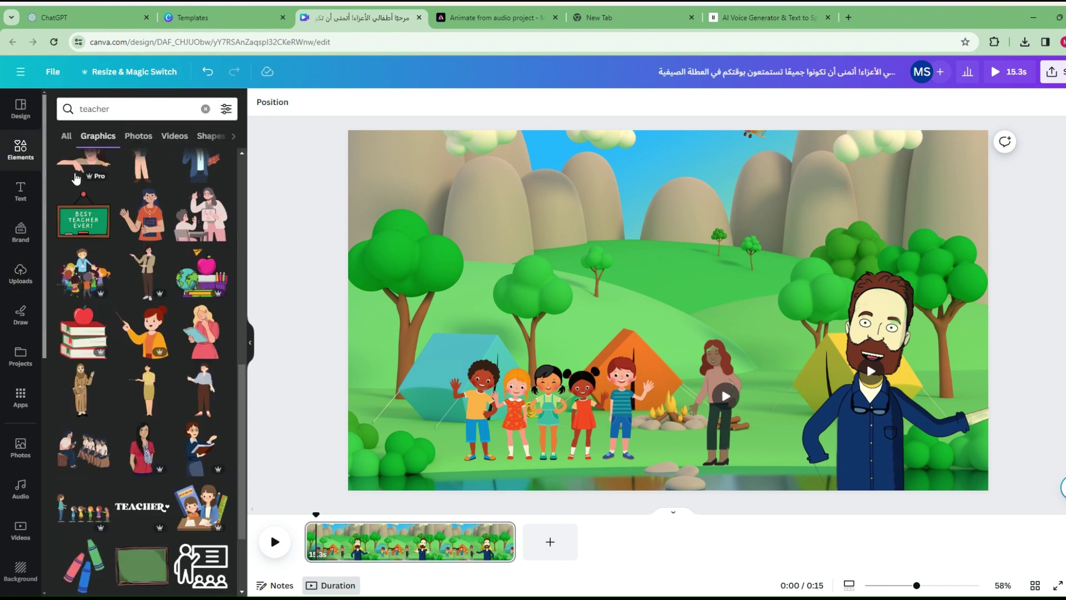
{"action": "scroll", "coordinate": [191, 420], "scroll_direction": "down", "scroll_amount": 3}
{"action": "scroll", "coordinate": [192, 420], "scroll_direction": "down", "scroll_amount": 4}
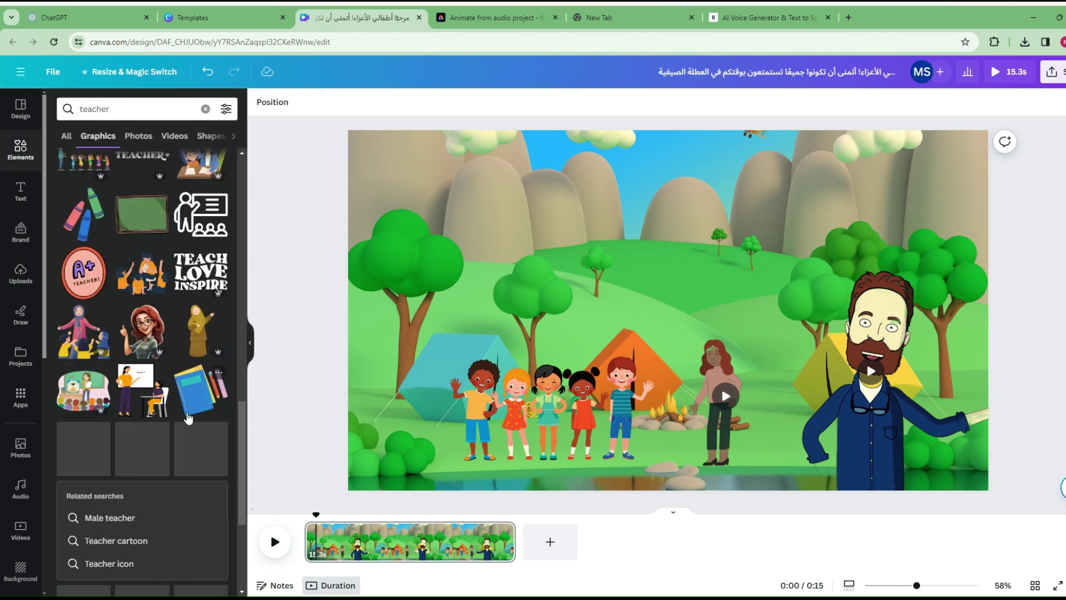
{"action": "scroll", "coordinate": [186, 417], "scroll_direction": "down", "scroll_amount": 3}
{"action": "left_click", "coordinate": [138, 109]}
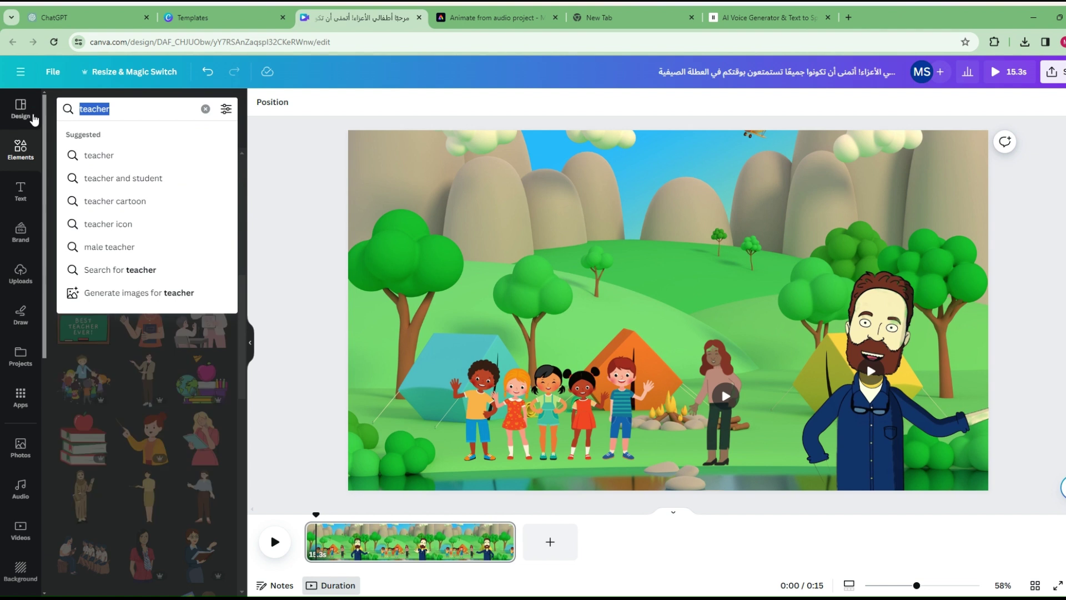
{"action": "type", "text": "bird"}
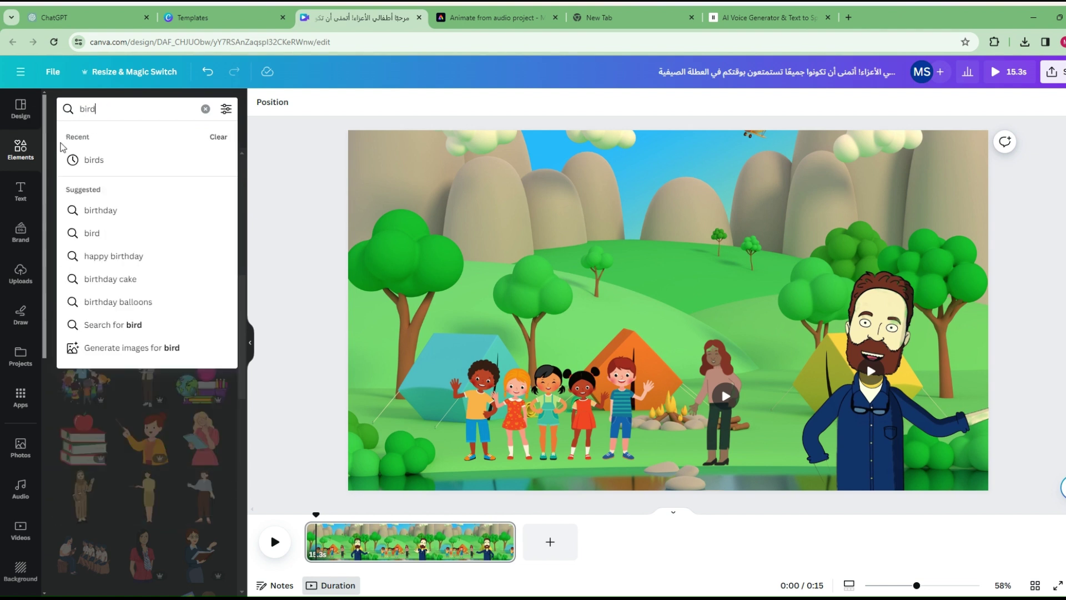
{"action": "type", "text": "s"}
{"action": "key", "text": "Return"}
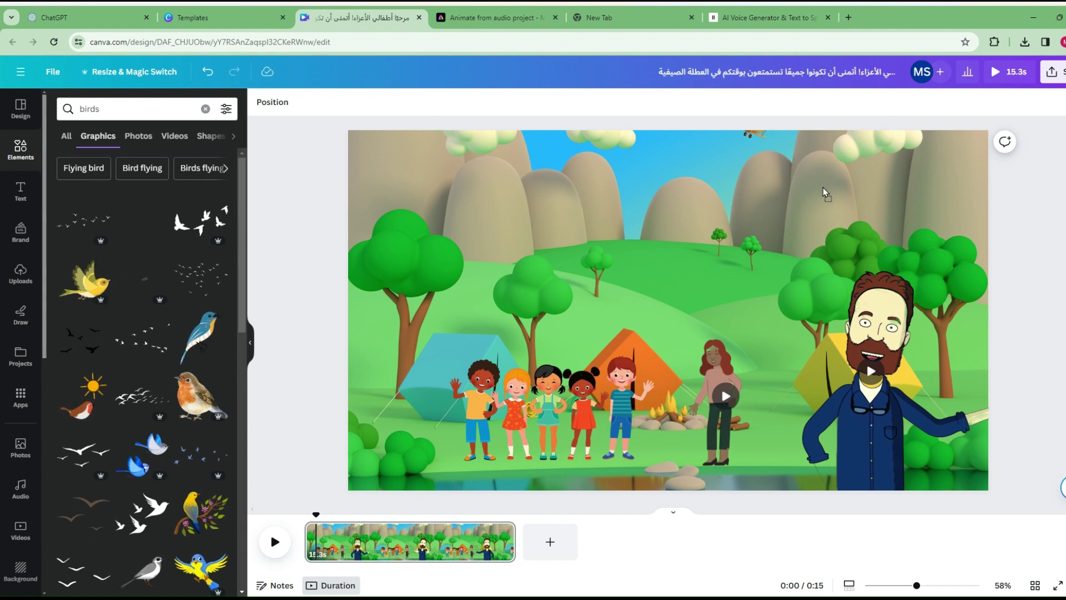
{"action": "left_click_drag", "start_coordinate": [823, 192], "coordinate": [830, 195]}
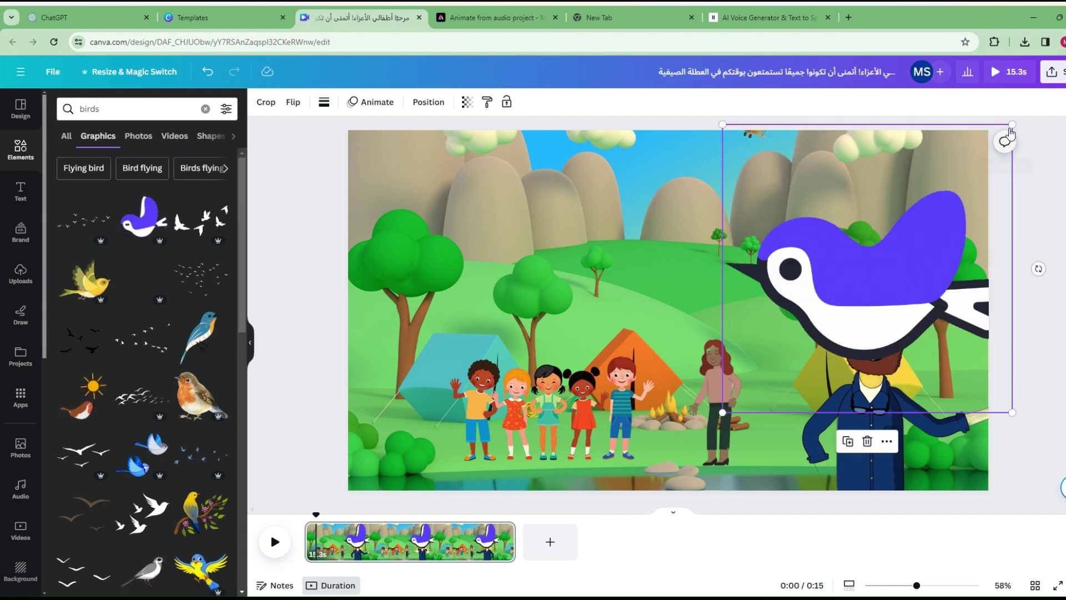
{"action": "left_click_drag", "start_coordinate": [1010, 133], "coordinate": [982, 178]}
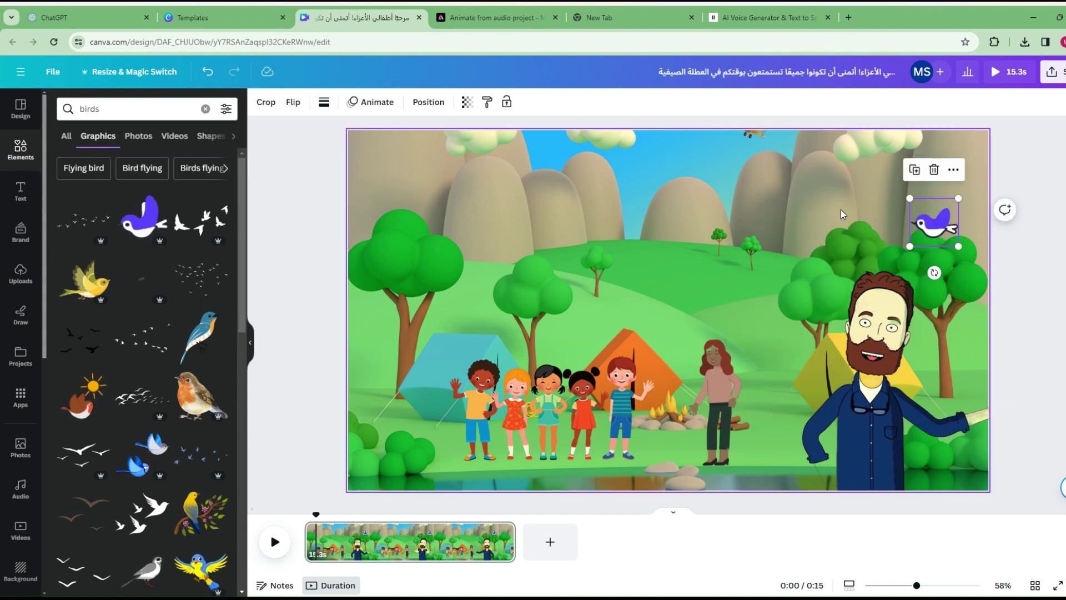
- Search the graphics for "flowers", add the pink long-stemmed flowers, and shrink them to sit on the bushes near the blue tent
{"action": "left_click", "coordinate": [77, 109]}
{"action": "type", "text": "flowers"}
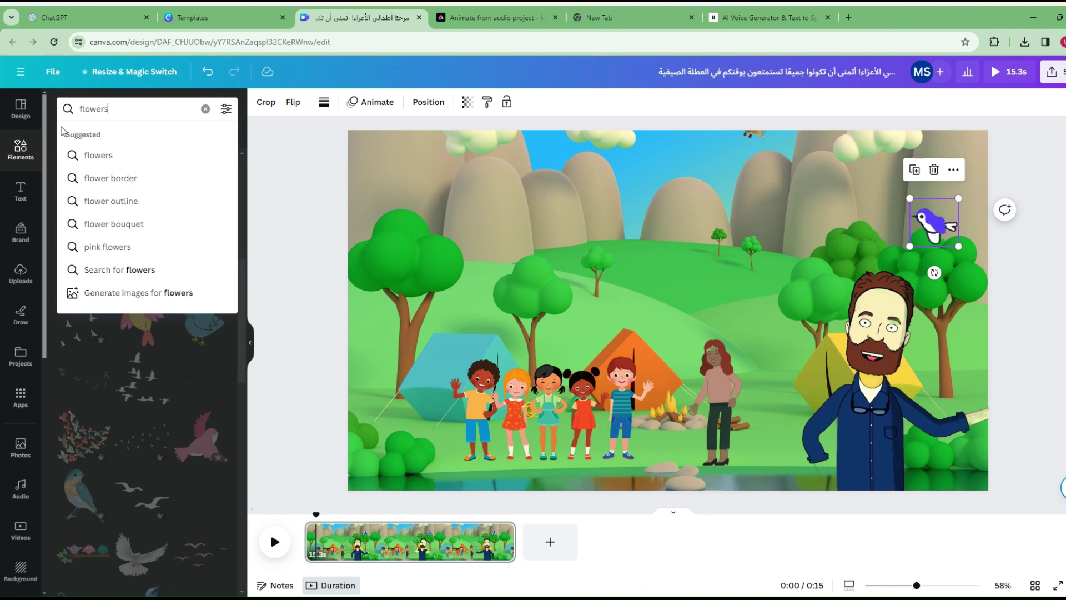
{"action": "key", "text": "Return"}
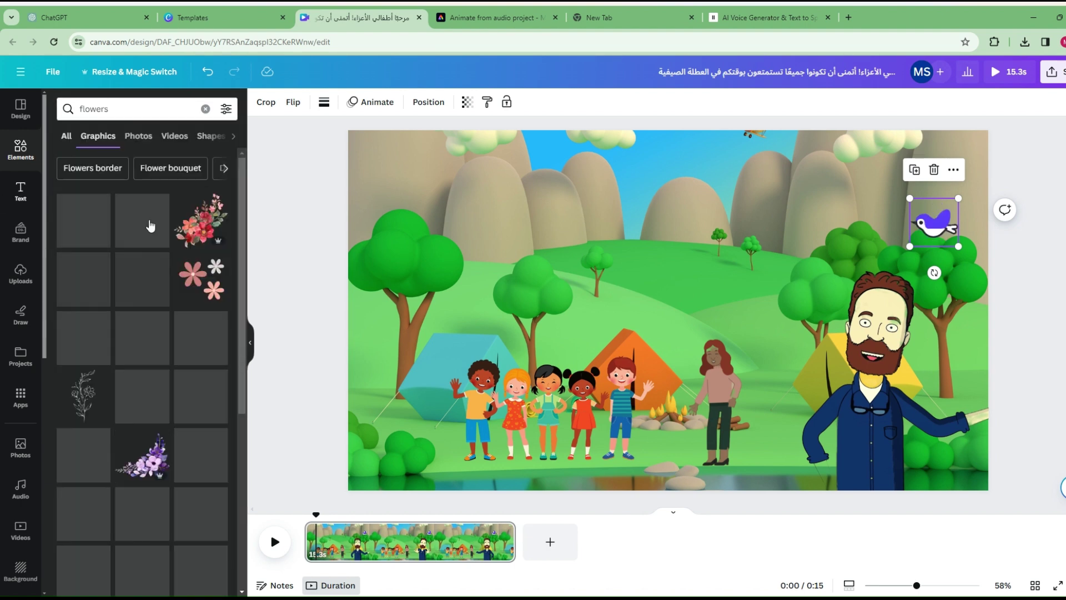
{"action": "scroll", "coordinate": [138, 277], "scroll_direction": "down", "scroll_amount": 5}
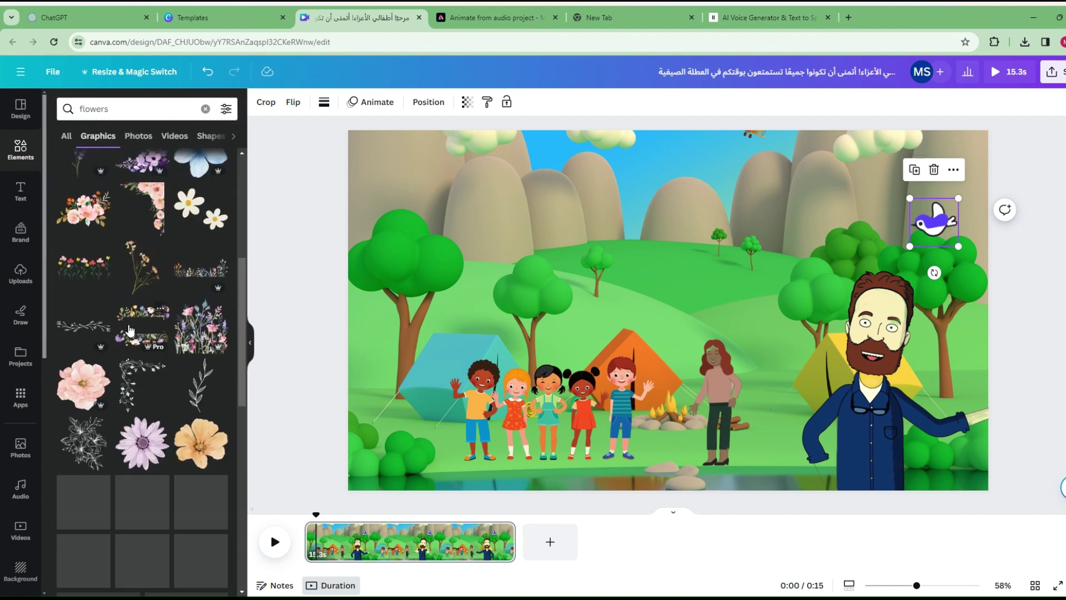
{"action": "scroll", "coordinate": [129, 330], "scroll_direction": "down", "scroll_amount": 5}
{"action": "left_click", "coordinate": [213, 200]}
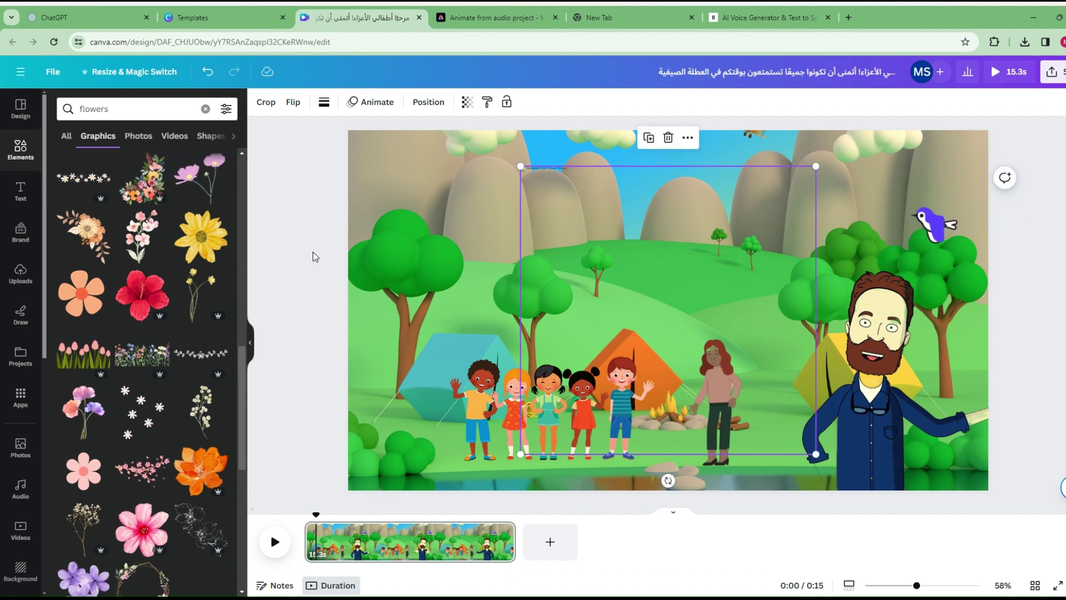
{"action": "left_click_drag", "start_coordinate": [817, 165], "coordinate": [775, 447]}
{"action": "left_click_drag", "start_coordinate": [367, 420], "coordinate": [383, 438]}
{"action": "left_click", "coordinate": [933, 221]}
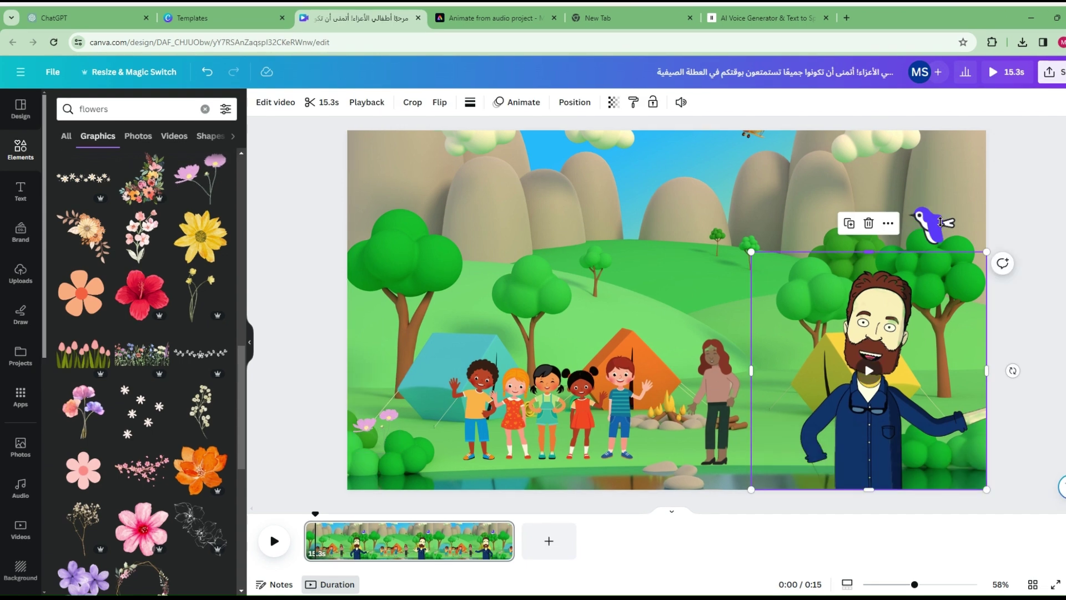
- Slightly enlarge the children graphic and the Ruby video, and apply the Fade animation to the children on enter
{"action": "left_click", "coordinate": [559, 364]}
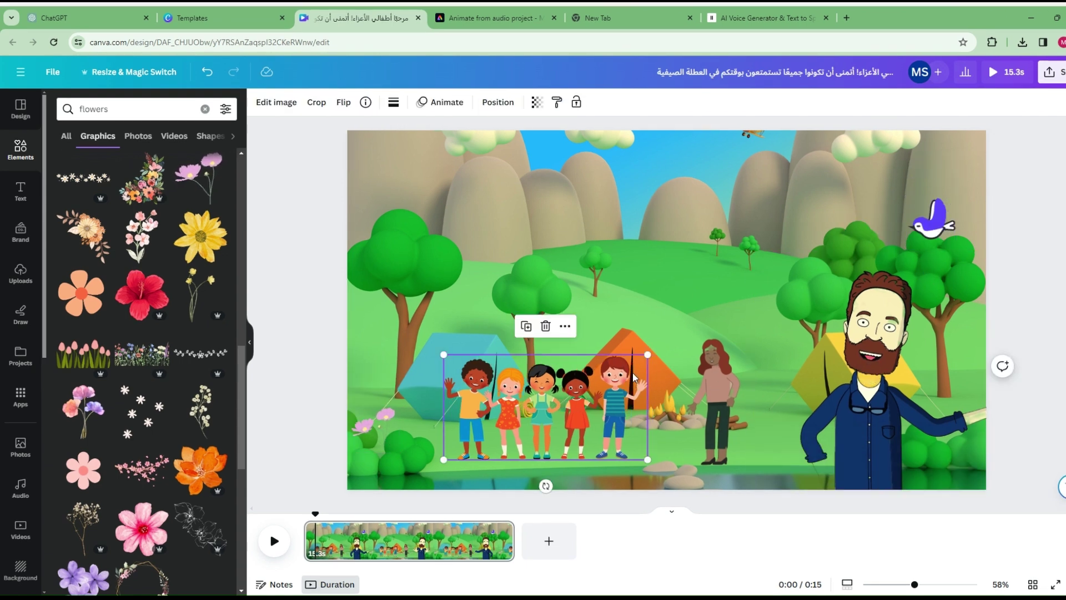
{"action": "left_click", "coordinate": [438, 102]}
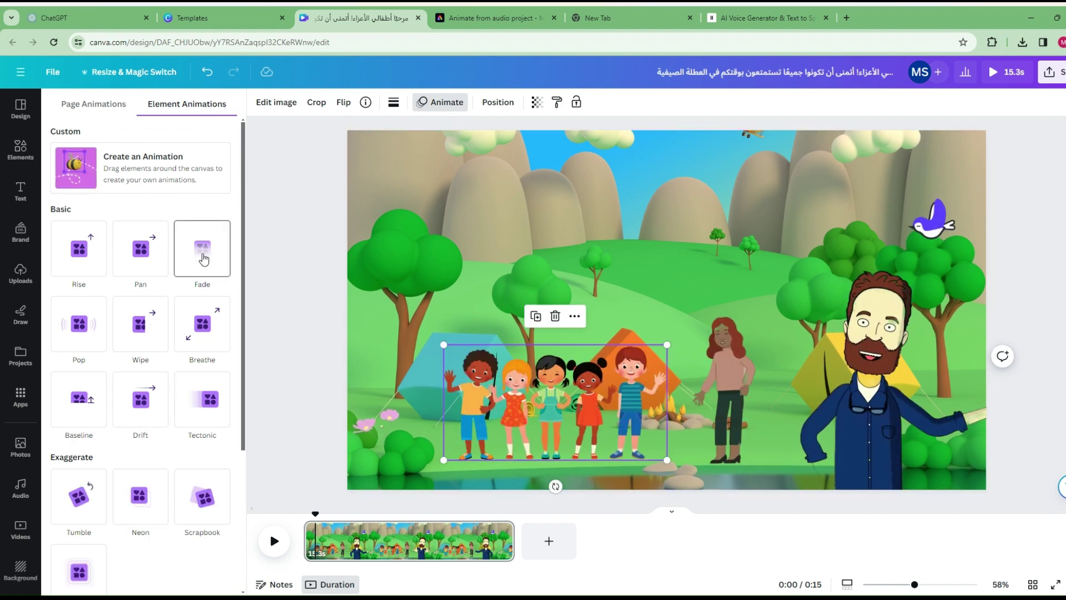
{"action": "left_click", "coordinate": [202, 250]}
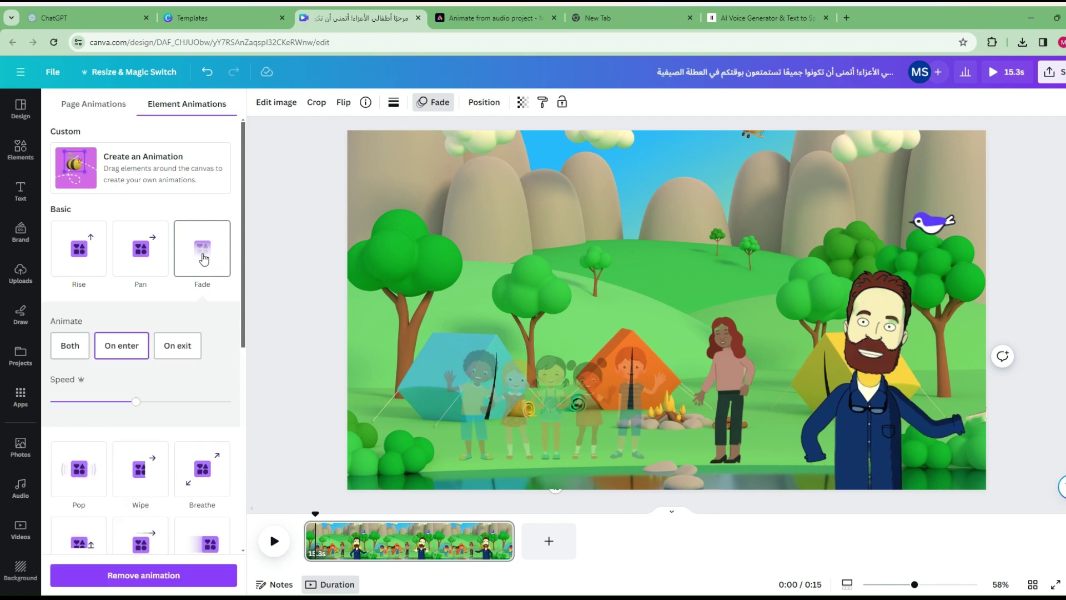
- Apply the Drift animation to the Ruby video with its direction set to left
{"action": "left_click", "coordinate": [727, 400]}
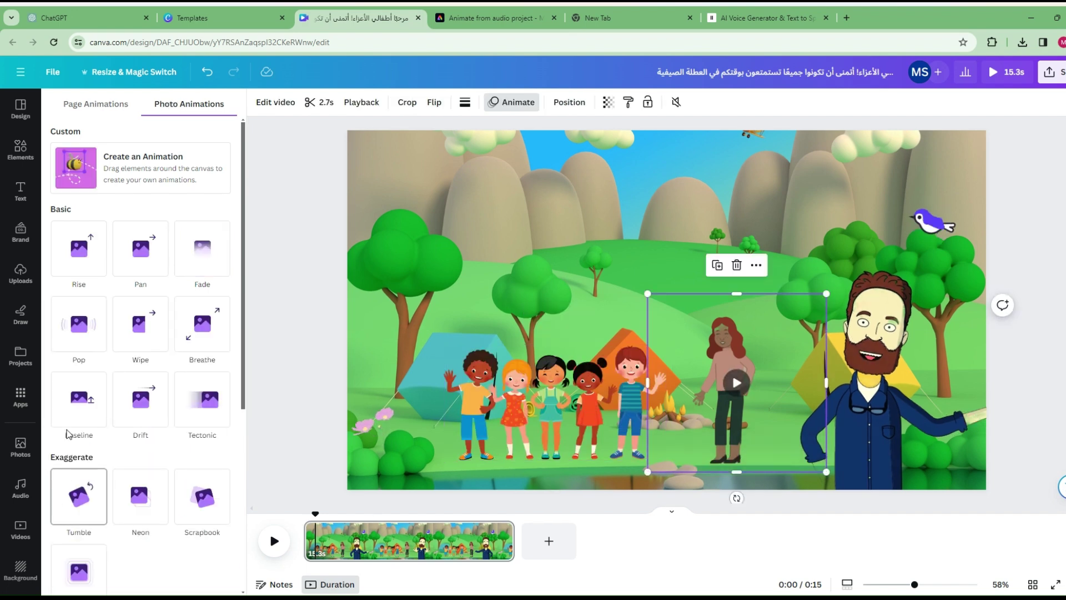
{"action": "left_click", "coordinate": [140, 399]}
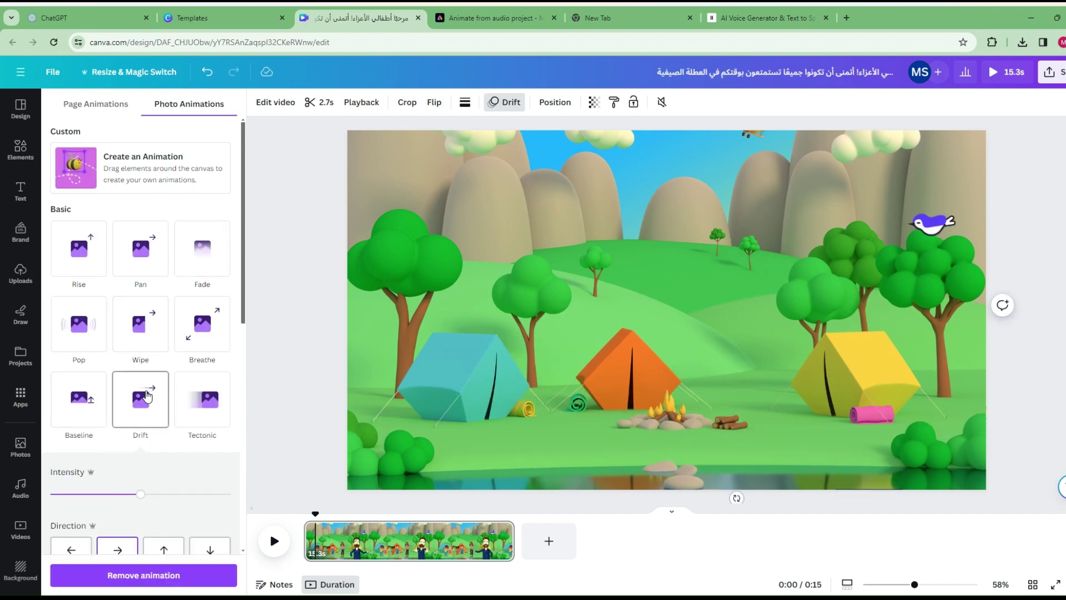
{"action": "left_click", "coordinate": [81, 538]}
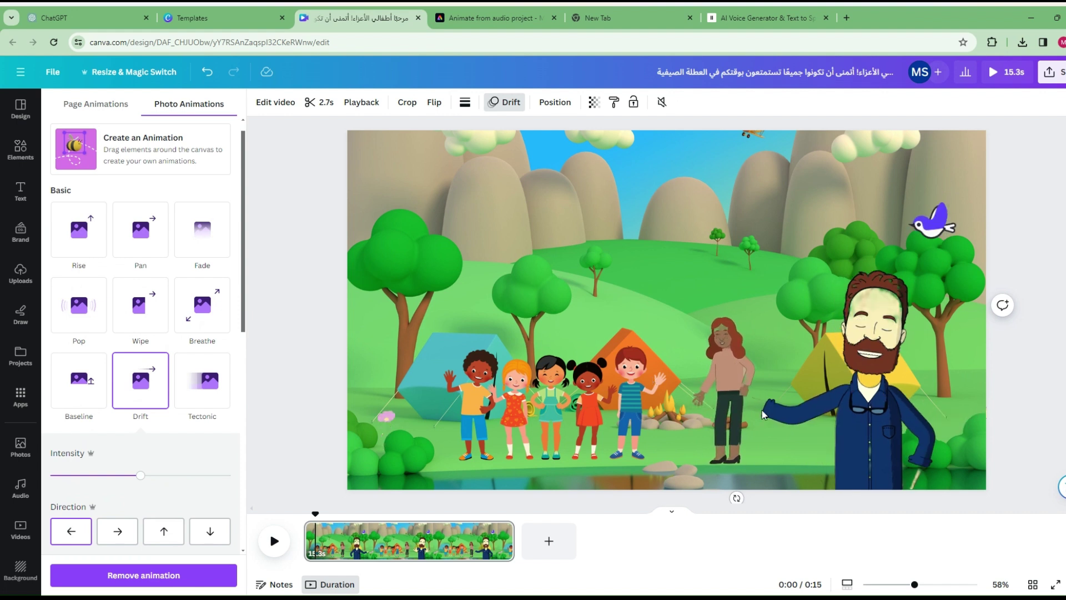
{"action": "left_click", "coordinate": [721, 416]}
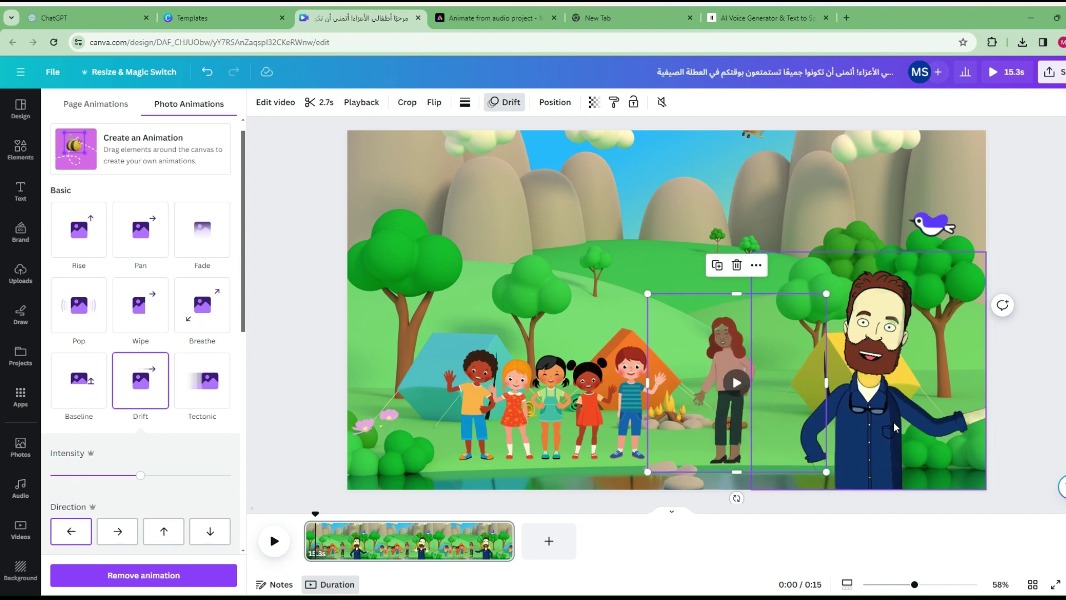
{"action": "left_click", "coordinate": [1046, 239]}
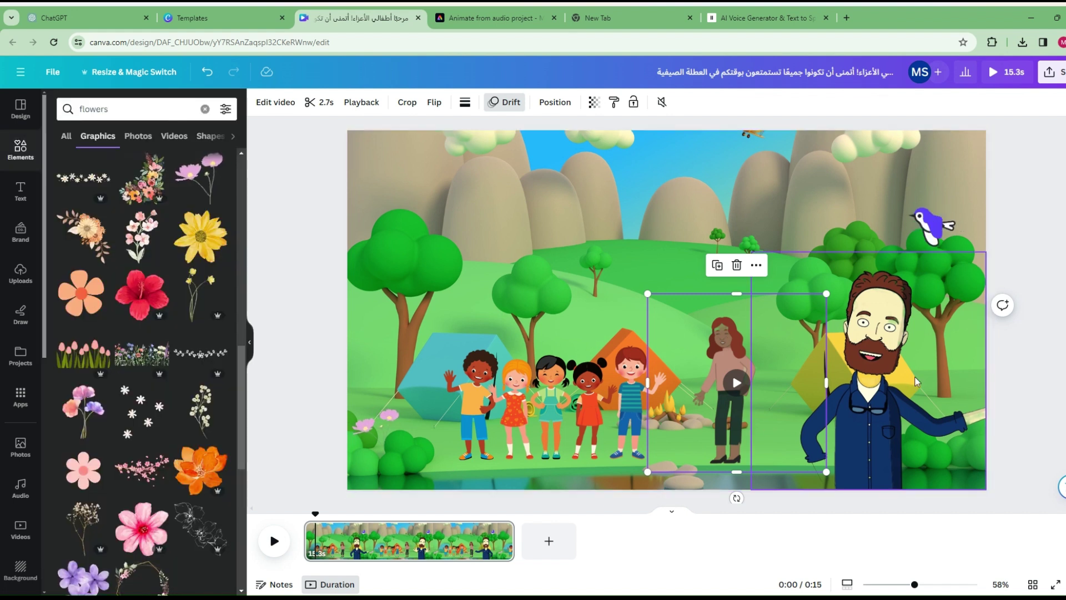
- Switch to the ChatGPT conversation and review the teacher and student dialogue lines of the Arabic script's first scene
{"action": "left_click", "coordinate": [798, 172]}
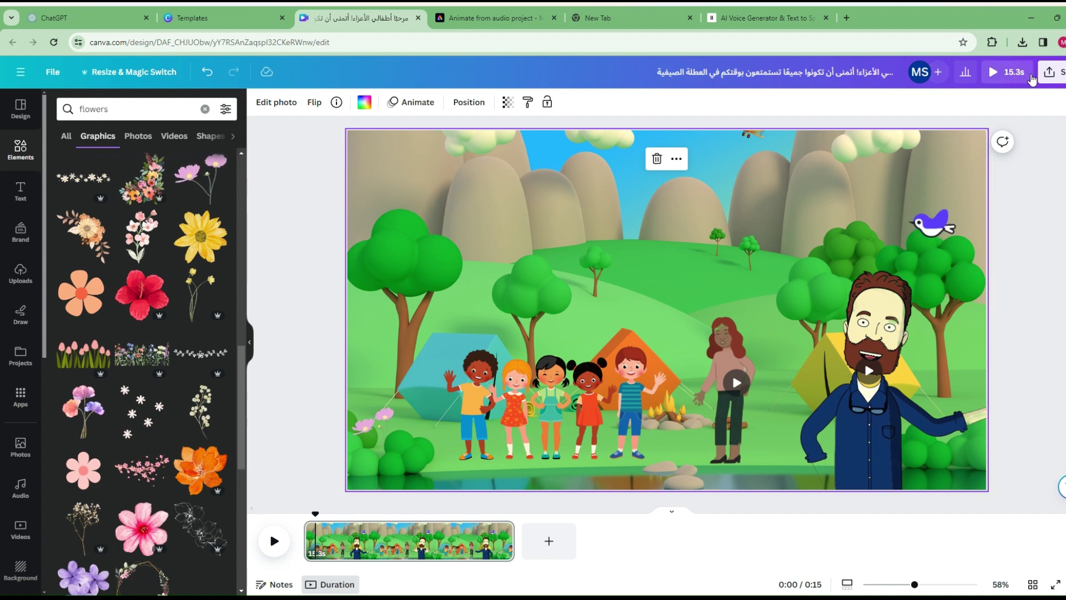
{"action": "key", "text": "ctrl+Return"}
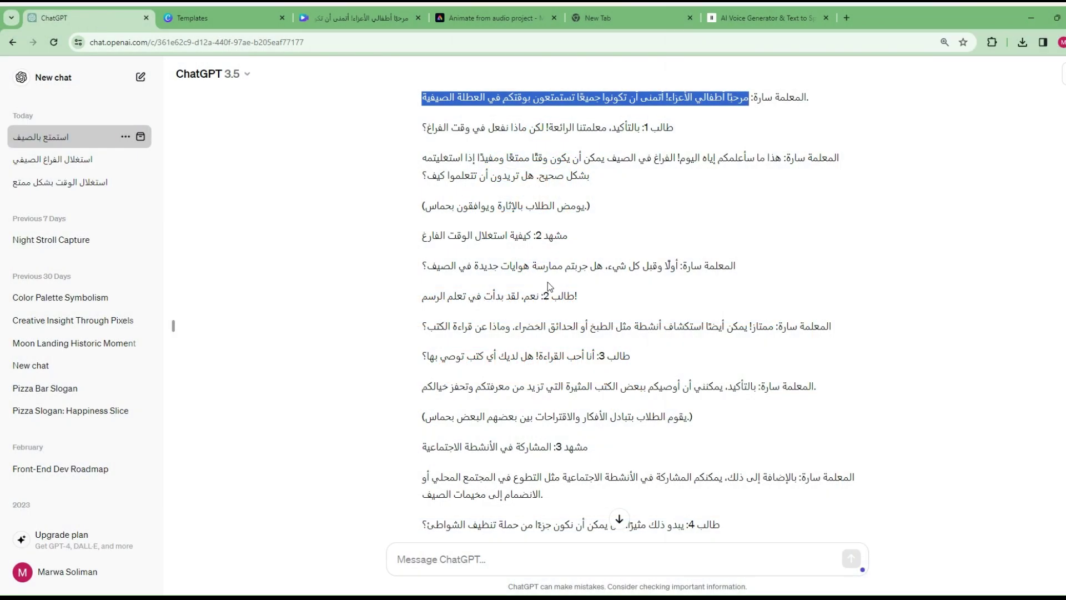
{"action": "scroll", "coordinate": [743, 202], "scroll_direction": "up", "scroll_amount": 1}
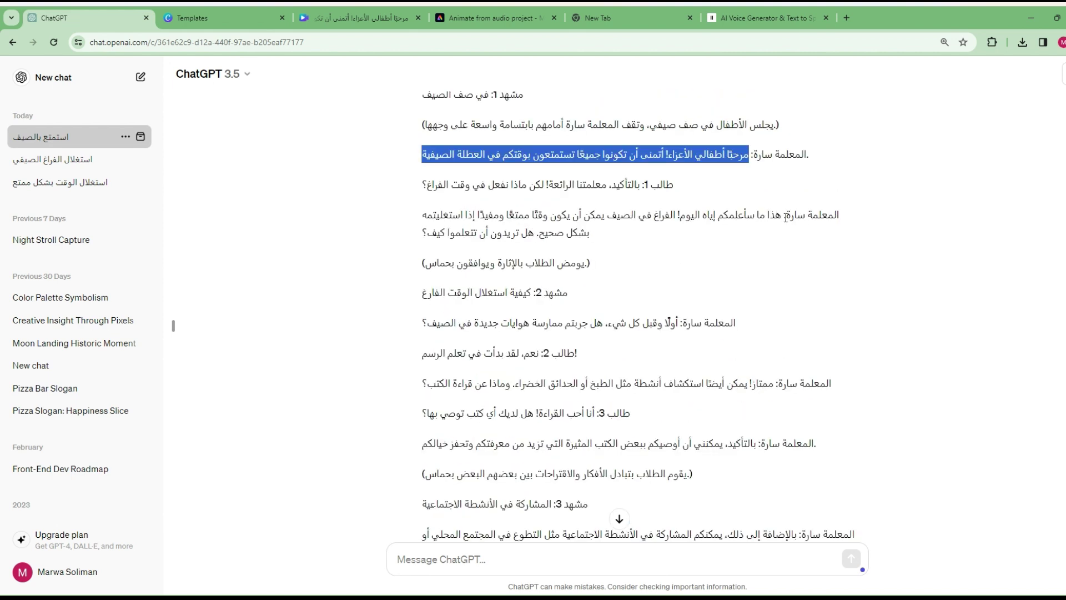
{"action": "left_click_drag", "start_coordinate": [781, 214], "coordinate": [776, 215]}
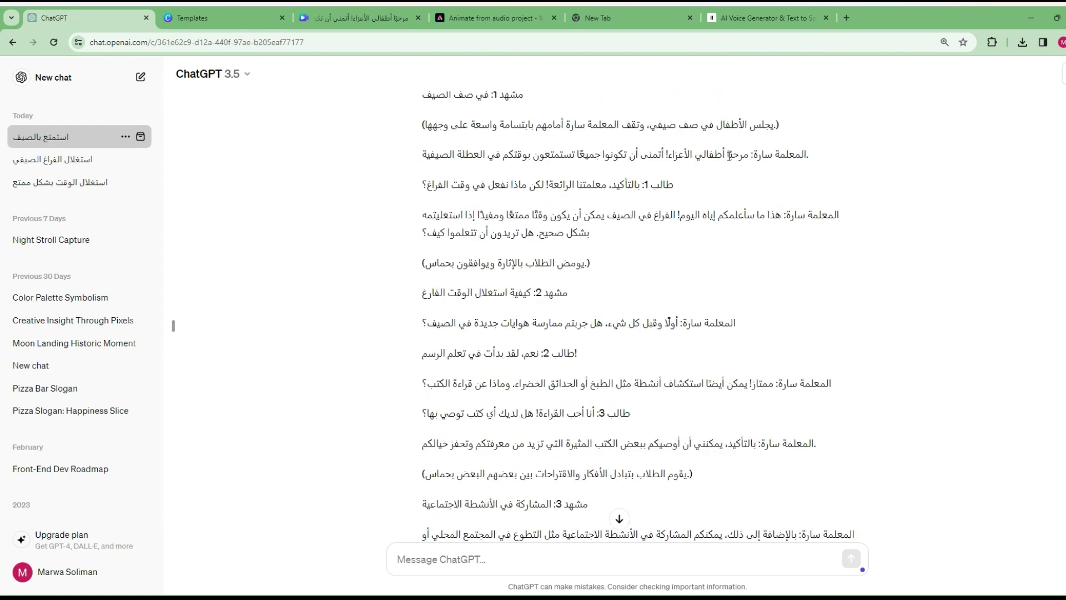
- Copy the teacher's first greeting sentence from the ChatGPT script and replace the ElevenLabs Text to Speech text with it
{"action": "left_click_drag", "start_coordinate": [748, 157], "coordinate": [420, 161]}
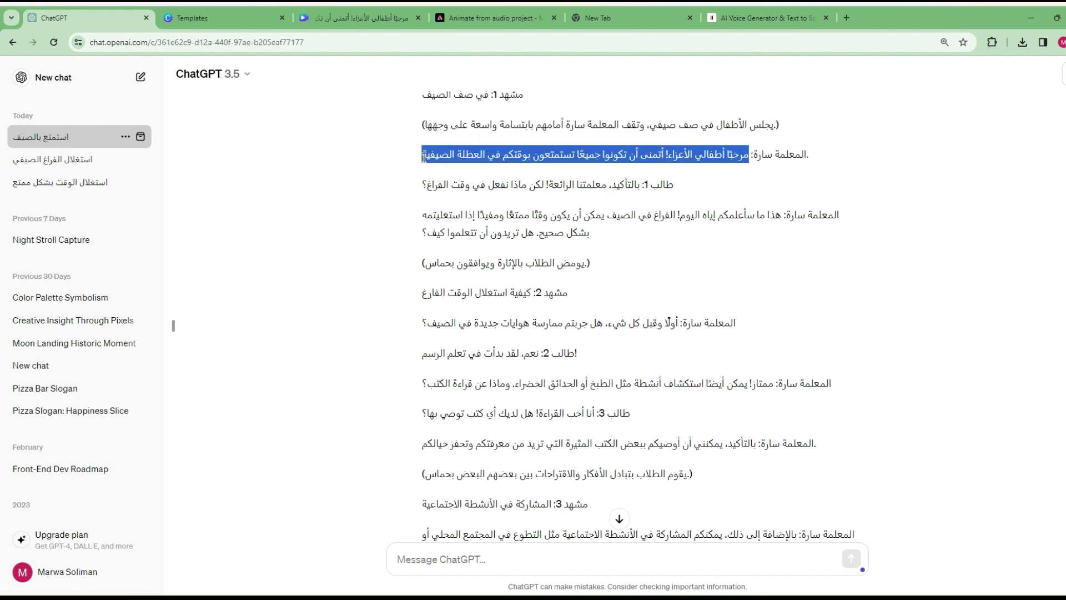
{"action": "right_click", "coordinate": [456, 154]}
{"action": "left_click", "coordinate": [488, 165]}
{"action": "left_click", "coordinate": [782, 16]}
{"action": "left_click", "coordinate": [274, 411]}
{"action": "key", "text": "ctrl+a"}
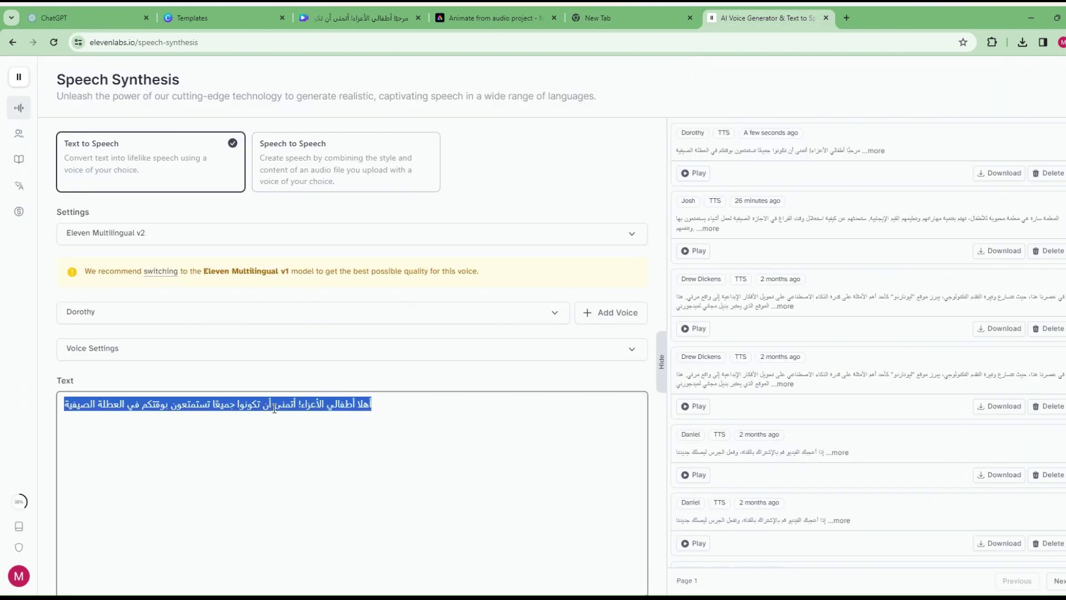
{"action": "key", "text": "ctrl+v"}
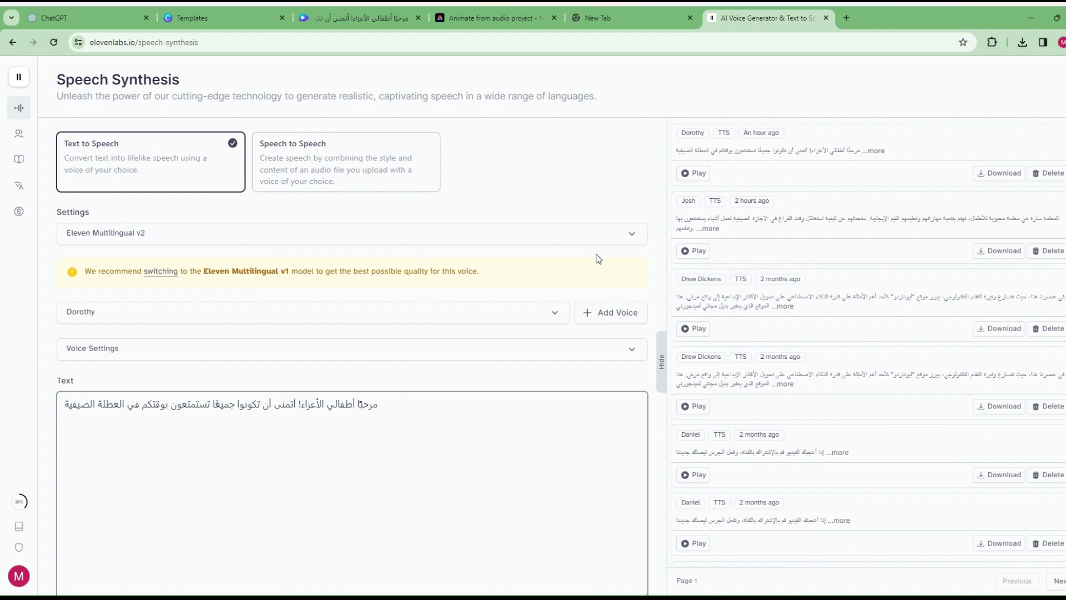
- Choose the premade Gigi voice for the speech and generate the audio of the greeting sentence
{"action": "scroll", "coordinate": [733, 277], "scroll_direction": "down", "scroll_amount": 1}
{"action": "scroll", "coordinate": [385, 219], "scroll_direction": "down", "scroll_amount": 1}
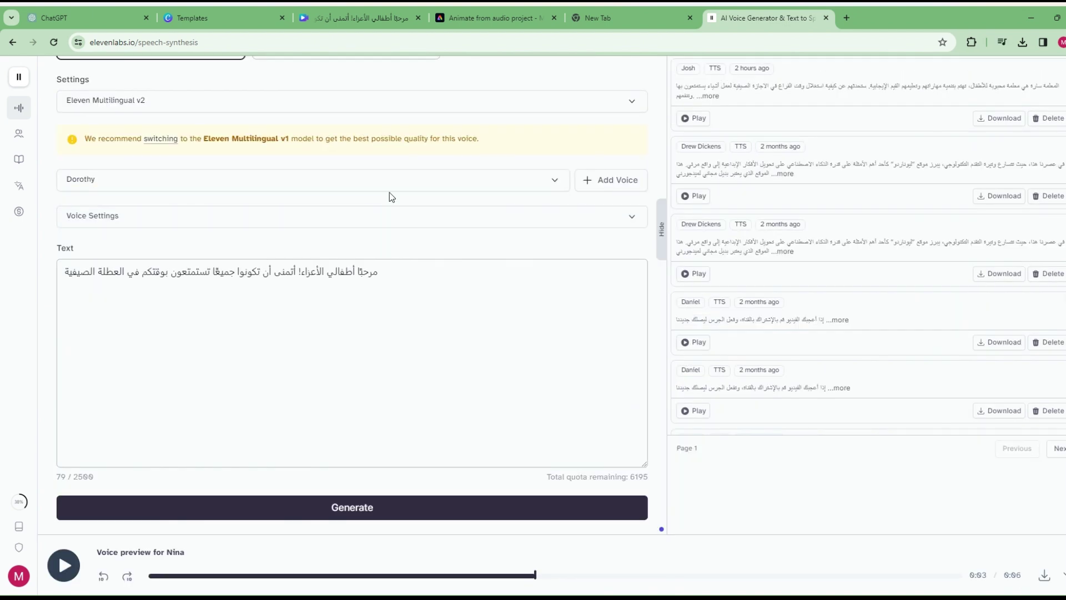
{"action": "left_click", "coordinate": [392, 195]}
{"action": "scroll", "coordinate": [396, 290], "scroll_direction": "down", "scroll_amount": 2}
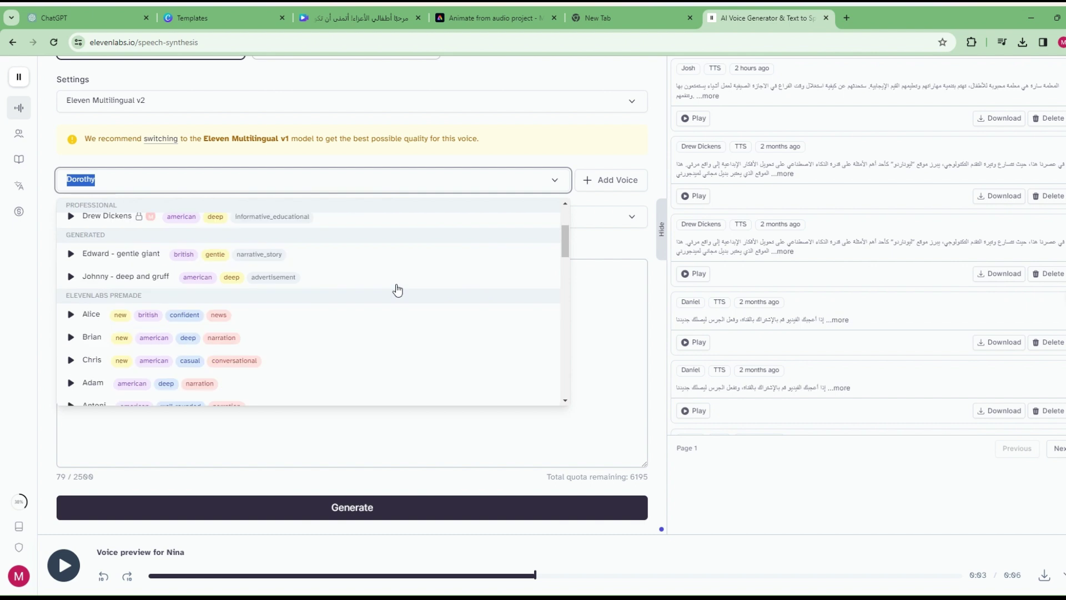
{"action": "scroll", "coordinate": [397, 290], "scroll_direction": "down", "scroll_amount": 5}
{"action": "scroll", "coordinate": [185, 336], "scroll_direction": "down", "scroll_amount": 3}
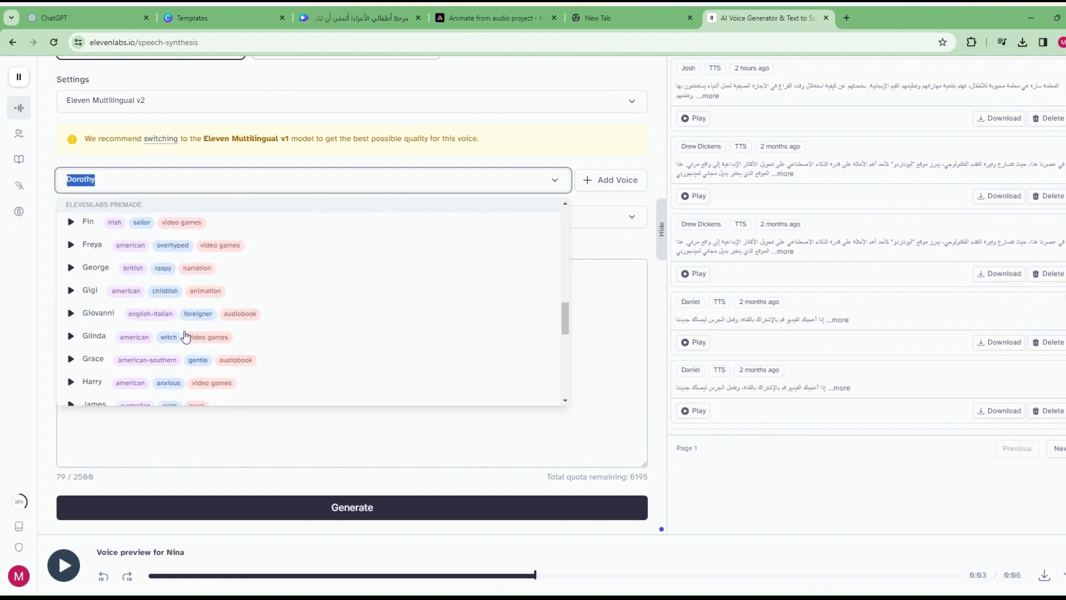
{"action": "scroll", "coordinate": [185, 336], "scroll_direction": "up", "scroll_amount": 1}
{"action": "left_click", "coordinate": [204, 348]}
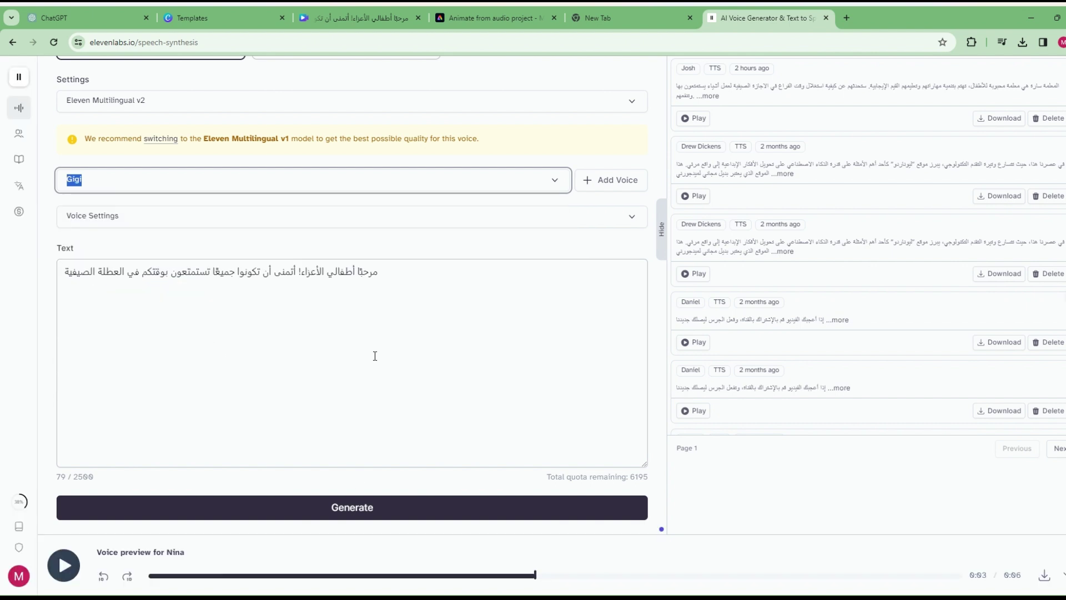
{"action": "left_click", "coordinate": [376, 512]}
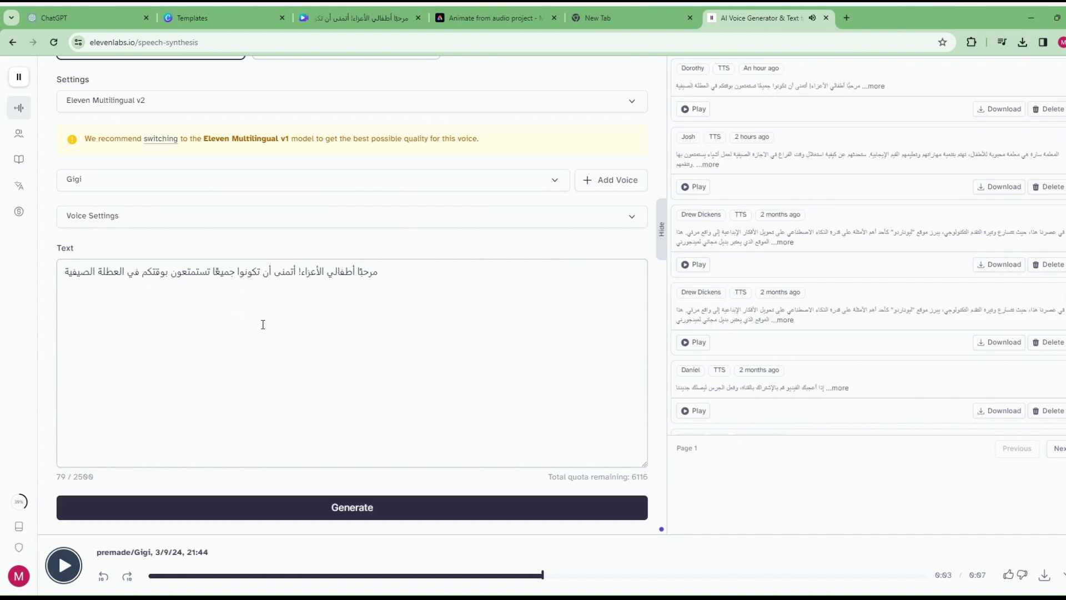
- Replace the greeting's first word with "أهلاً", regenerate the speech and download the new audio
{"action": "left_click_drag", "start_coordinate": [369, 272], "coordinate": [363, 276]}
{"action": "left_click", "coordinate": [357, 240]}
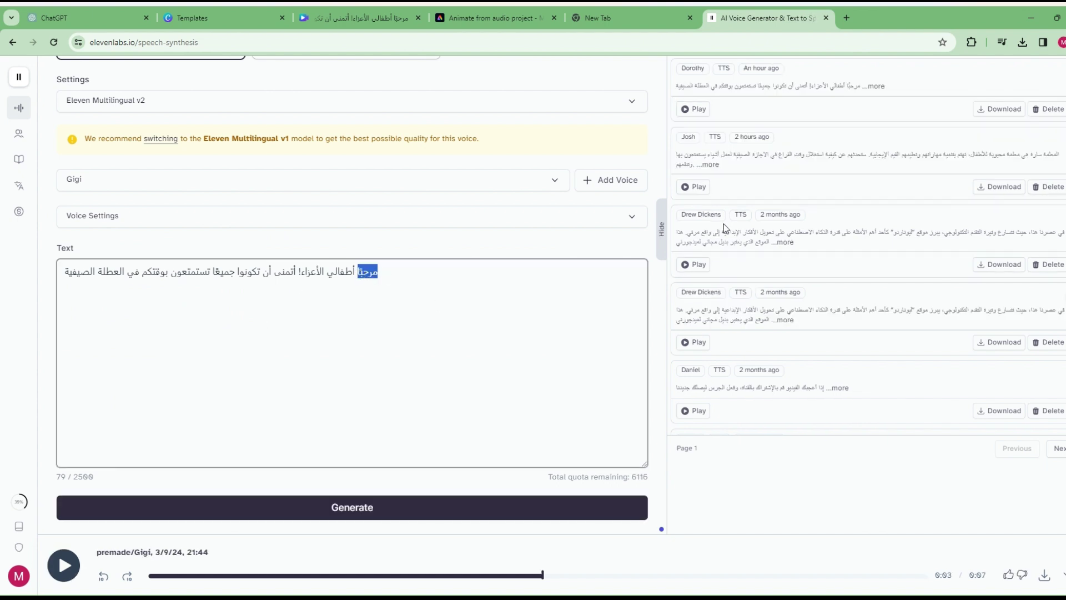
{"action": "key", "text": "BackSpace"}
{"action": "left_click", "coordinate": [444, 513]}
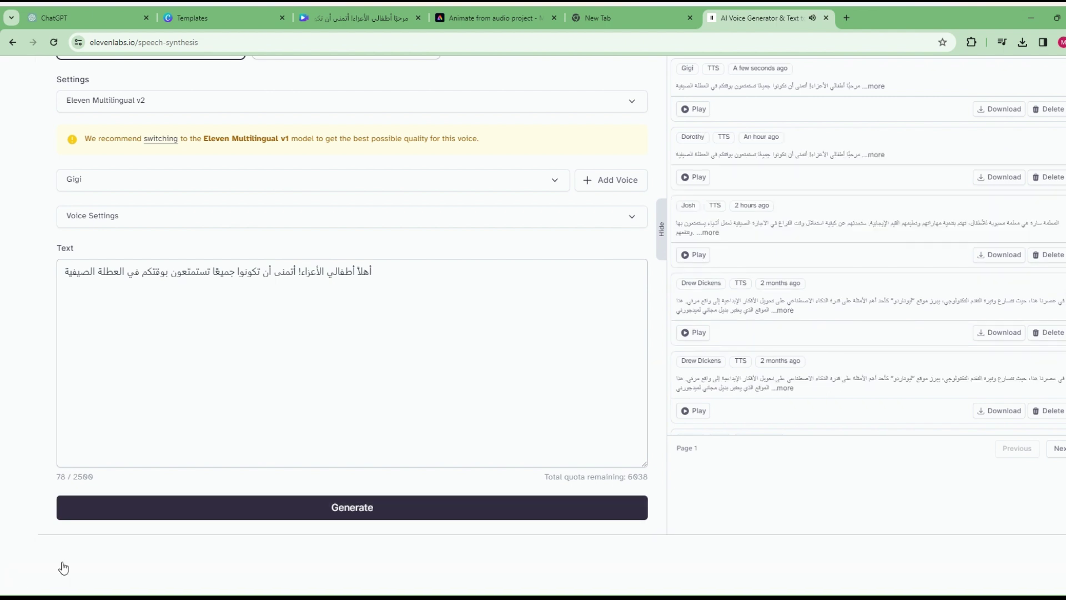
{"action": "left_click", "coordinate": [77, 572]}
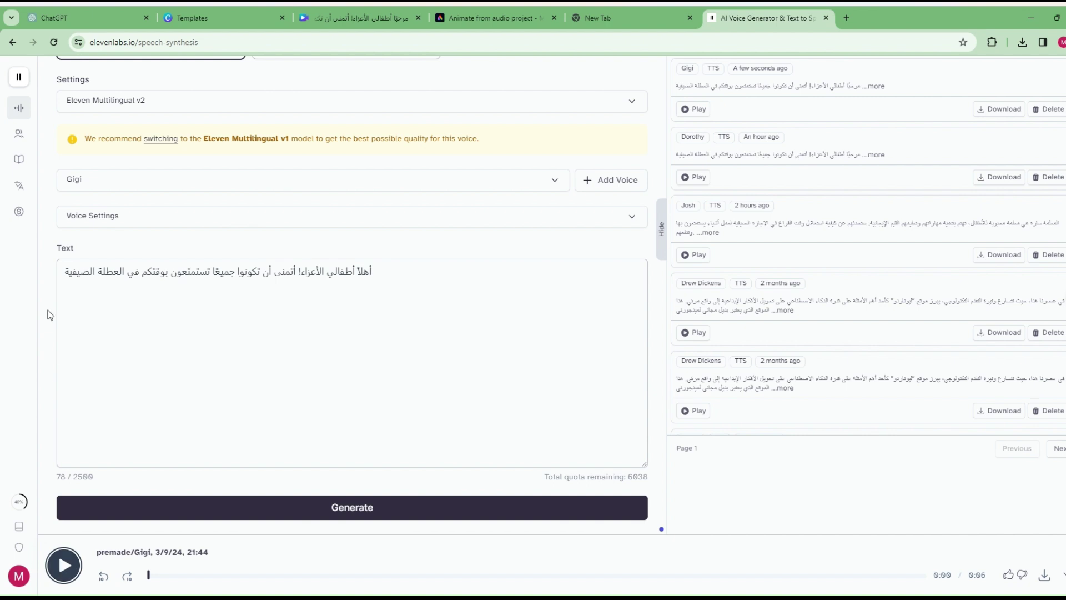
{"action": "left_click", "coordinate": [1043, 576]}
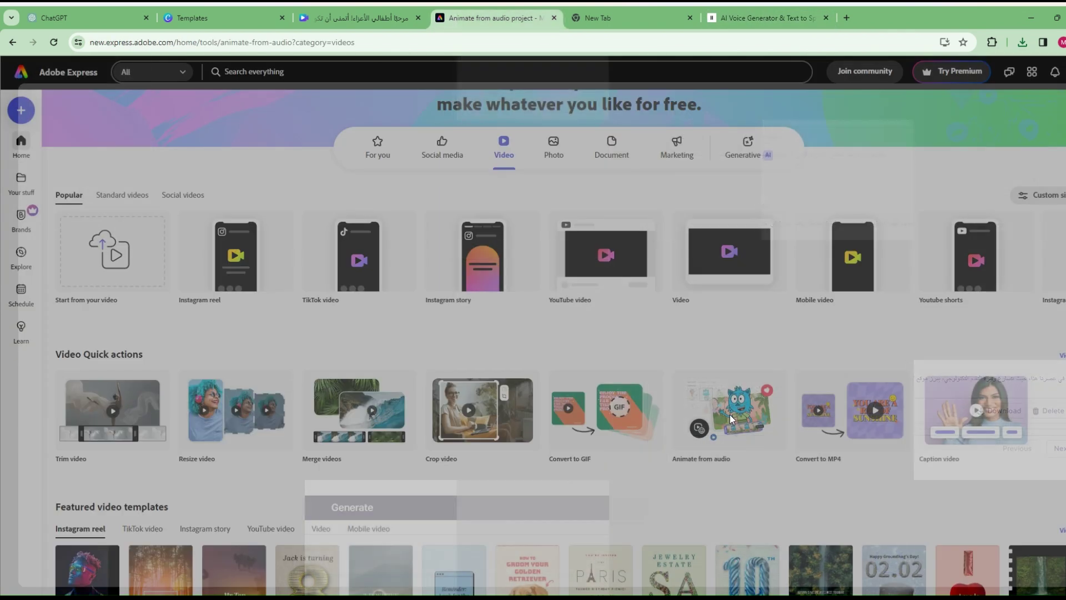
- Switch to Adobe Express, open Animate from audio, enable Enhance speech, and upload the speech file for the red-haired woman character
{"action": "left_click", "coordinate": [729, 414]}
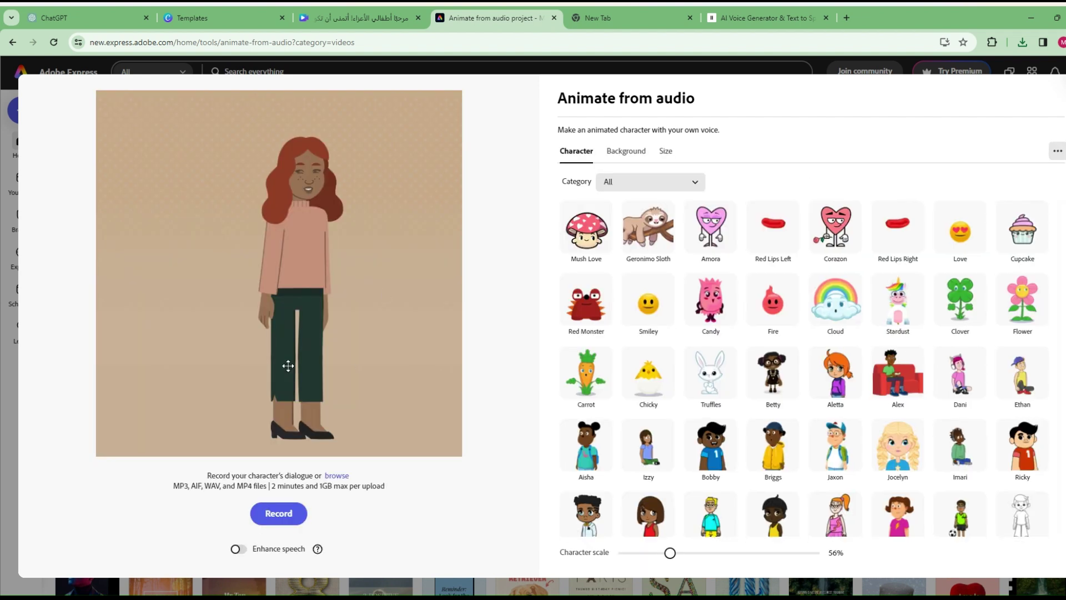
{"action": "left_click", "coordinate": [239, 549]}
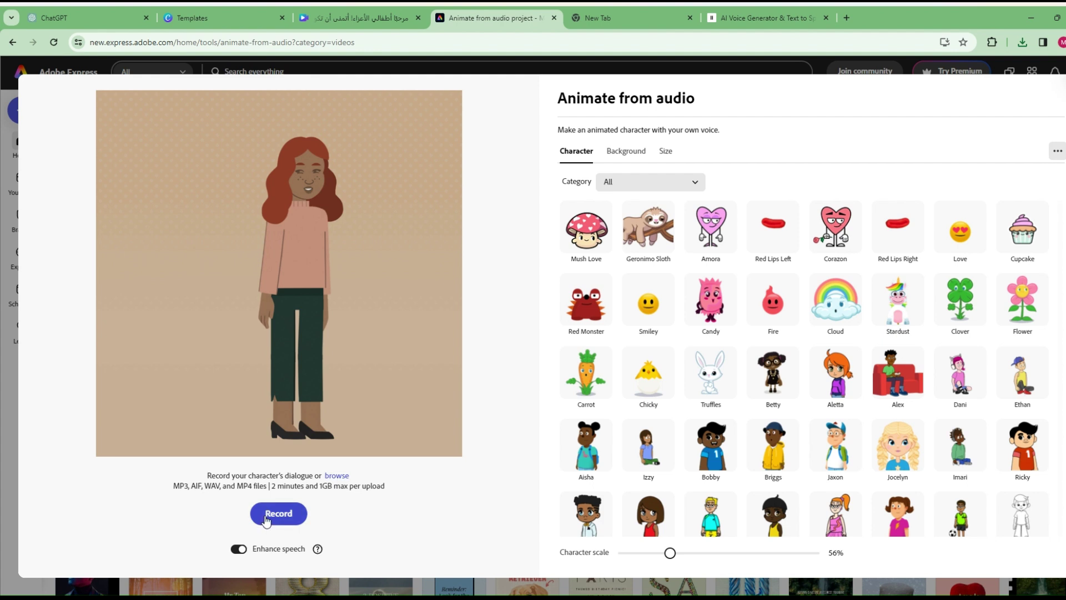
{"action": "left_click", "coordinate": [334, 478]}
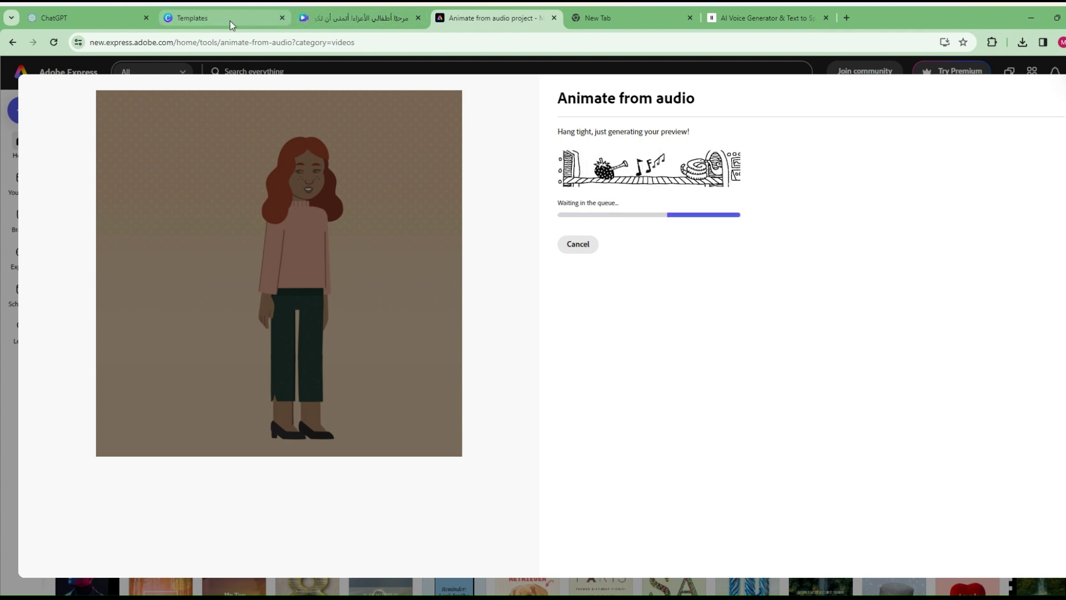
- Switch to the Canva design and copy the camping background from the first page onto the blank second page
{"action": "left_click", "coordinate": [353, 20]}
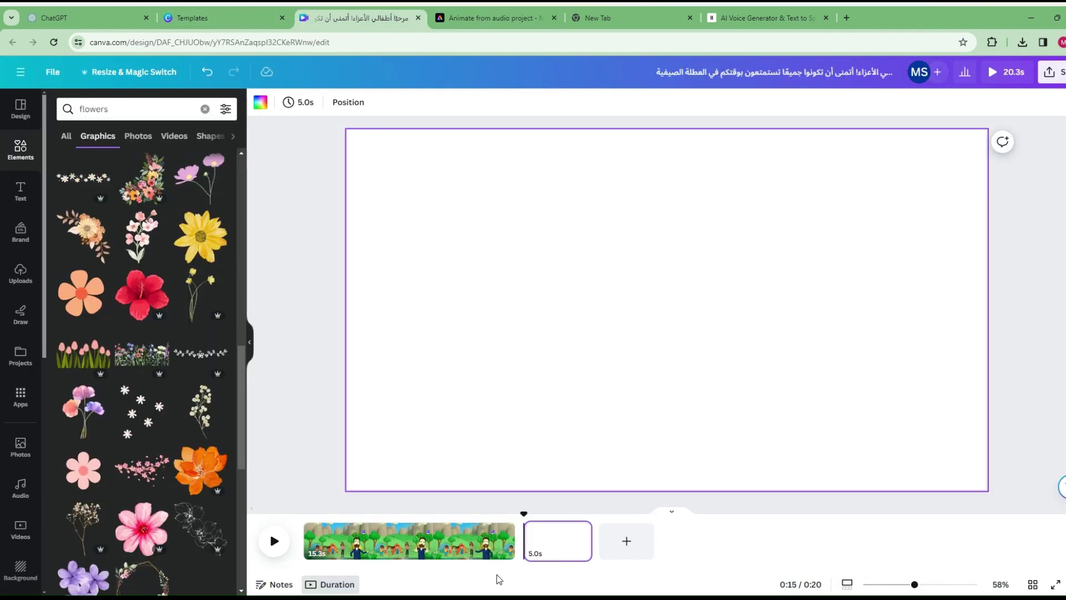
{"action": "left_click", "coordinate": [472, 542]}
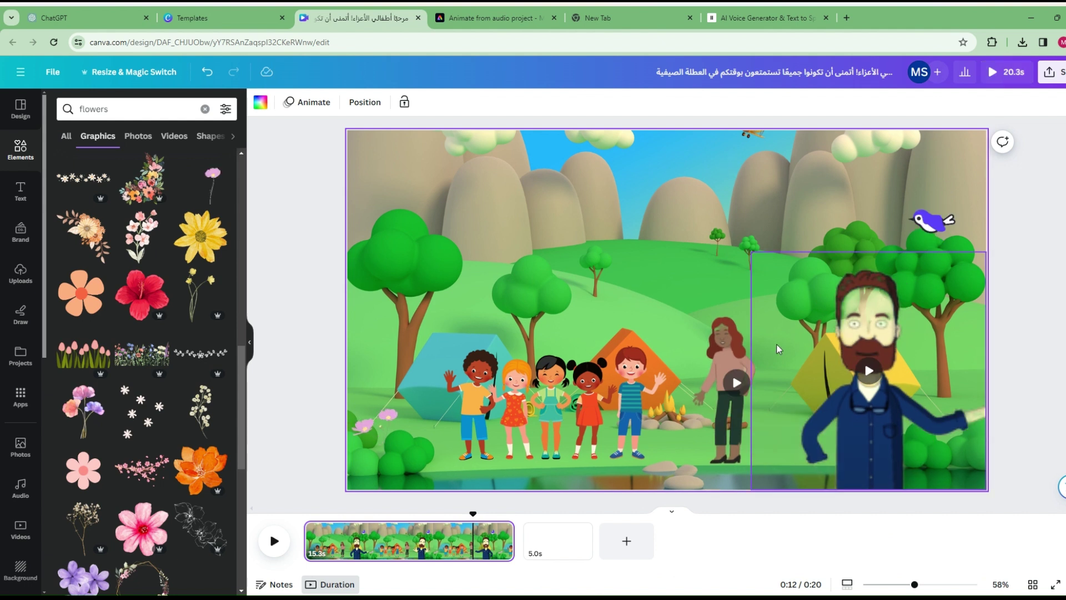
{"action": "left_click", "coordinate": [738, 185]}
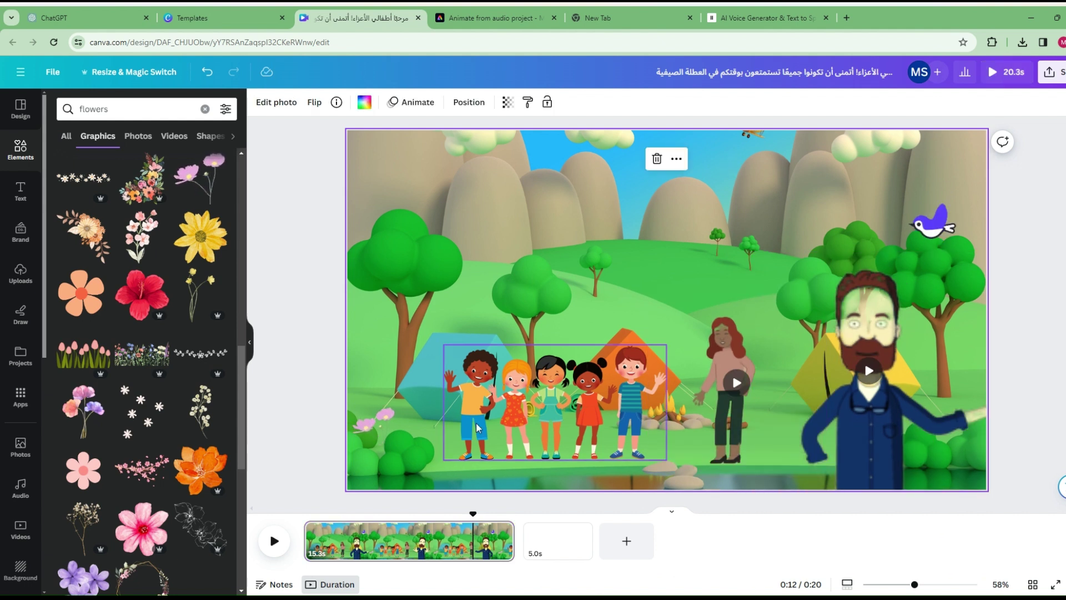
{"action": "left_click", "coordinate": [577, 546]}
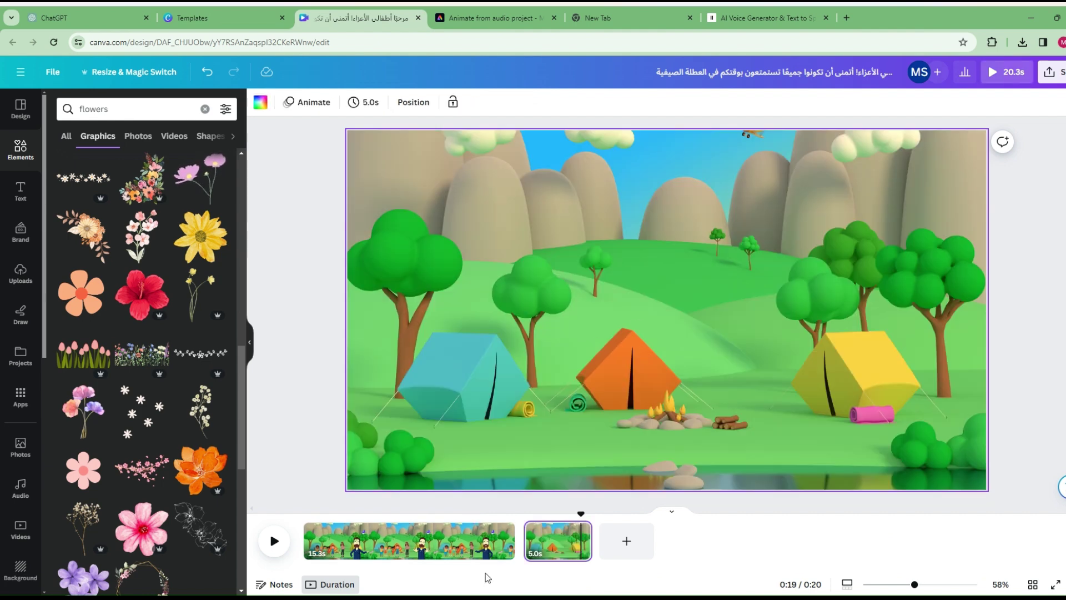
- Copy the children graphic from the first page onto the second page and place it between the campfire and the yellow tent
{"action": "left_click", "coordinate": [498, 541]}
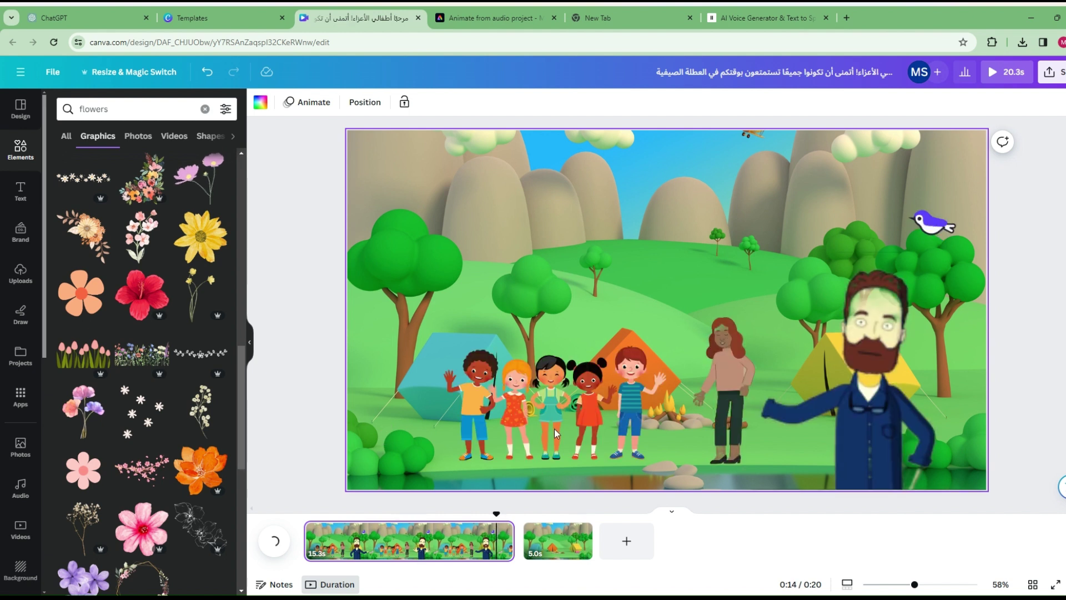
{"action": "left_click", "coordinate": [551, 402]}
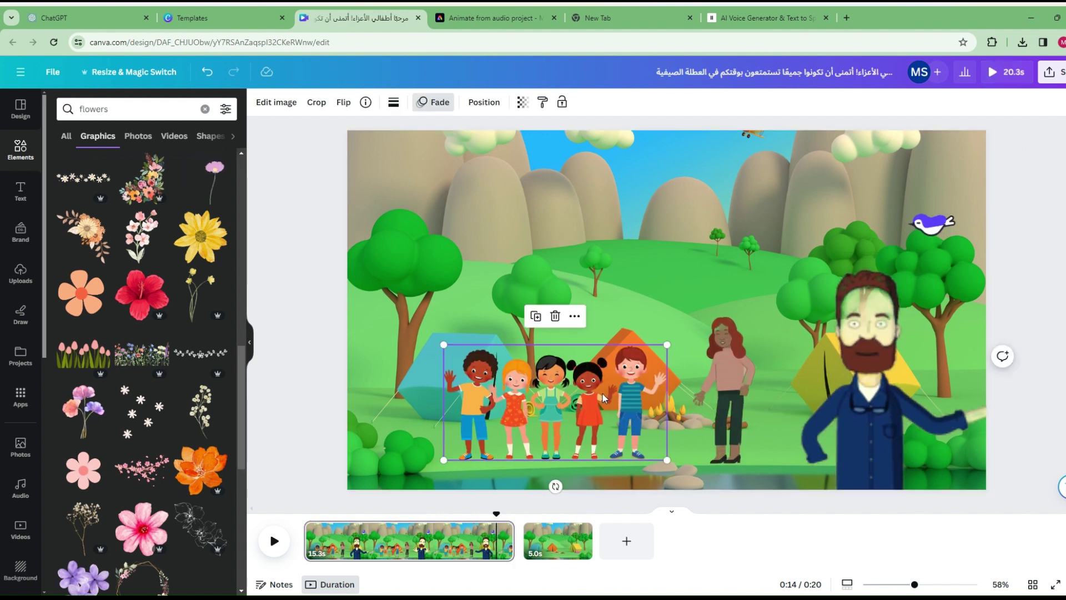
{"action": "left_click", "coordinate": [576, 538]}
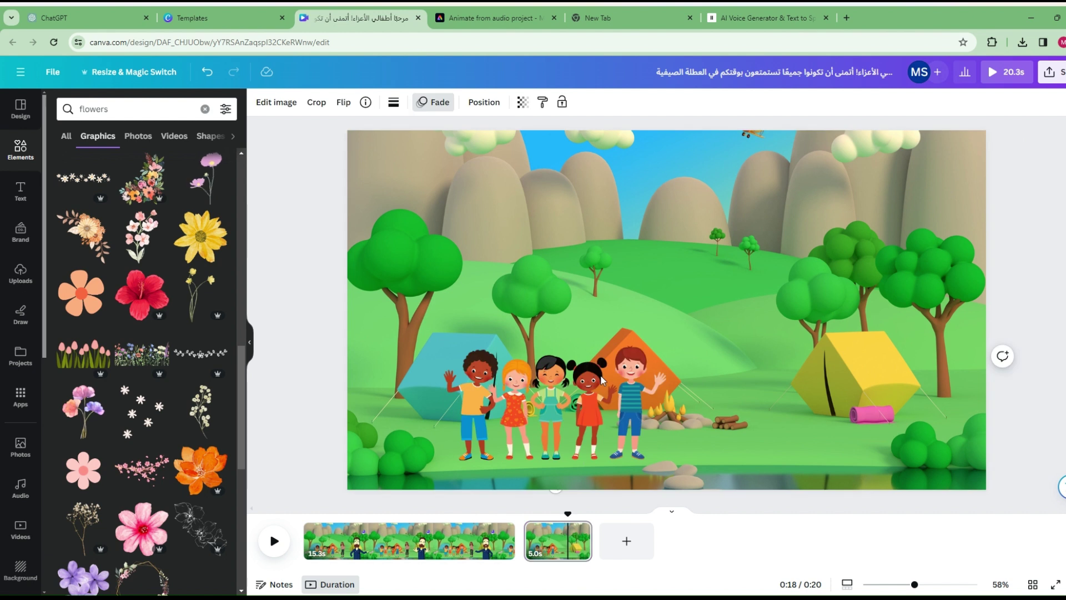
{"action": "key", "text": "ctrl+v"}
{"action": "left_click_drag", "start_coordinate": [575, 394], "coordinate": [784, 388]}
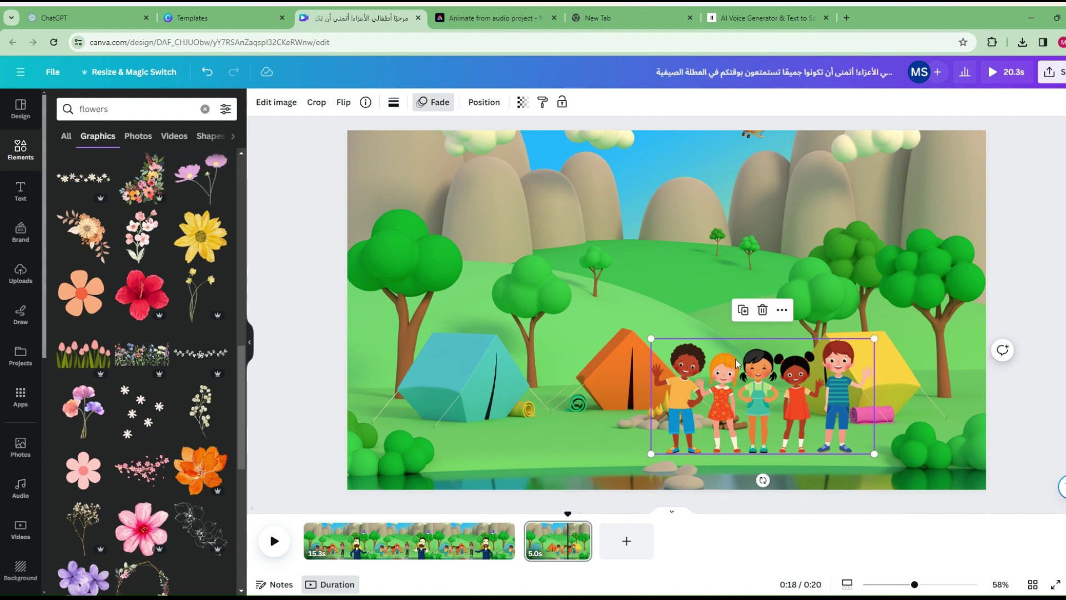
{"action": "left_click_drag", "start_coordinate": [797, 426], "coordinate": [802, 425]}
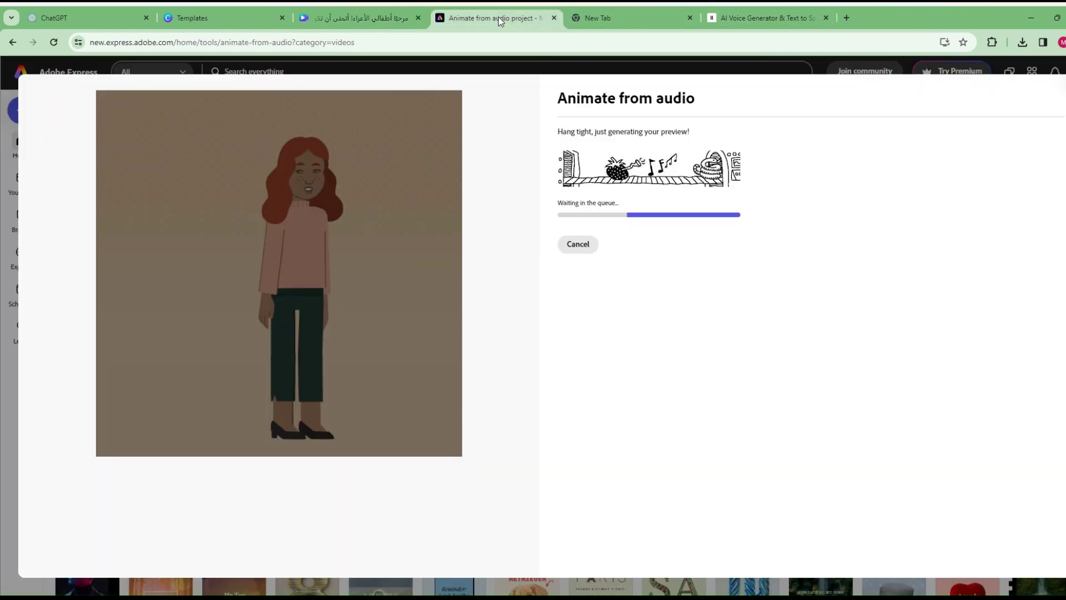
- Download the finished character animation from Adobe Express, upload it to Canva and add it to the second page
{"action": "left_click", "coordinate": [498, 20]}
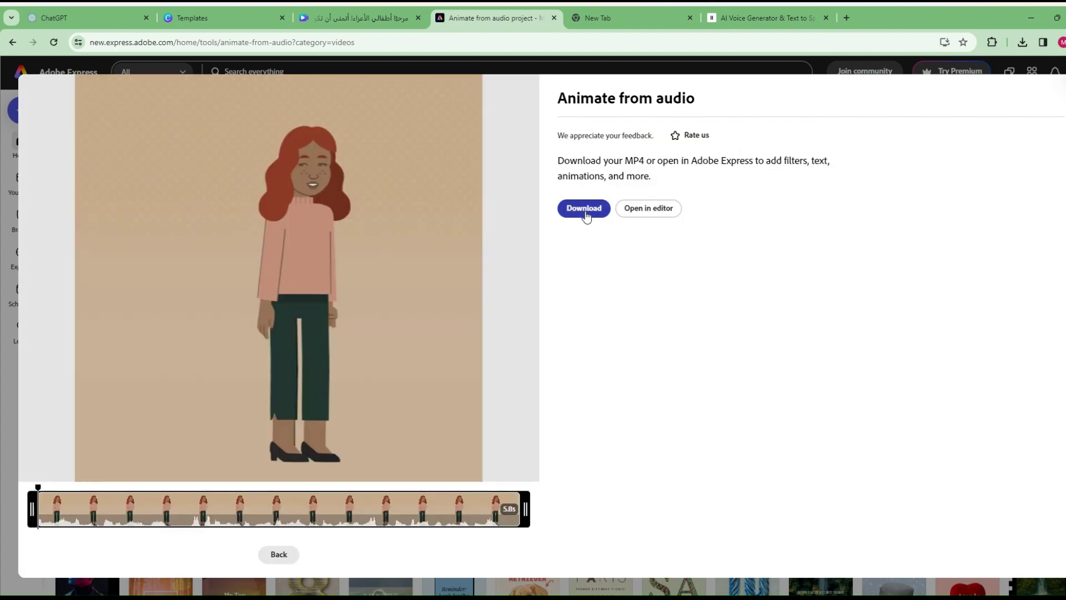
{"action": "left_click", "coordinate": [583, 208]}
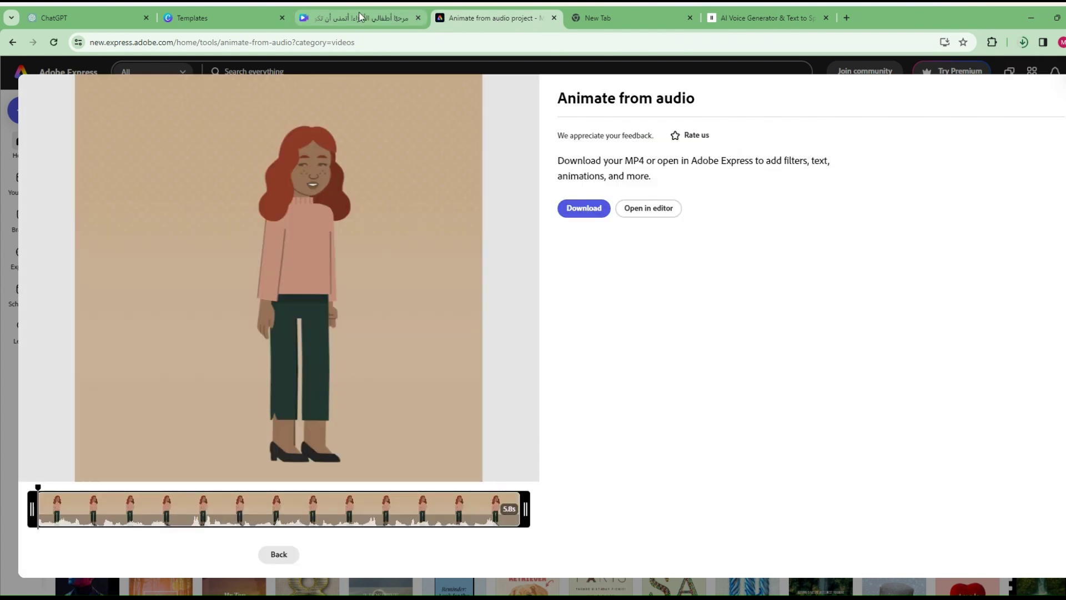
{"action": "left_click", "coordinate": [334, 19]}
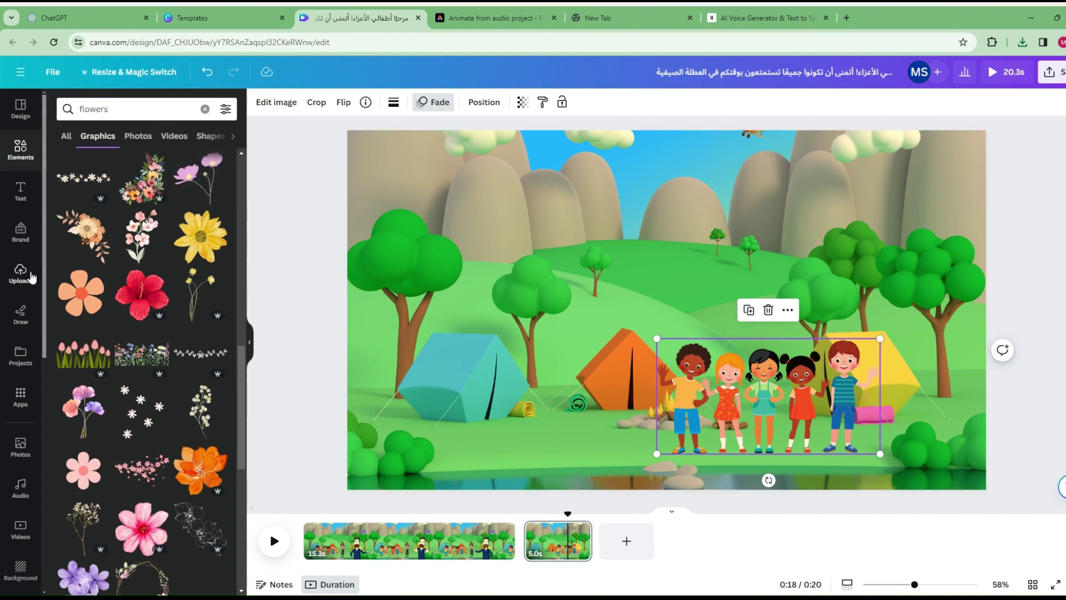
{"action": "left_click", "coordinate": [19, 283]}
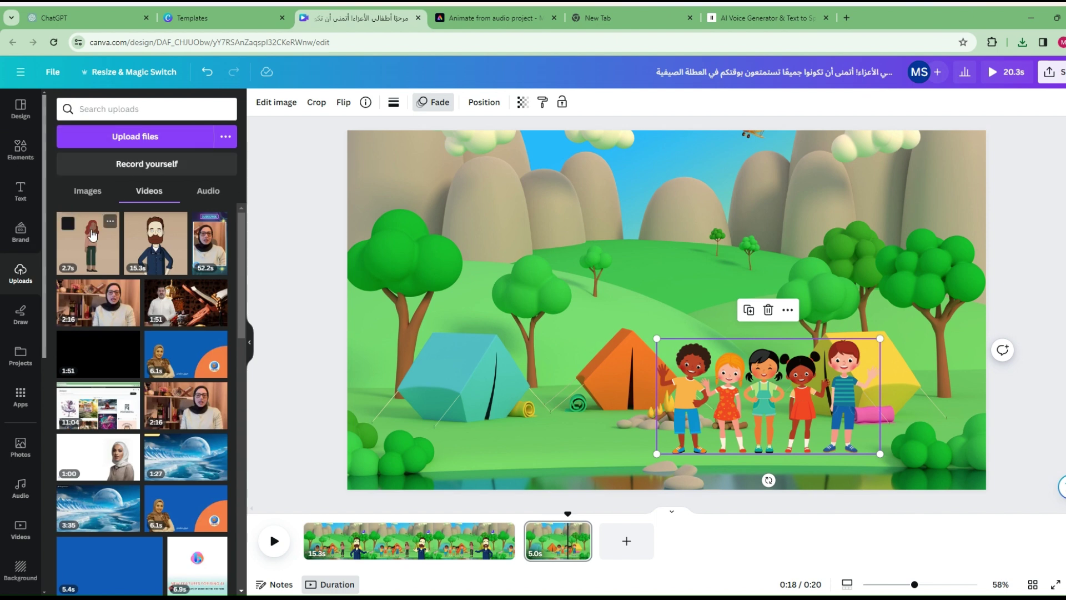
{"action": "left_click_drag", "start_coordinate": [108, 244], "coordinate": [716, 228]}
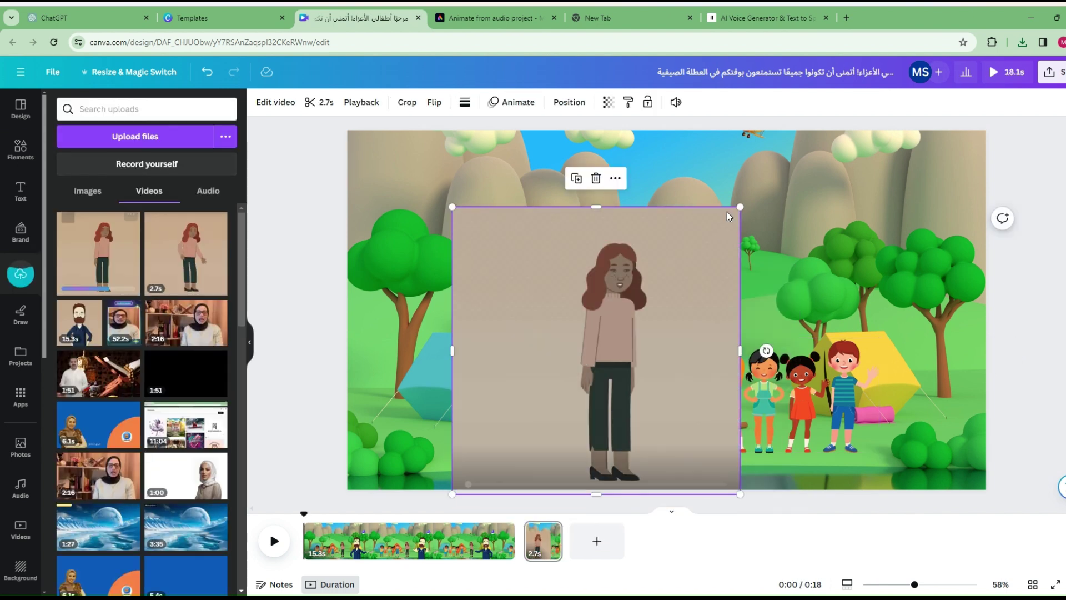
- Remove the background from the woman's video, shrink it to match the children and position it to face them
{"action": "left_click", "coordinate": [276, 102]}
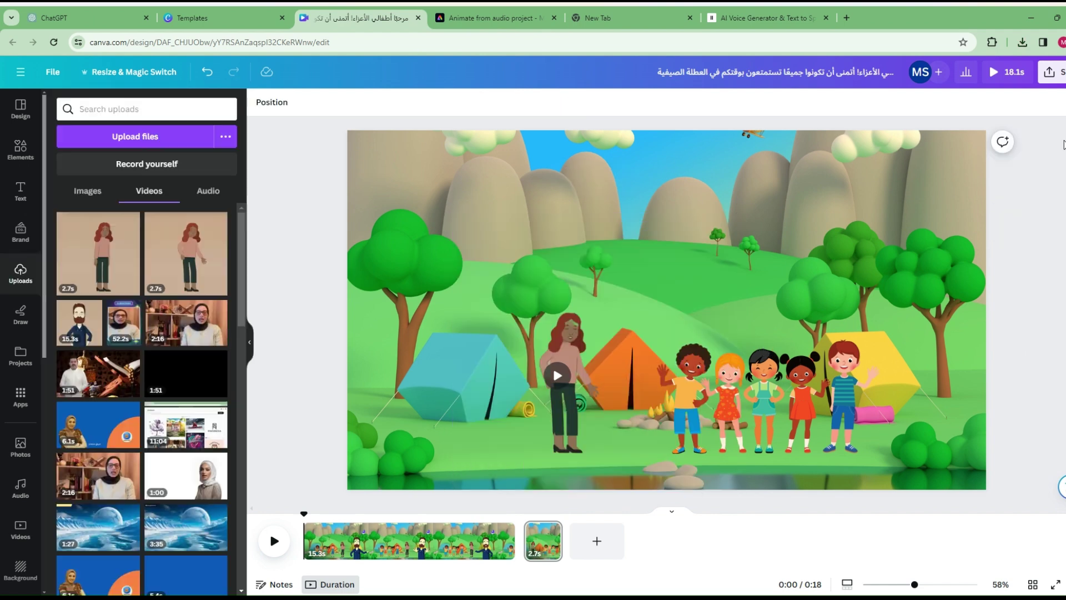
{"action": "left_click", "coordinate": [566, 338]}
{"action": "left_click_drag", "start_coordinate": [566, 337], "coordinate": [559, 342]}
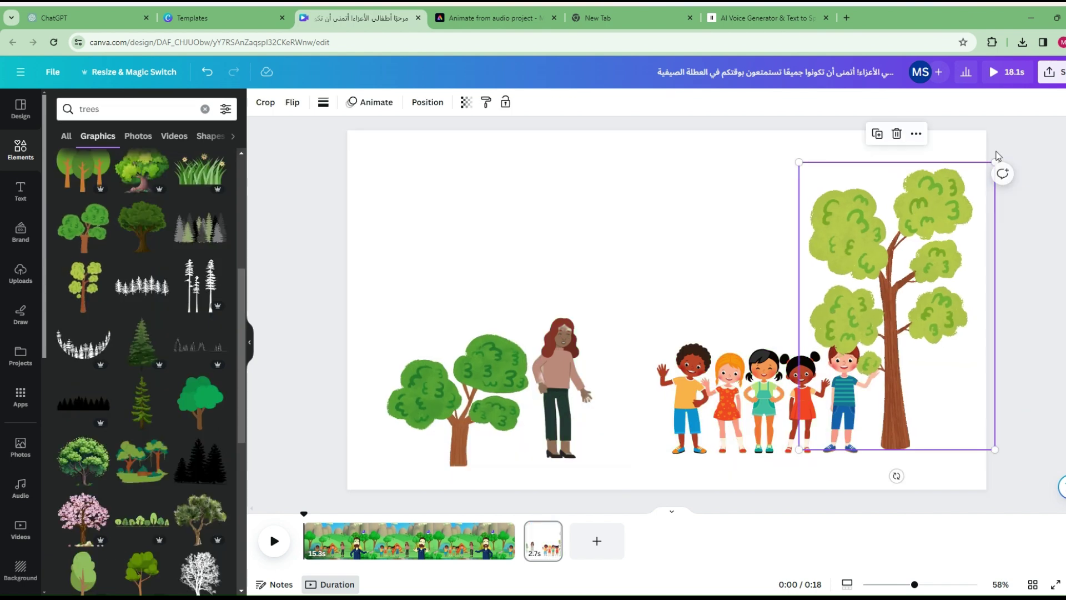
- Shrink the tall light-green tree graphic and move it down beside the children on the second page
{"action": "left_click_drag", "start_coordinate": [995, 162], "coordinate": [975, 176]}
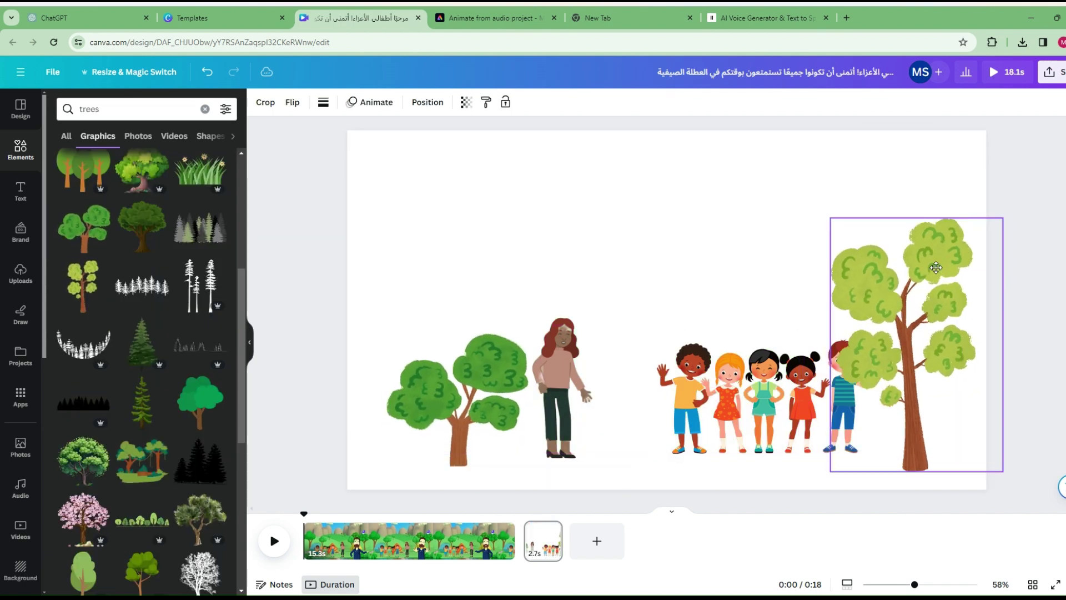